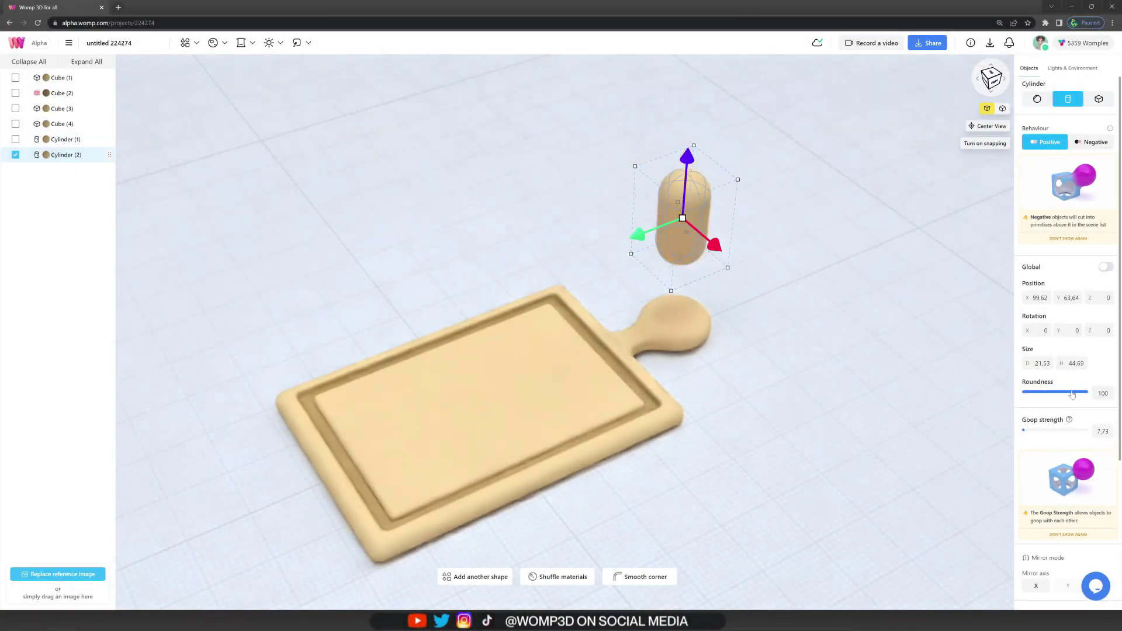
Make the upright cylinder a less rounded negative object and lower it into the board's handle to cut a hole.
drag(1072, 396, 1042, 393)
click(1093, 142)
drag(685, 173, 686, 251)
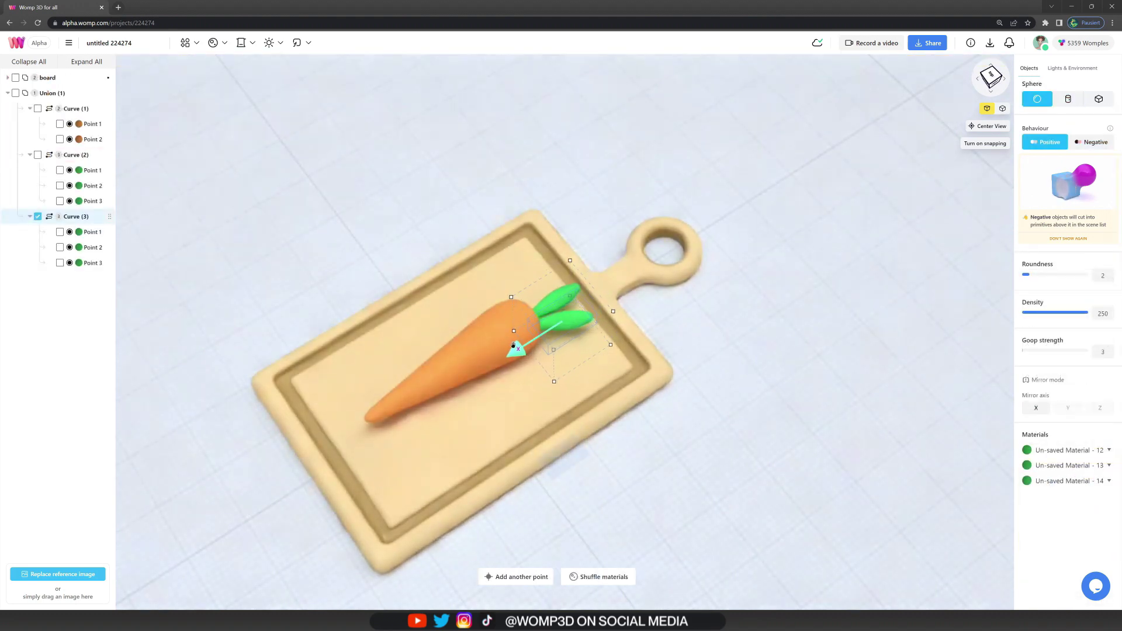
Reposition the third green leaf curve at the thick end of the carrot.
drag(513, 345, 594, 359)
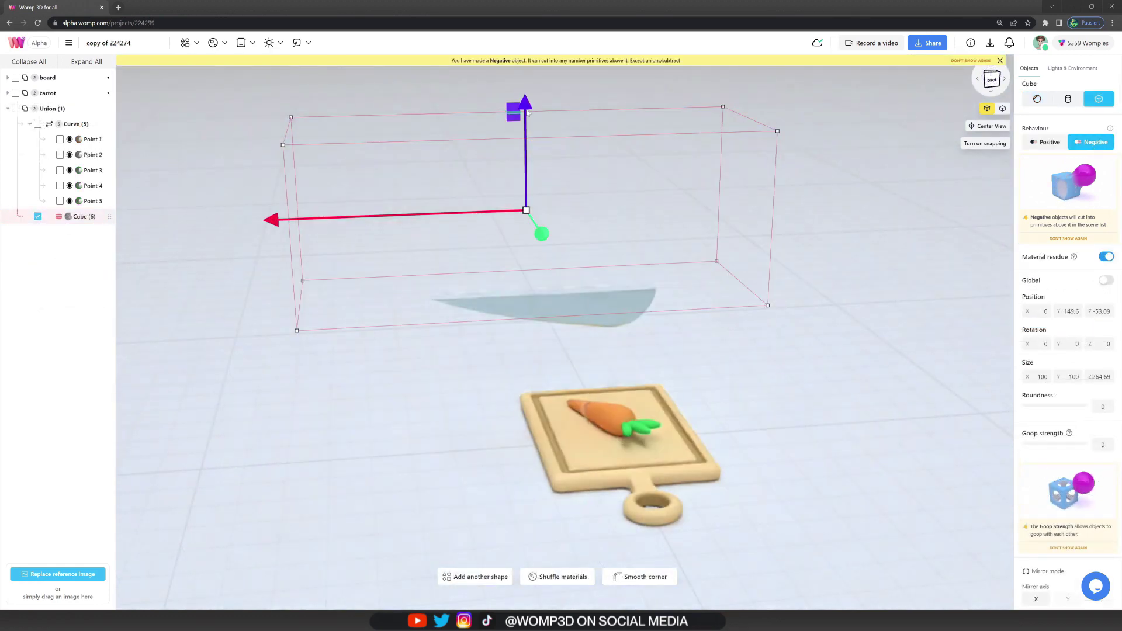
Raise the negative cube above the knife blade.
drag(524, 108, 518, 73)
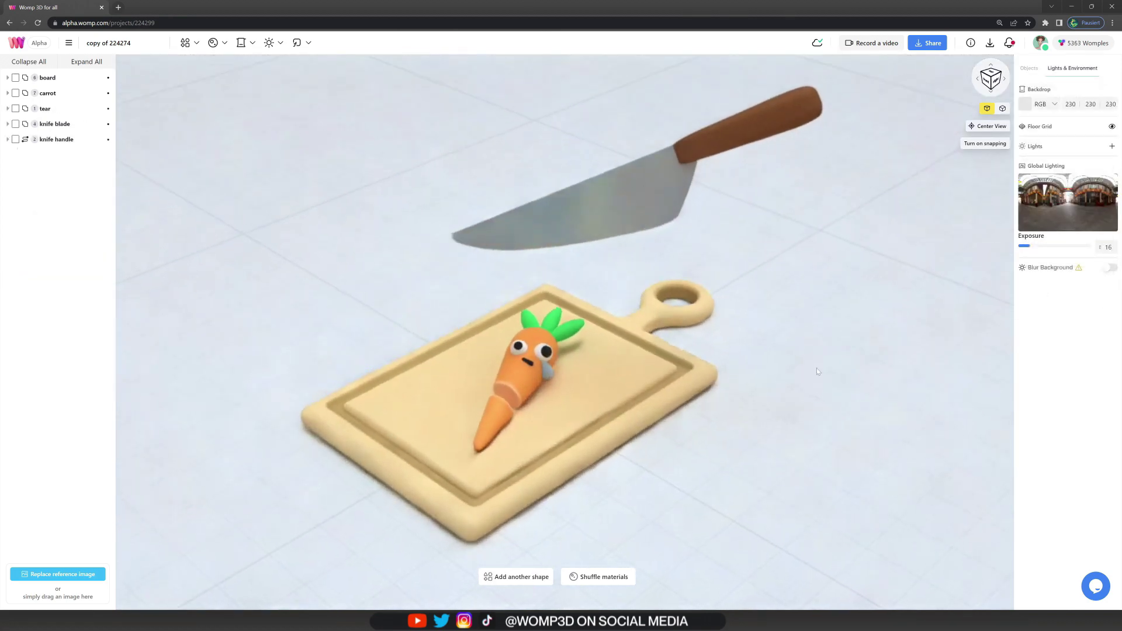
drag(817, 369, 764, 371)
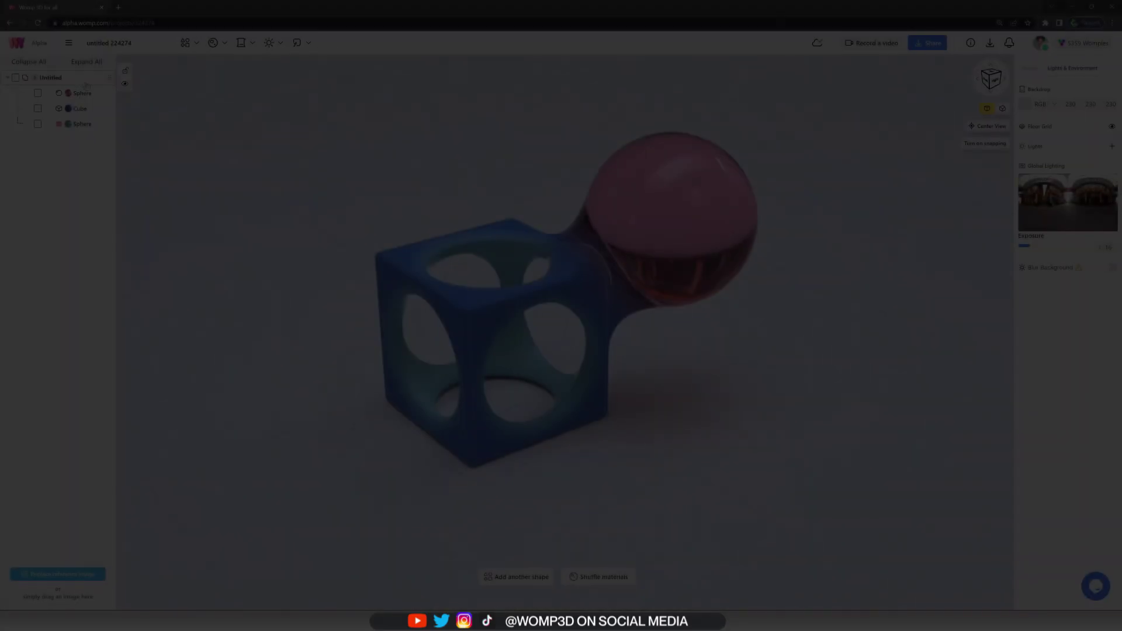
Delete the default sample group and add a cube primitive to the empty scene.
key(Delete)
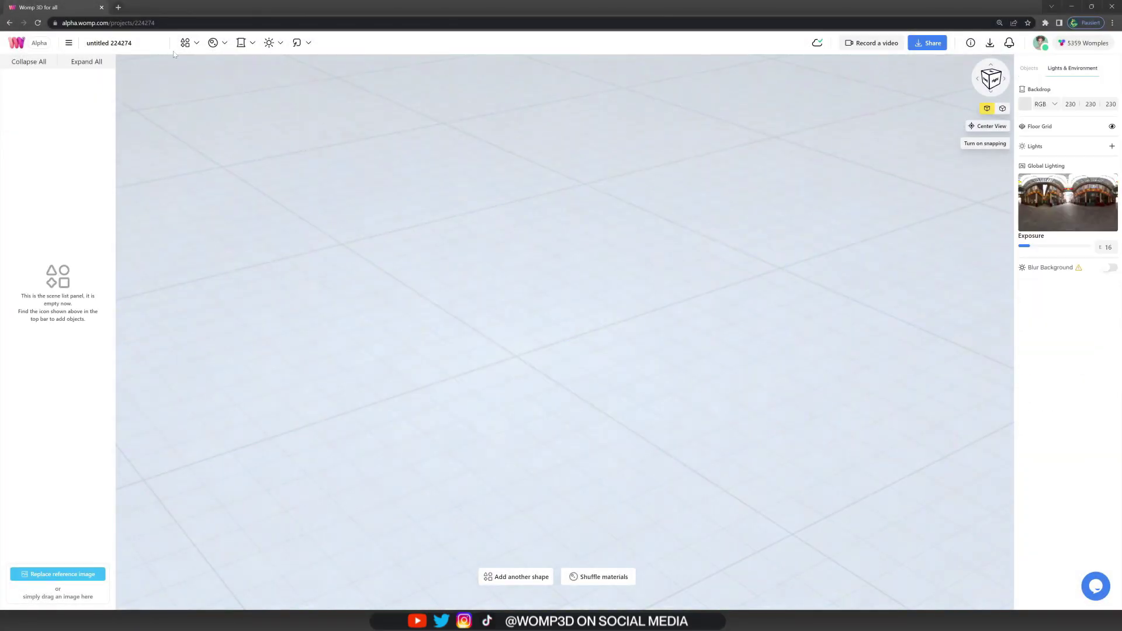
click(185, 44)
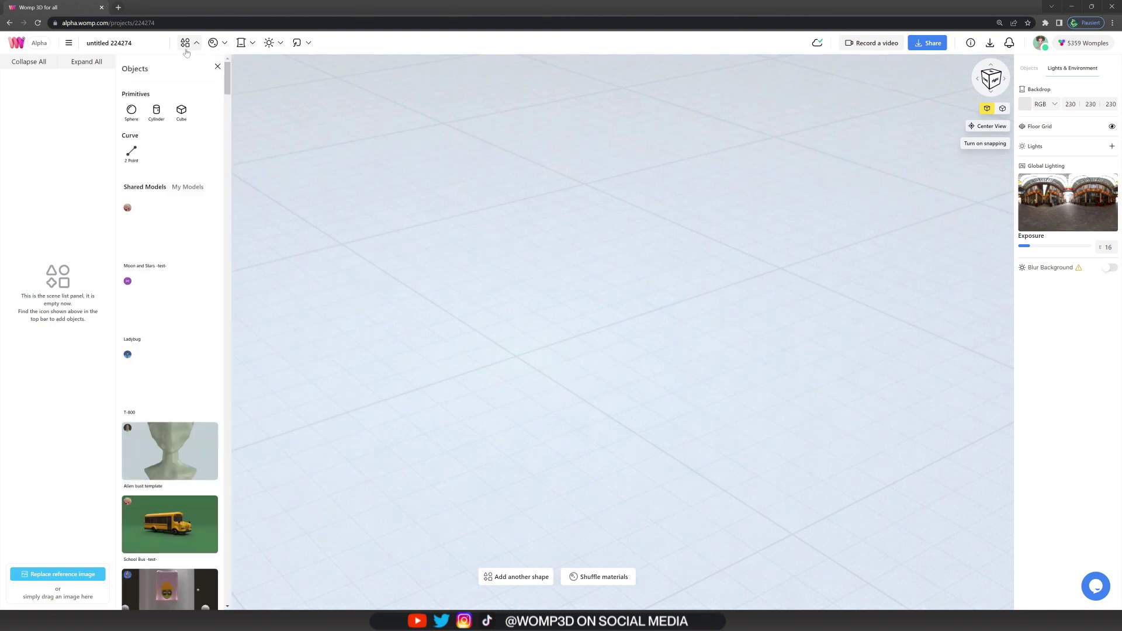
click(181, 113)
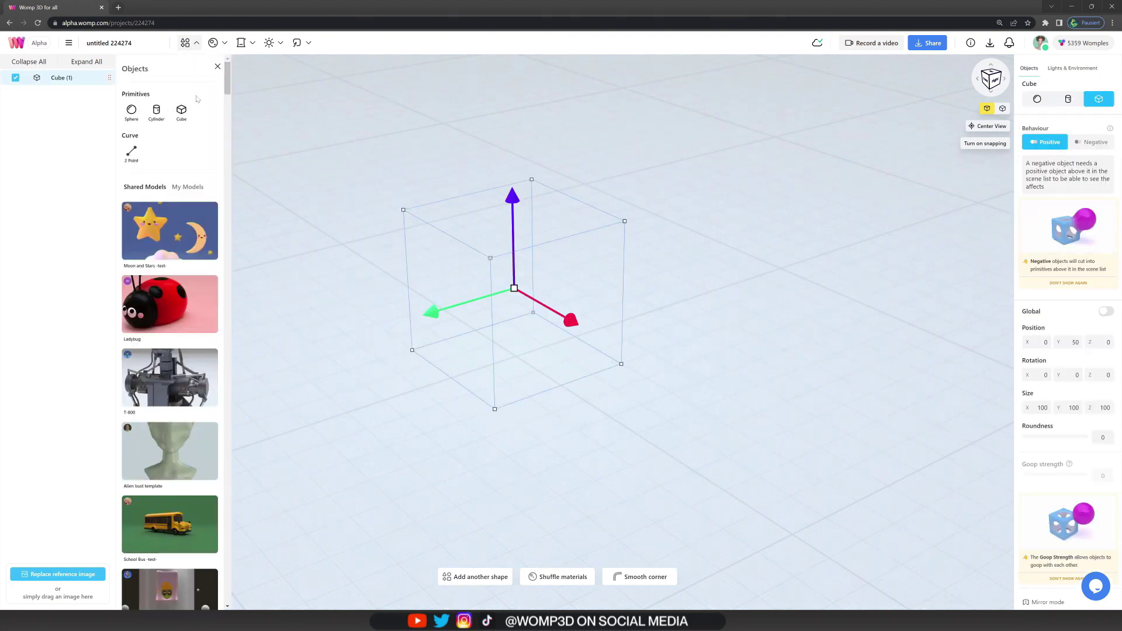
click(216, 68)
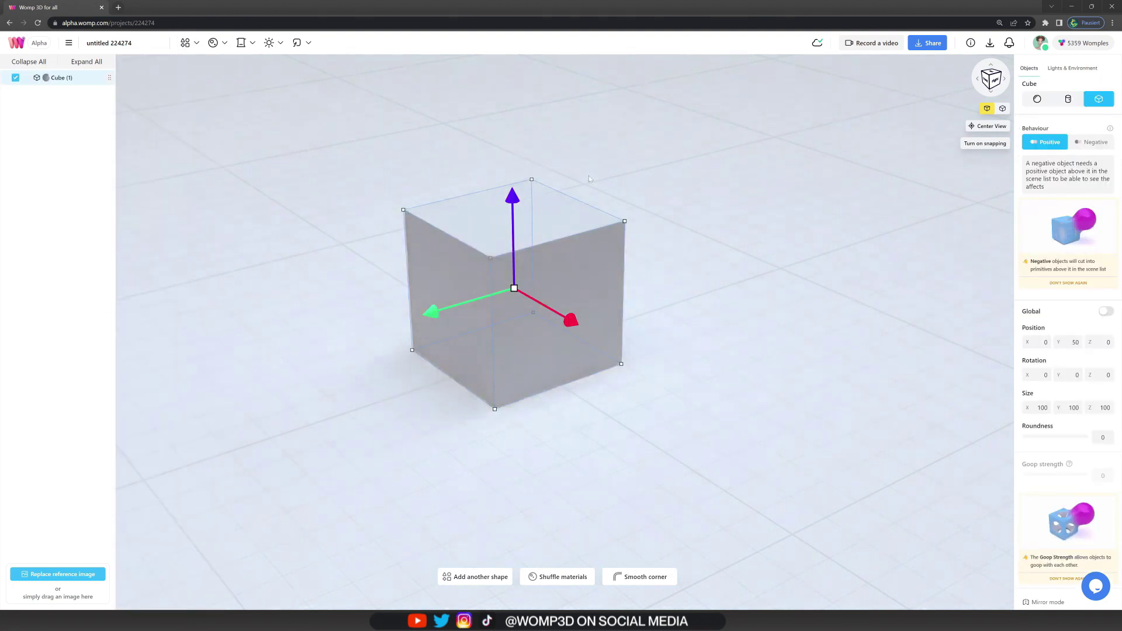
Shape the cube into a flat slab about 141.9 × 9.75 × 100 in size with its roundness at 100.
mouse_move(576, 198)
drag(575, 199, 575, 299)
mouse_move(452, 403)
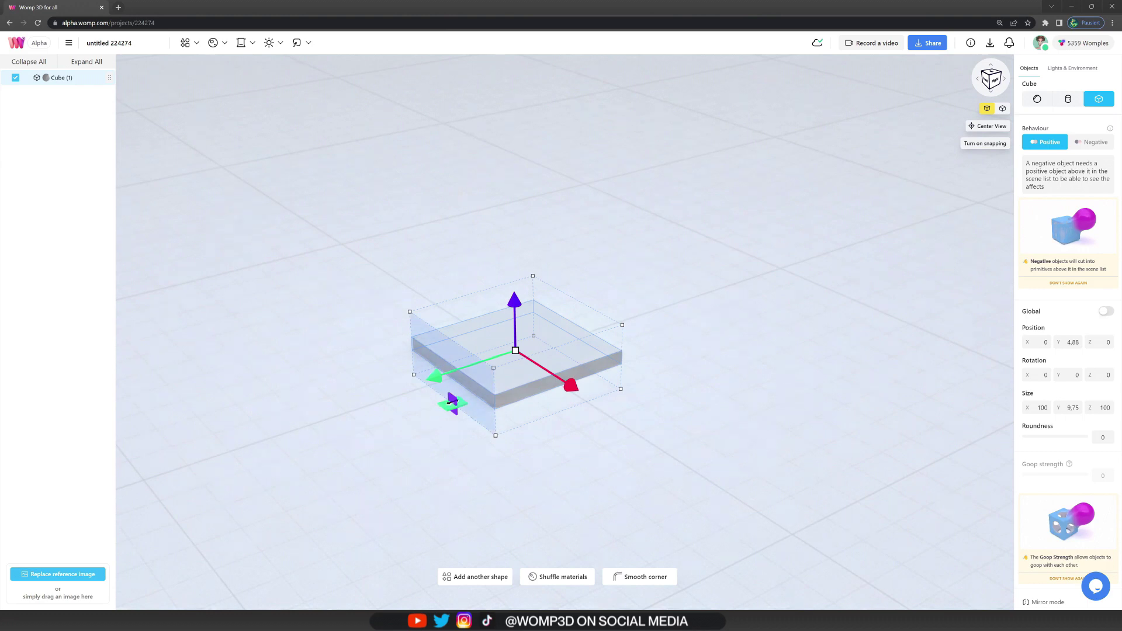
drag(450, 401, 425, 413)
scroll(753, 349, up, 3)
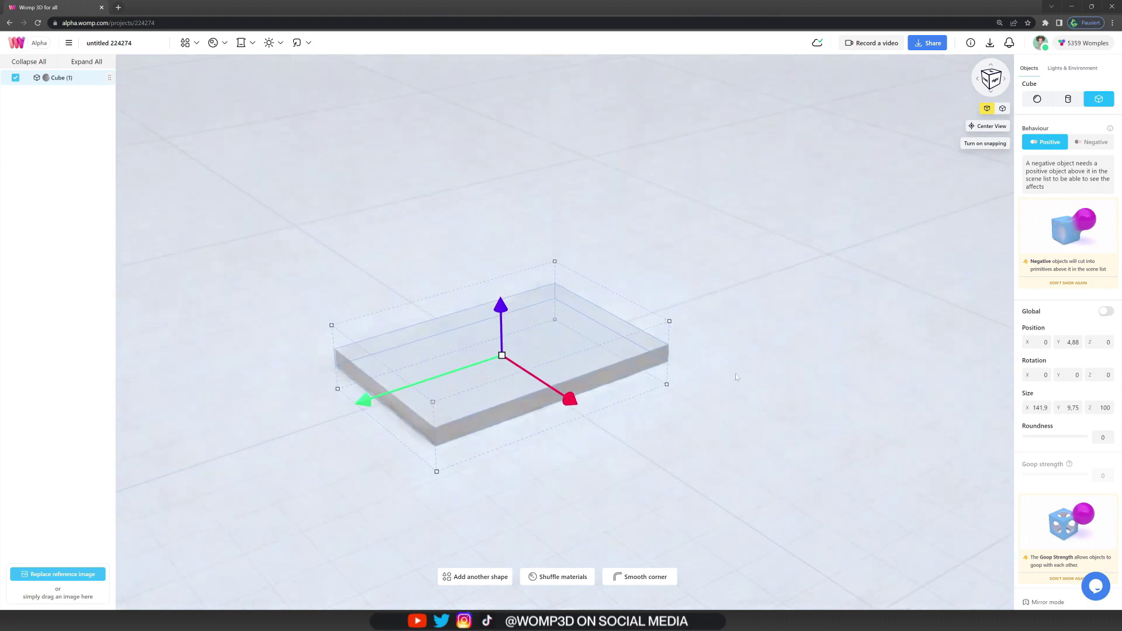
right_drag(735, 373, 728, 377)
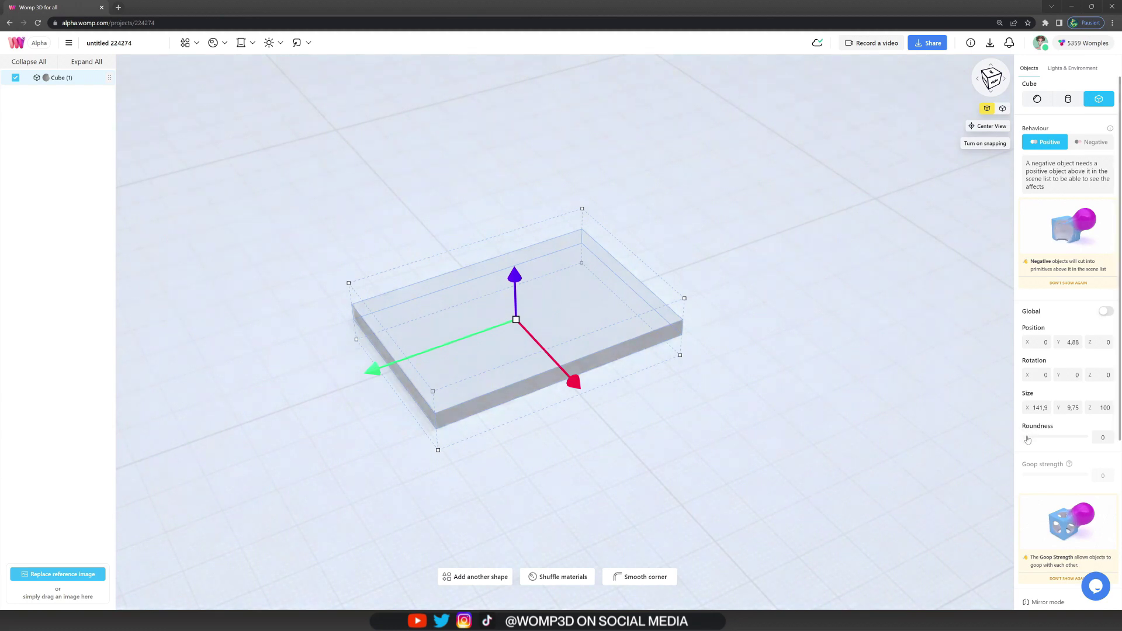
drag(1028, 440, 1092, 440)
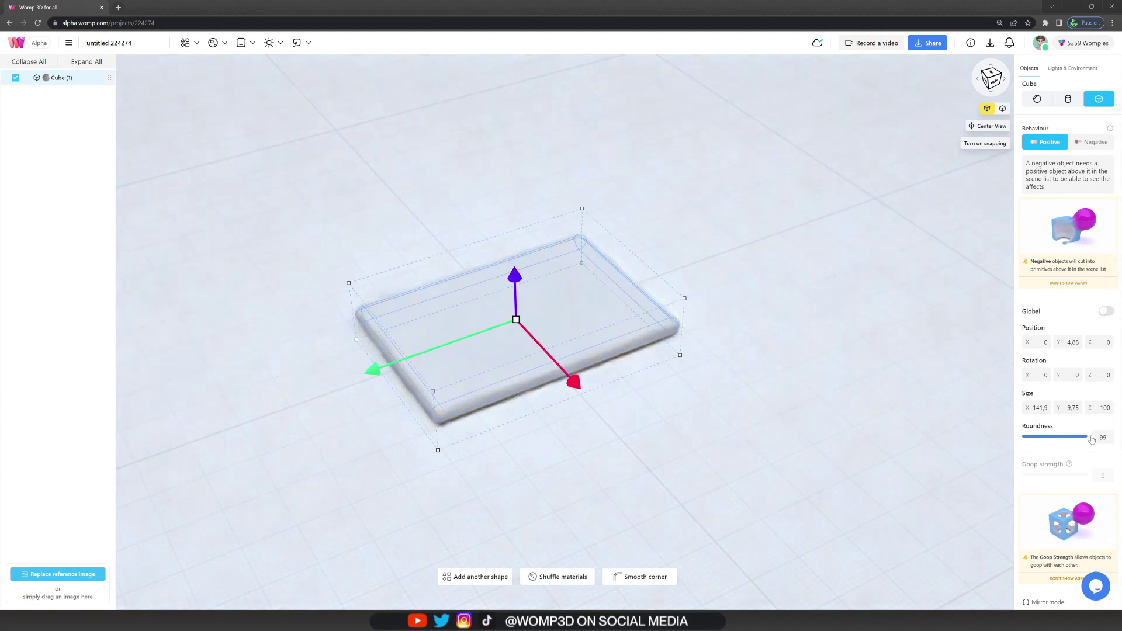
Give the slab's material a light wood colour of RGB 223, 185, 128 and a roughness of 59.
scroll(1066, 444, down, 4)
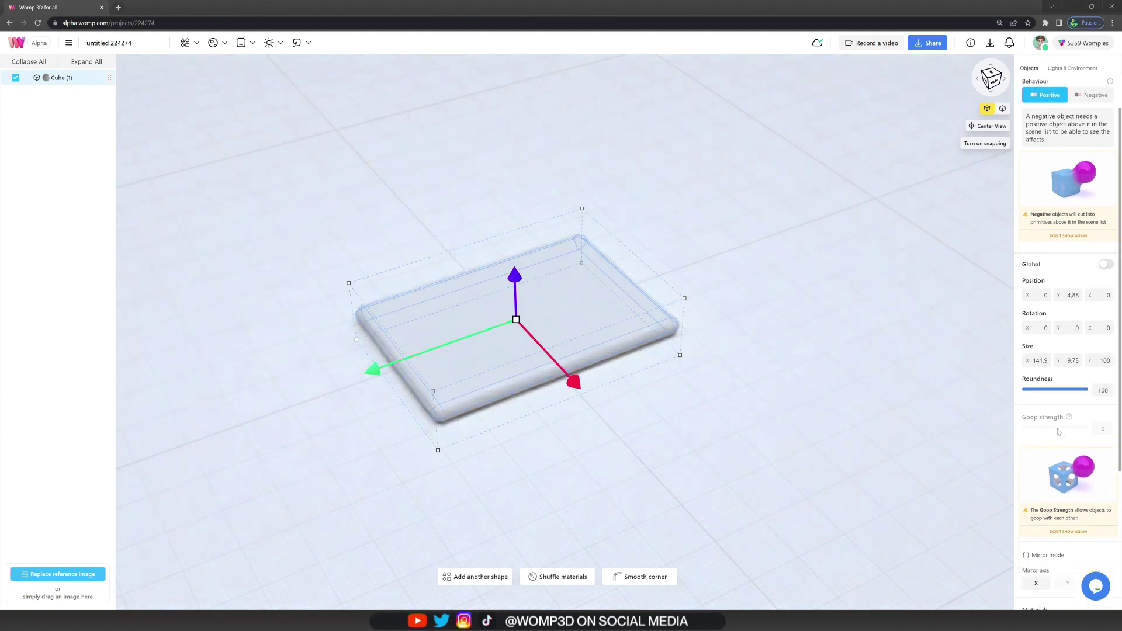
click(1062, 458)
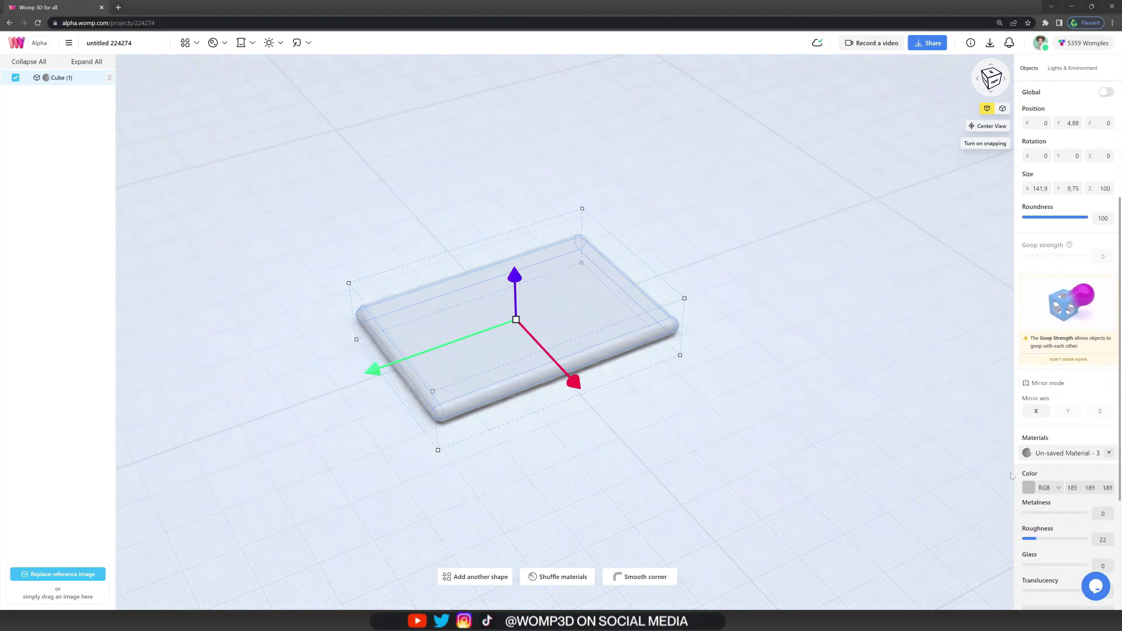
click(1028, 489)
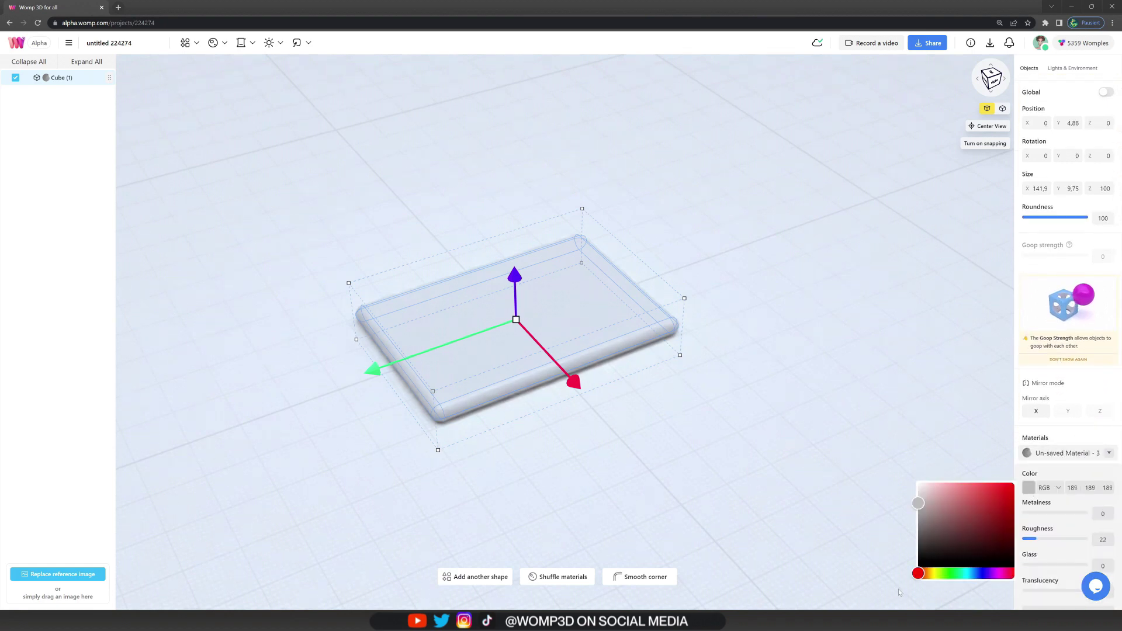
drag(919, 574, 926, 575)
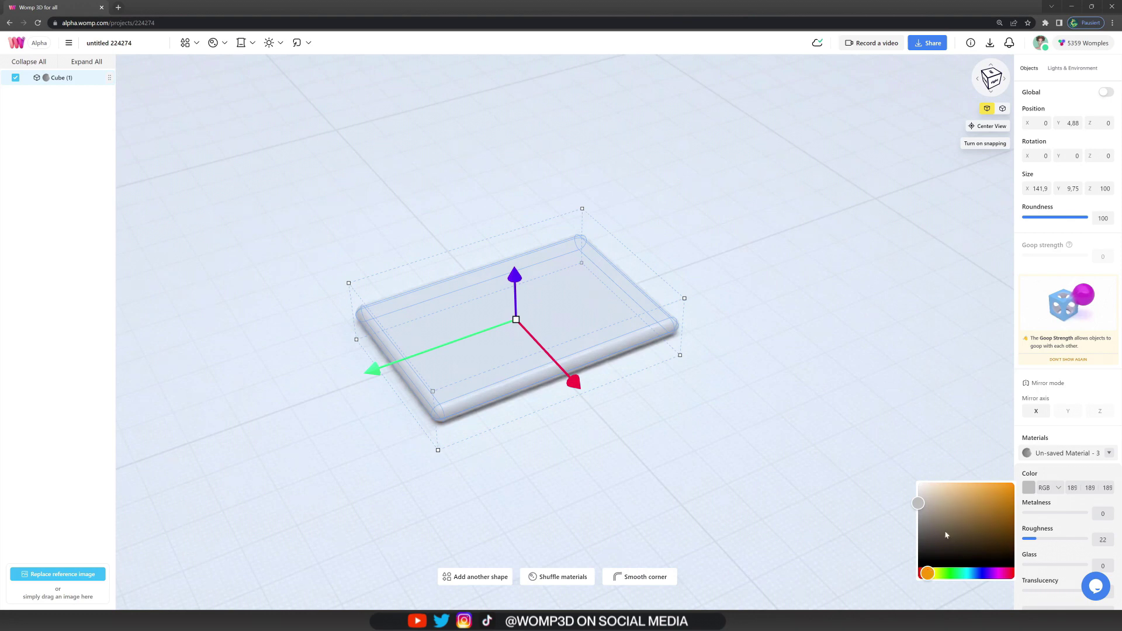
drag(951, 503, 965, 495)
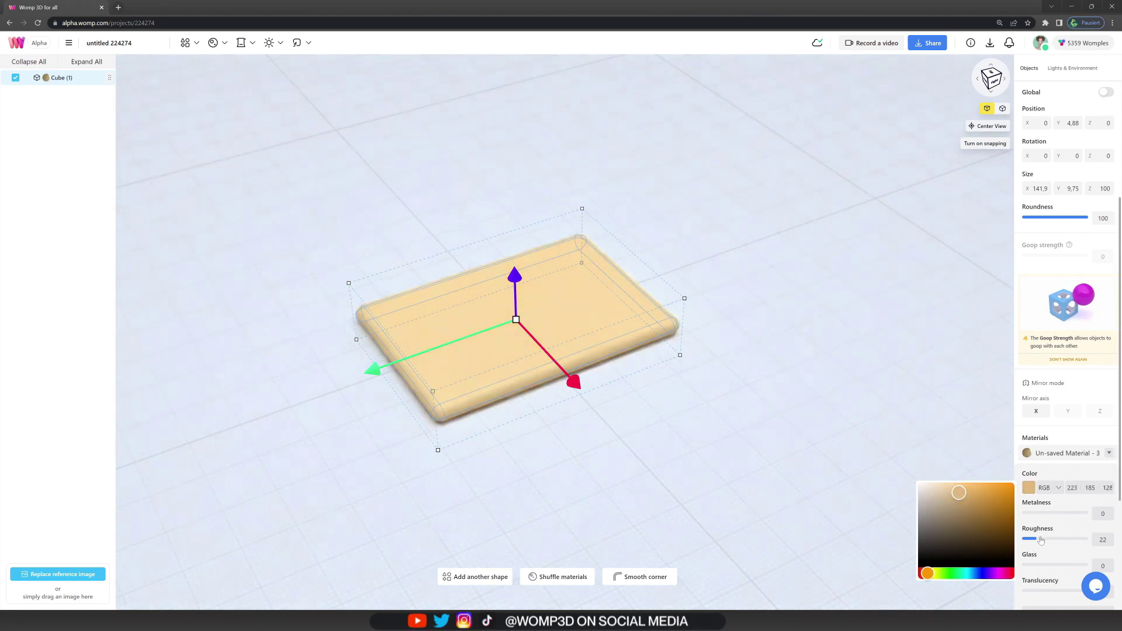
drag(1041, 540, 1055, 541)
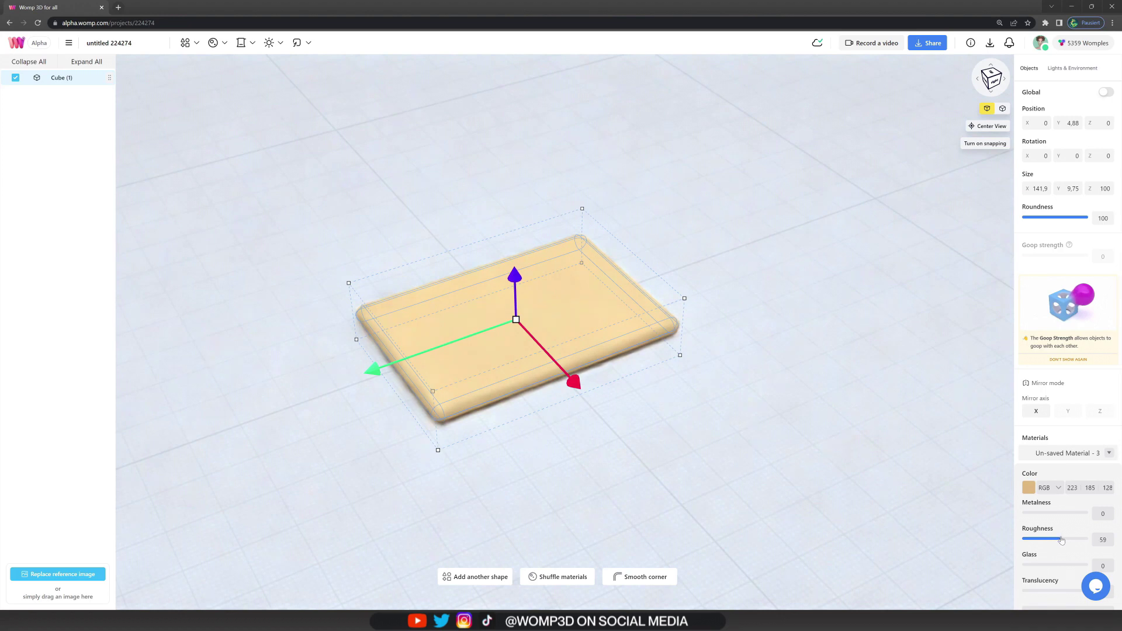
Save the slab's material to the collection as wood1.
scroll(1062, 540, down, 4)
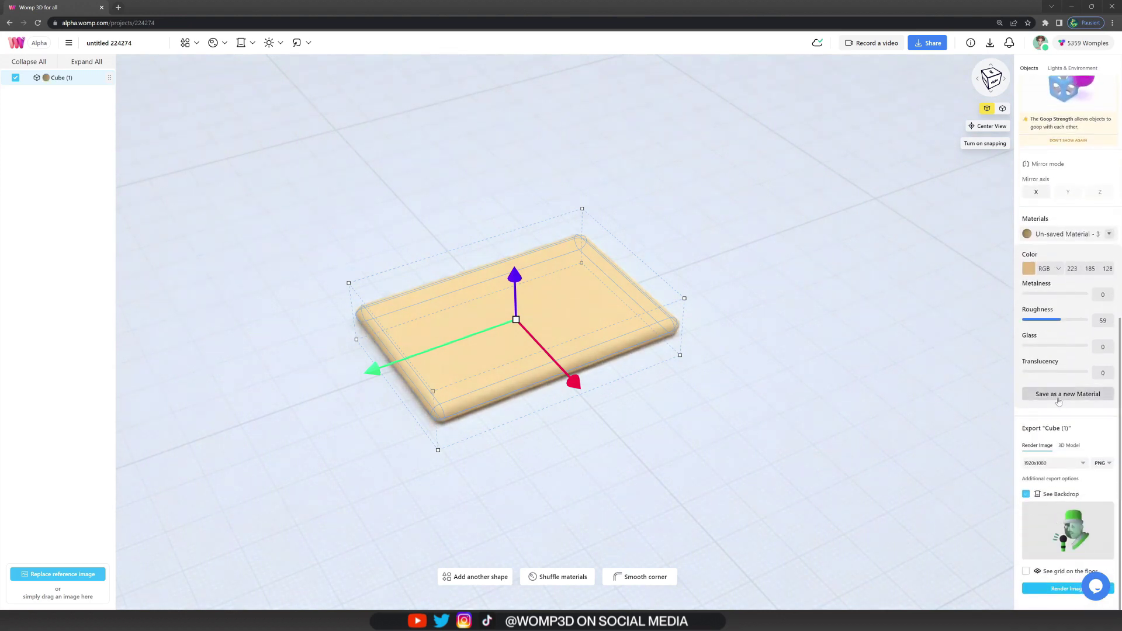
click(1059, 395)
text(woo)
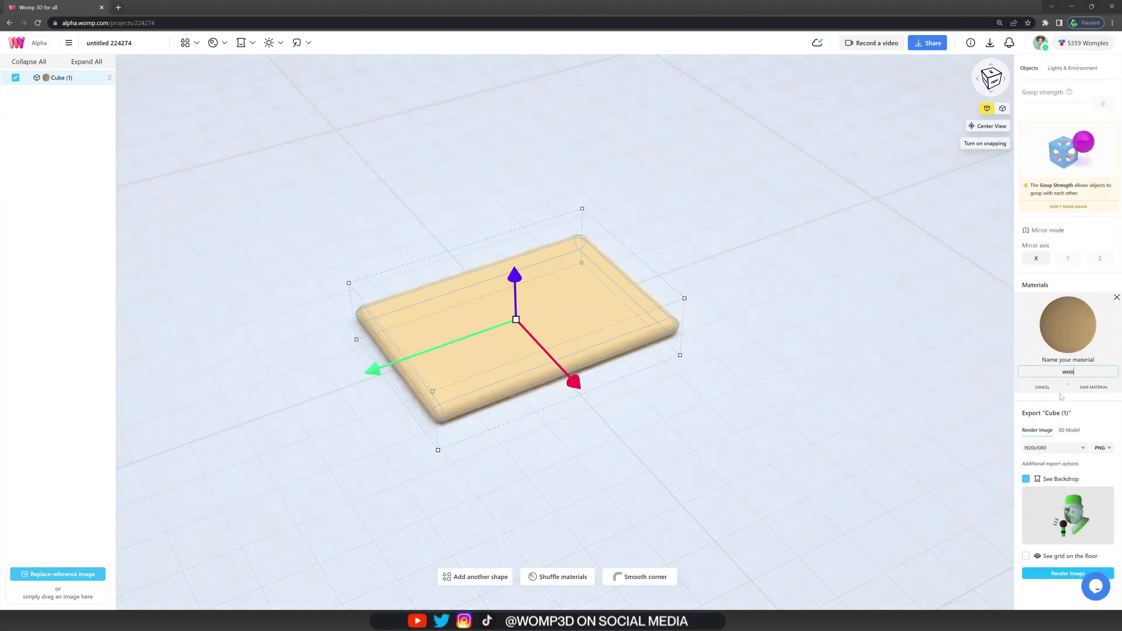
click(1090, 387)
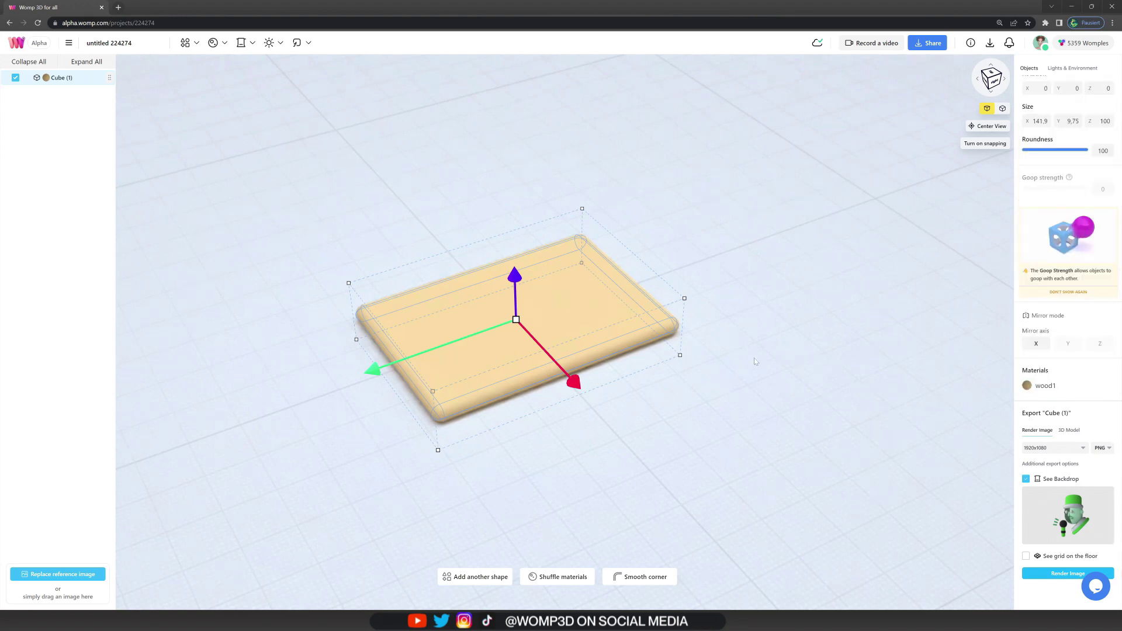
Paste a copy of the slab raised to about Y 17.3 and apply a duplicate of the wood1 material to it.
key(ctrl+v)
drag(509, 274, 509, 255)
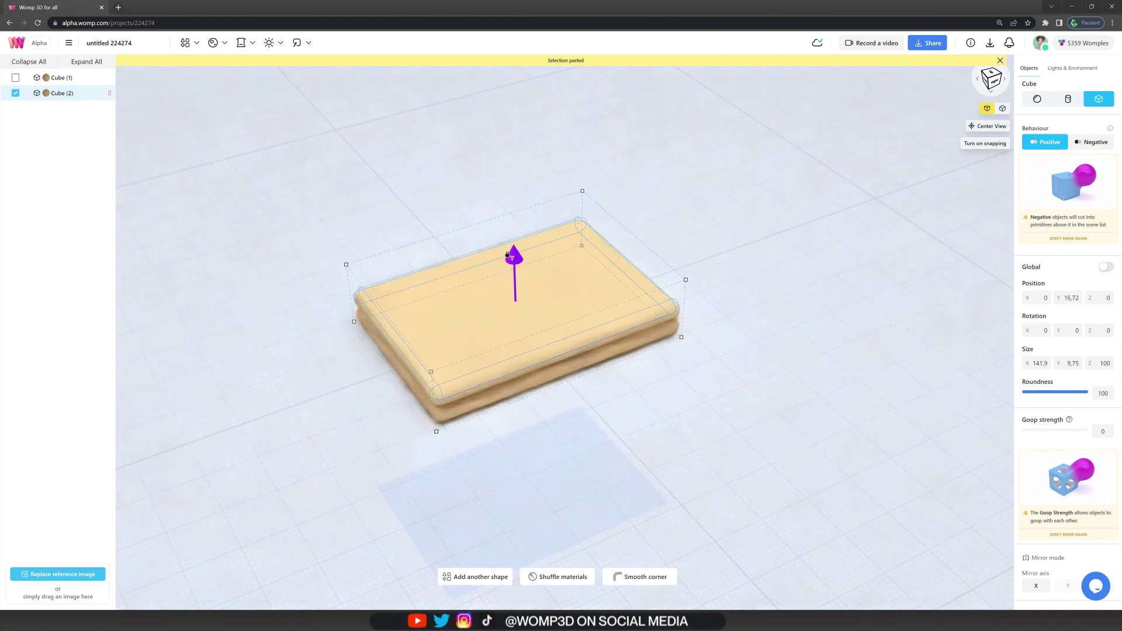
click(213, 44)
click(138, 139)
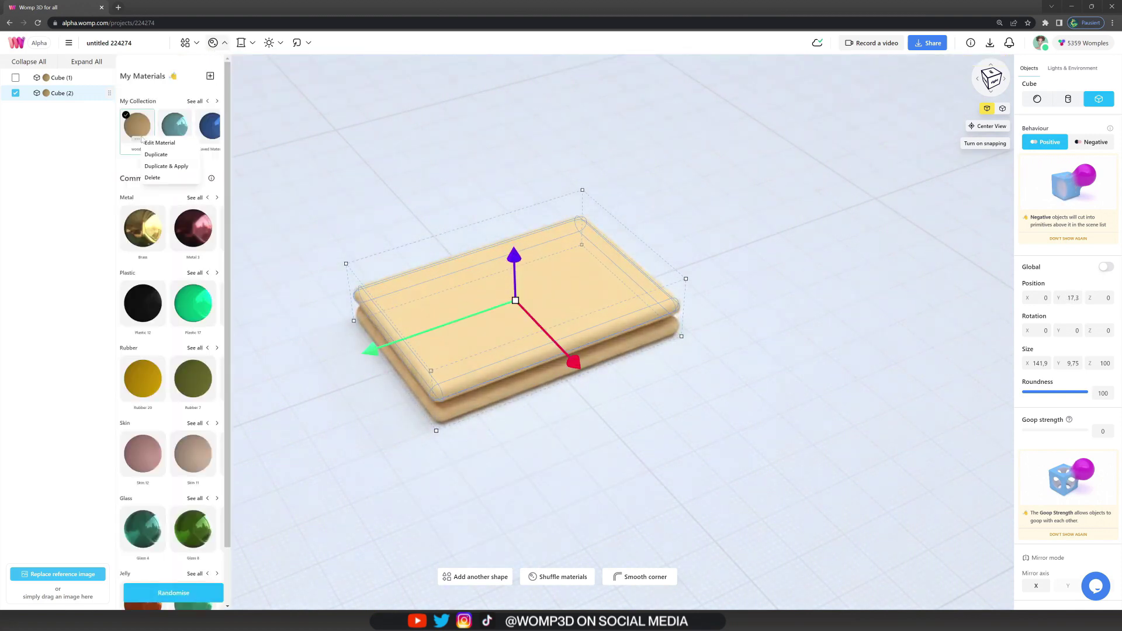
click(167, 167)
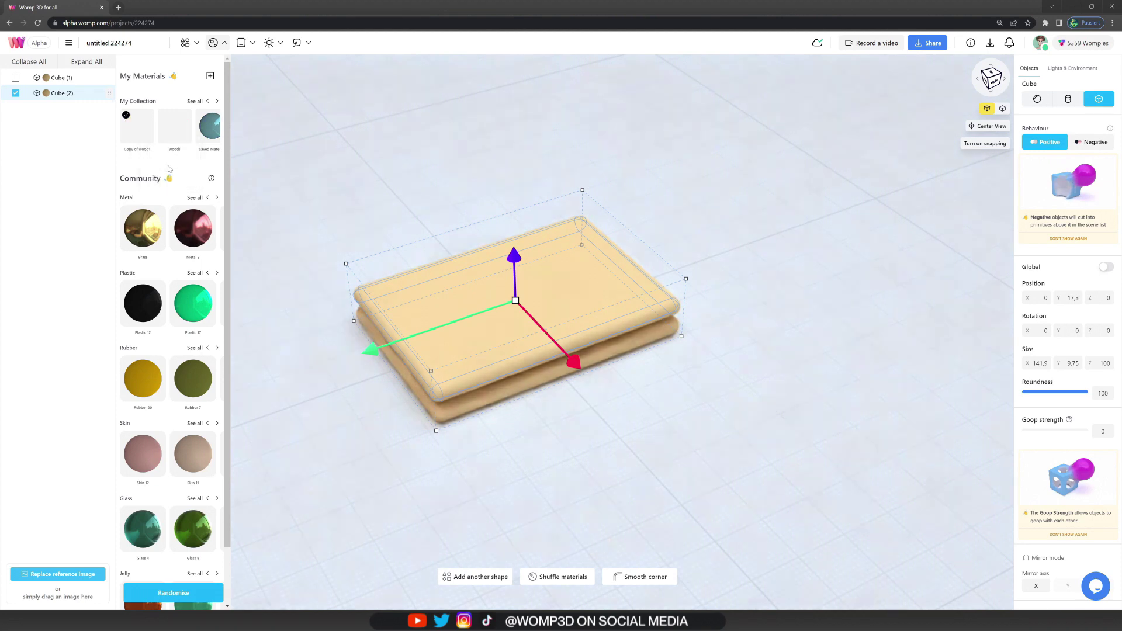
Rename the duplicated material wood2 and darken its colour to RGB 164, 129, 77.
click(138, 140)
click(149, 145)
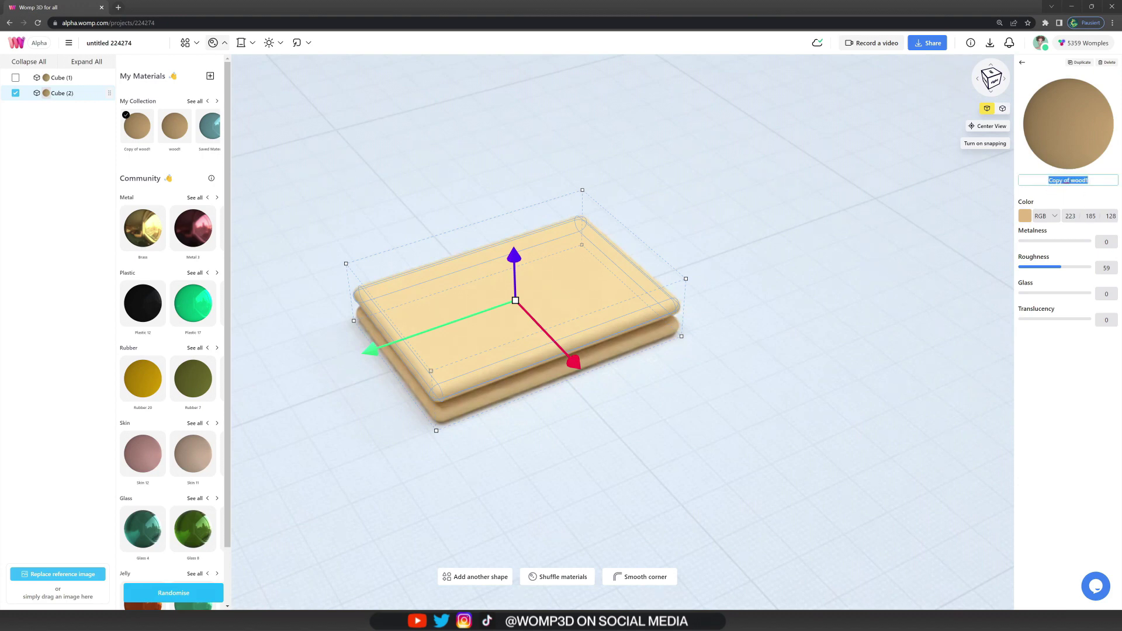
click(1025, 216)
click(965, 236)
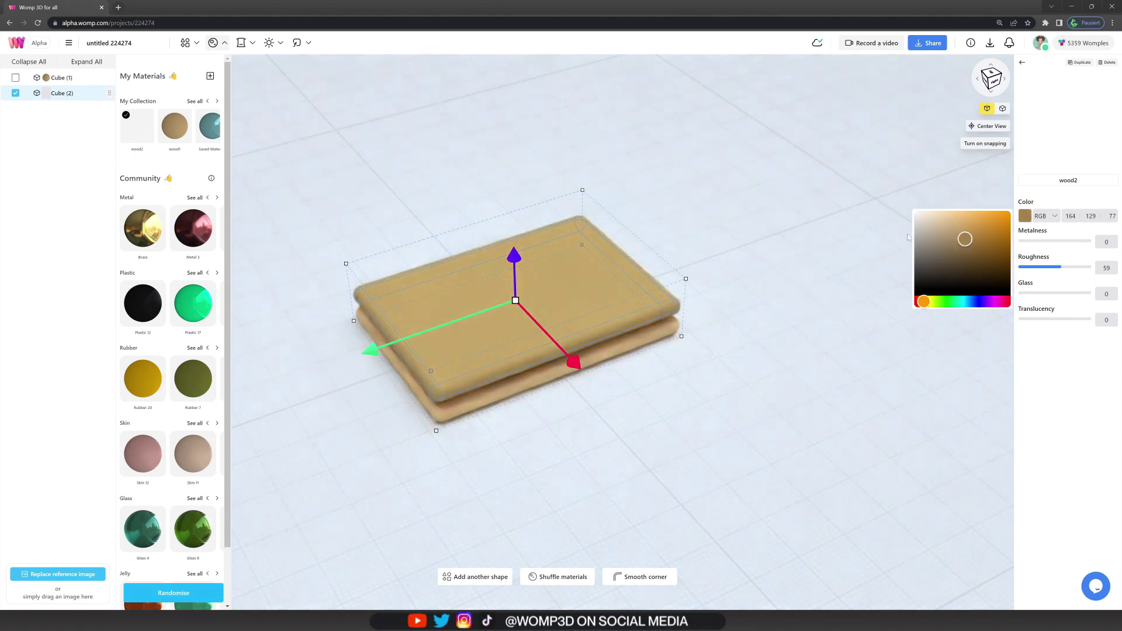
click(1022, 64)
Make the upper slab negative, about 120.3 × 8.27 × 84.78 in size, and lower it to about Y 8.73 to cut a recess.
click(1092, 143)
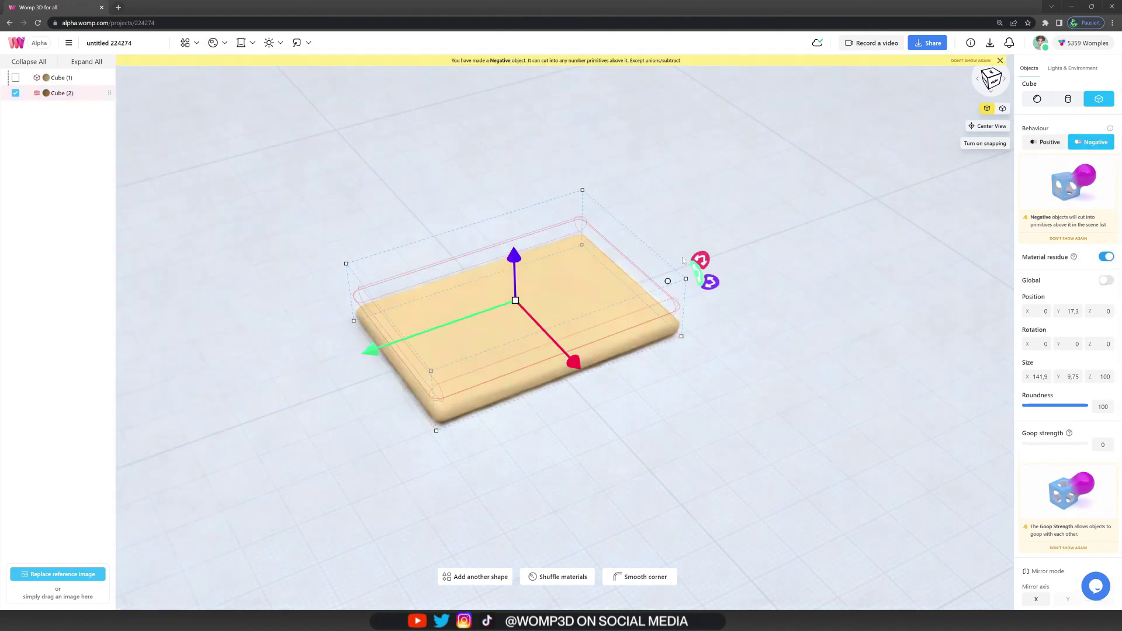
mouse_move(516, 300)
mouse_down()
mouse_move(494, 289)
mouse_move(515, 263)
mouse_move(513, 313)
mouse_up()
drag(514, 268, 515, 271)
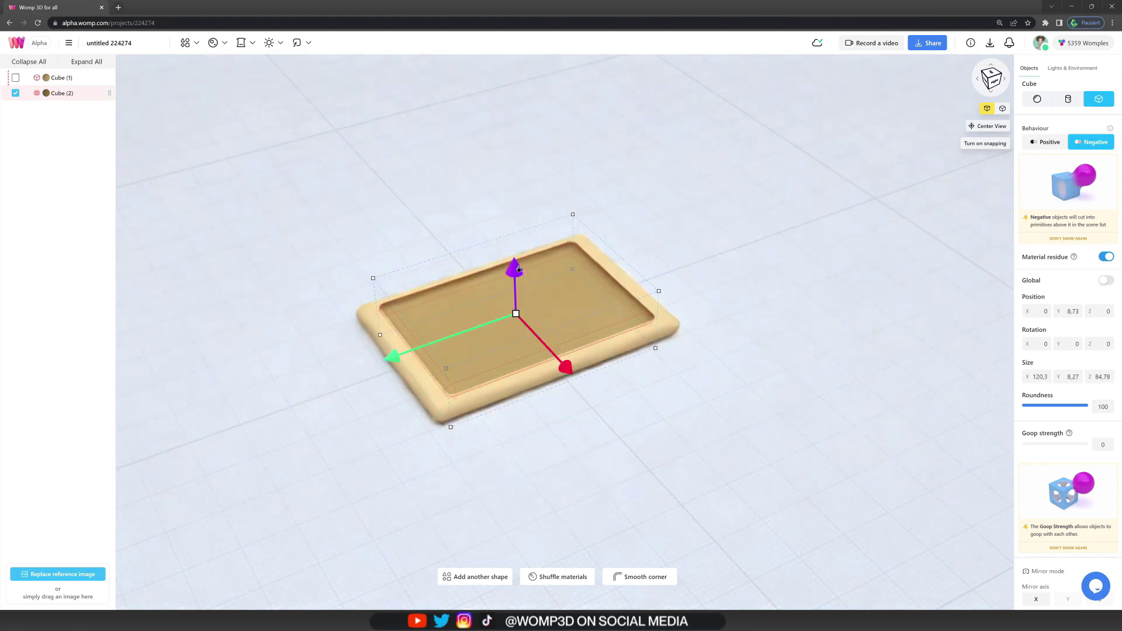
Soften the recess slab with roundness 60 and goop strength 3, and widen it to about 125 along X.
drag(1073, 409, 1068, 409)
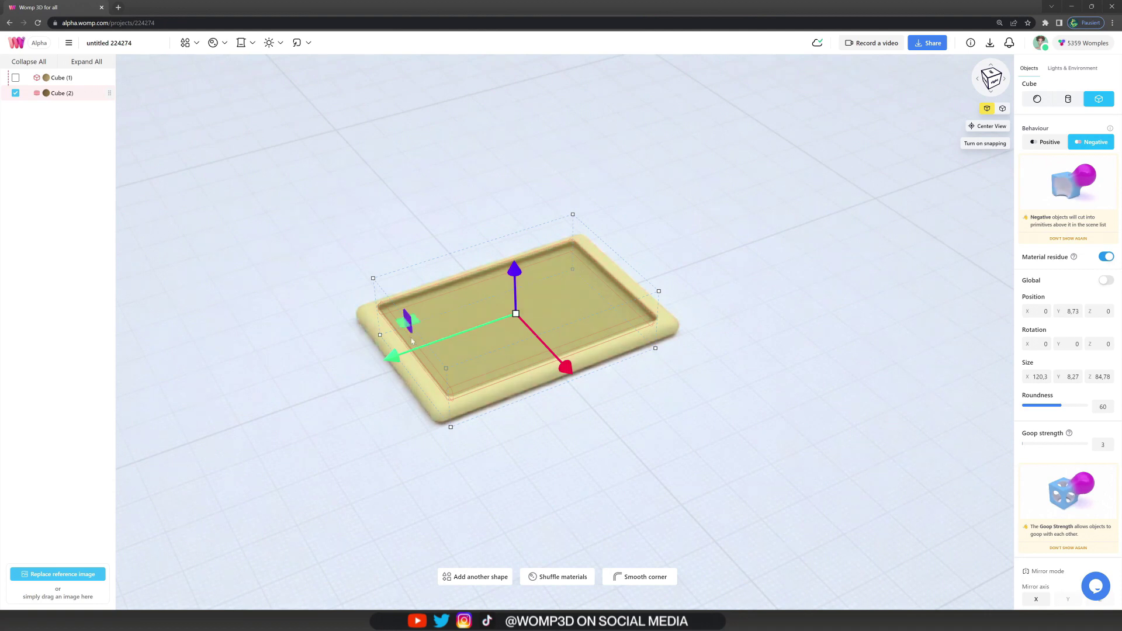
drag(401, 332, 404, 322)
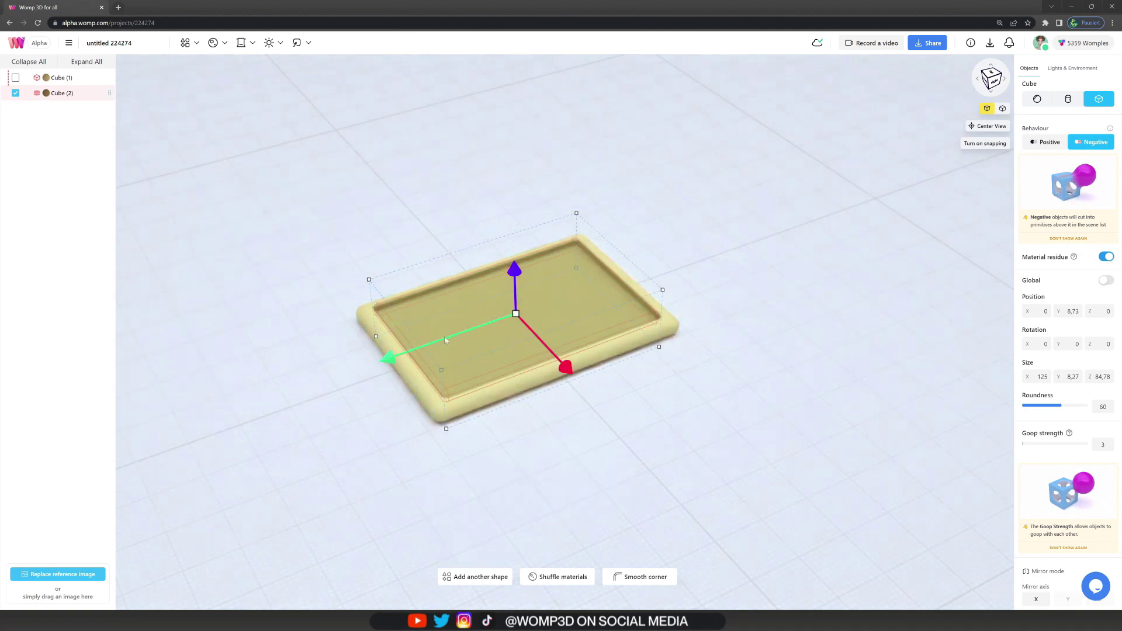
click(739, 394)
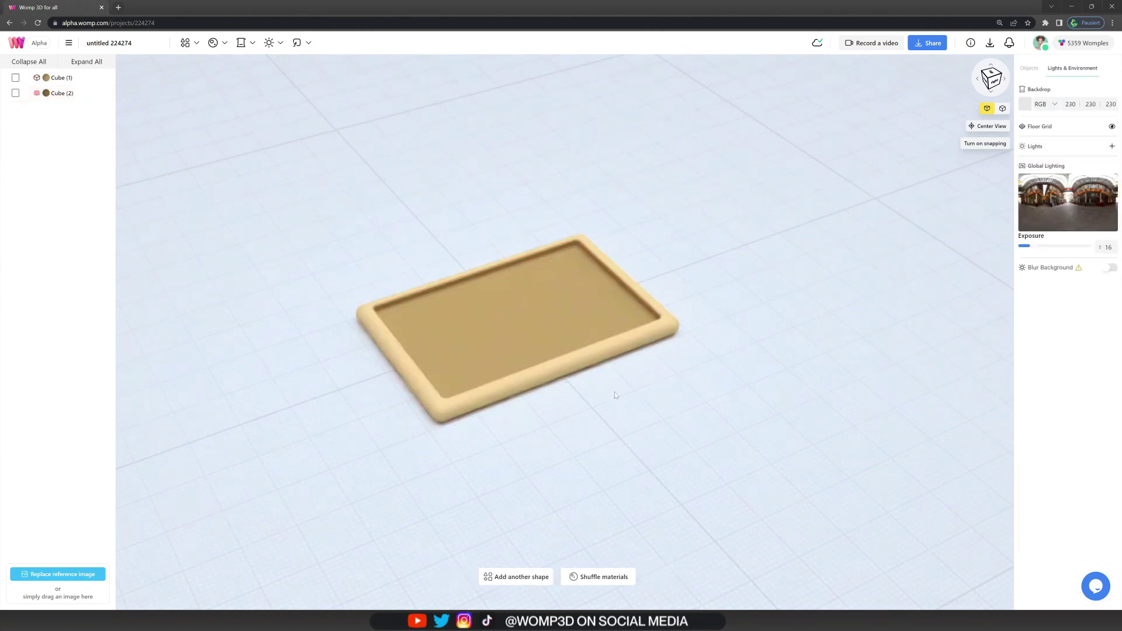
drag(615, 392, 634, 405)
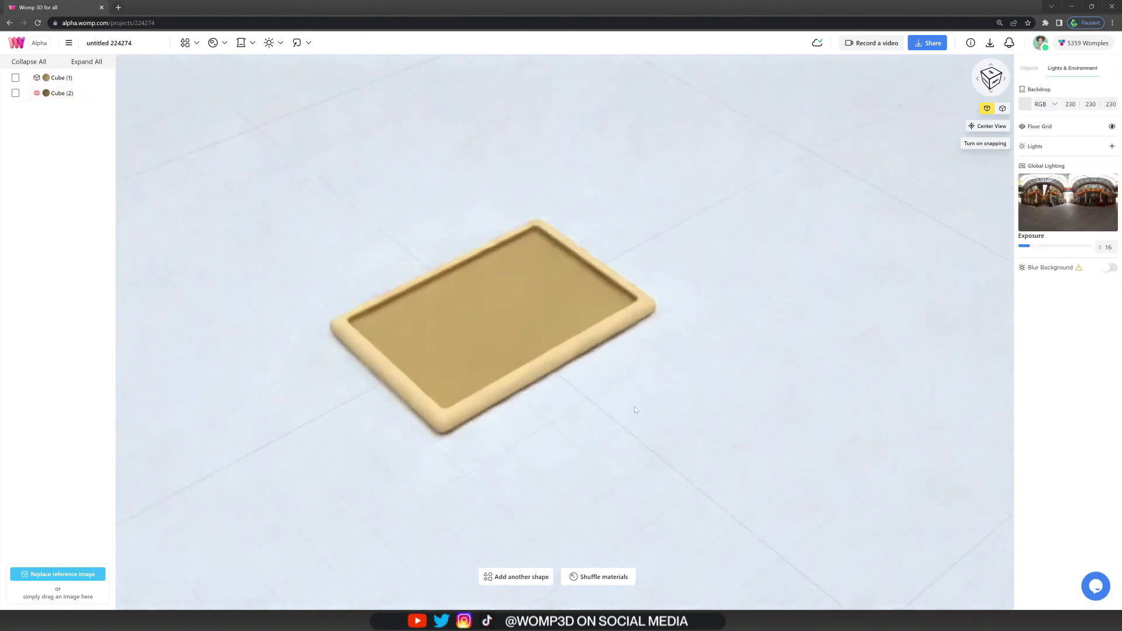
Duplicate the negative recess slab, raise the copy to about Y 16.35 and make it positive.
click(508, 320)
key(ctrl+c)
key(ctrl+v)
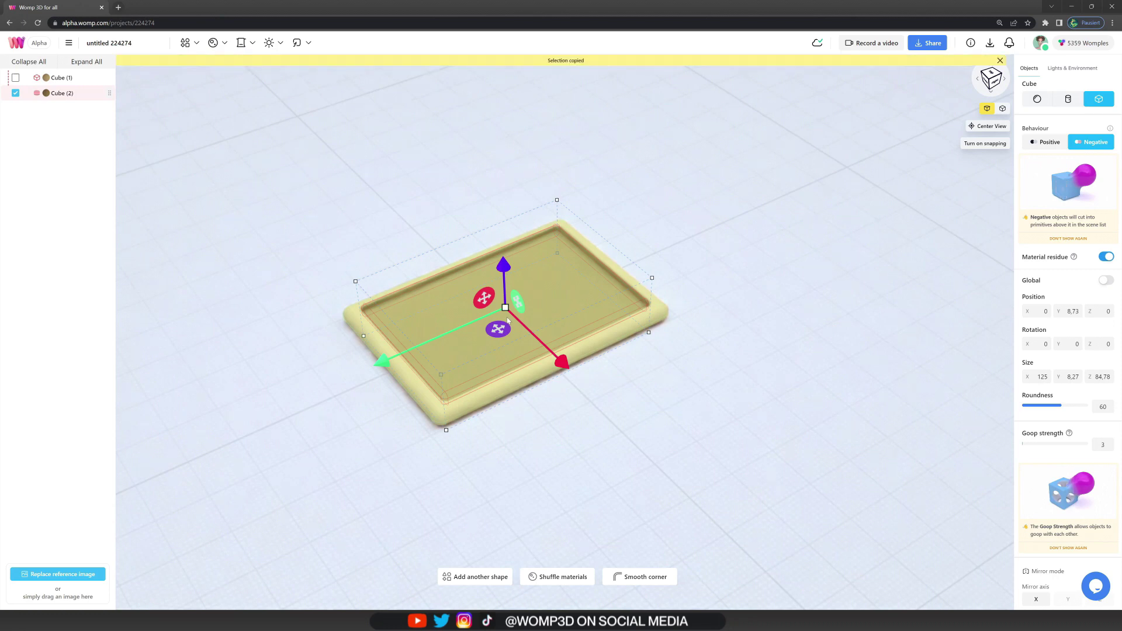
drag(503, 265, 502, 250)
click(1051, 144)
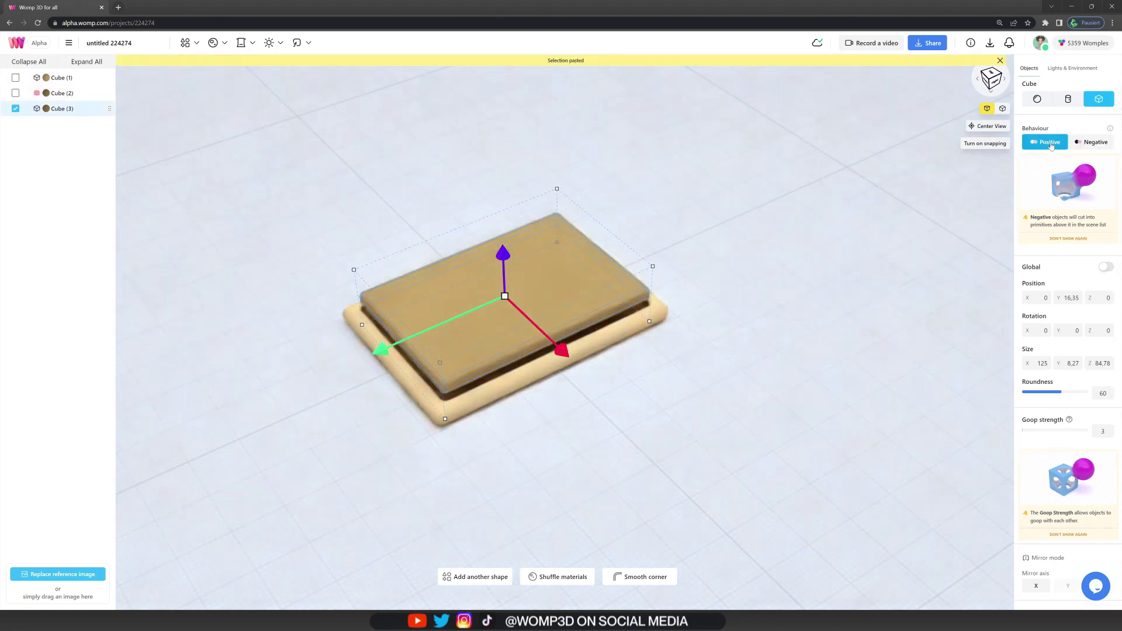
Apply the wood1 material to the raised positive copy of the recess slab.
click(214, 45)
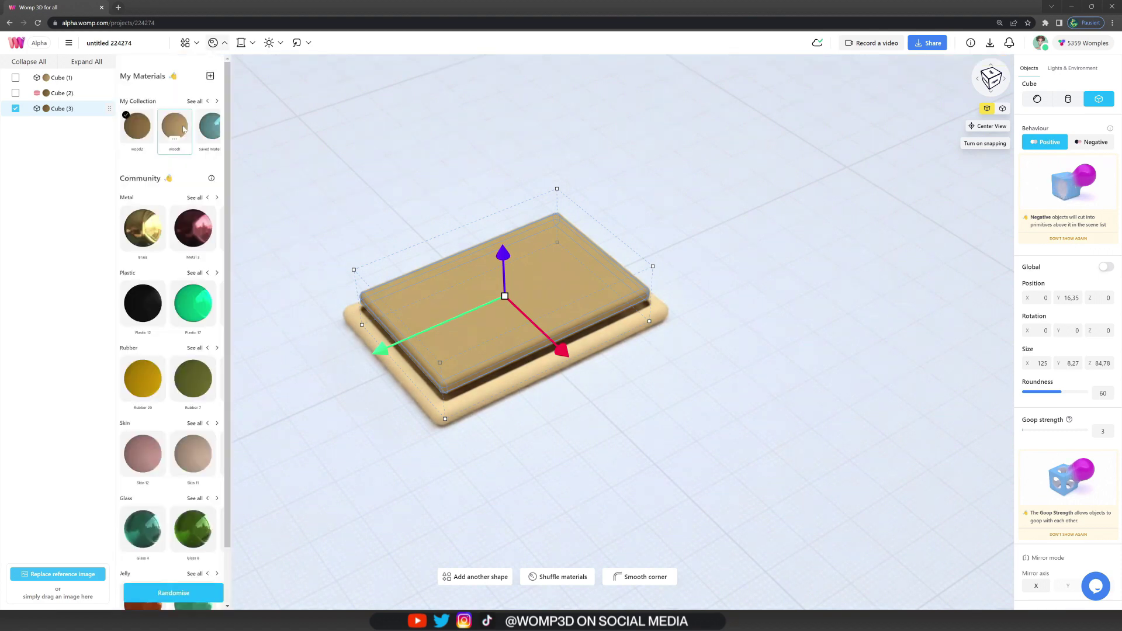
click(175, 126)
click(320, 168)
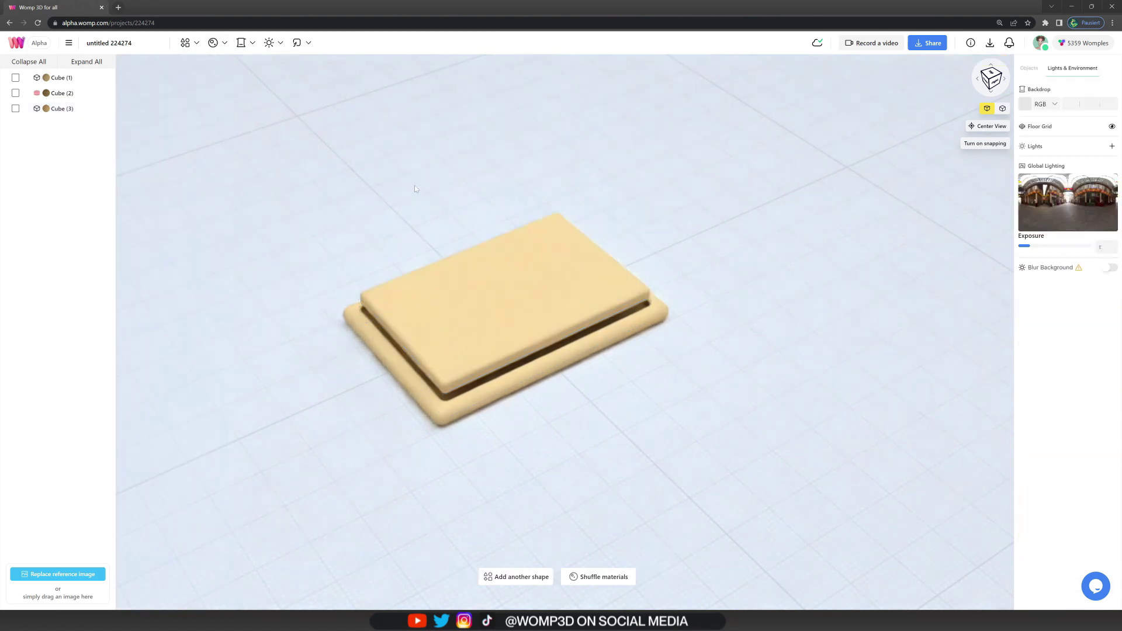
Resize the upper slab to about 115.43 × 7.48 × 76.69, lower it to about Y 6.24 and set goop strength to 0.
click(506, 290)
drag(503, 265, 497, 310)
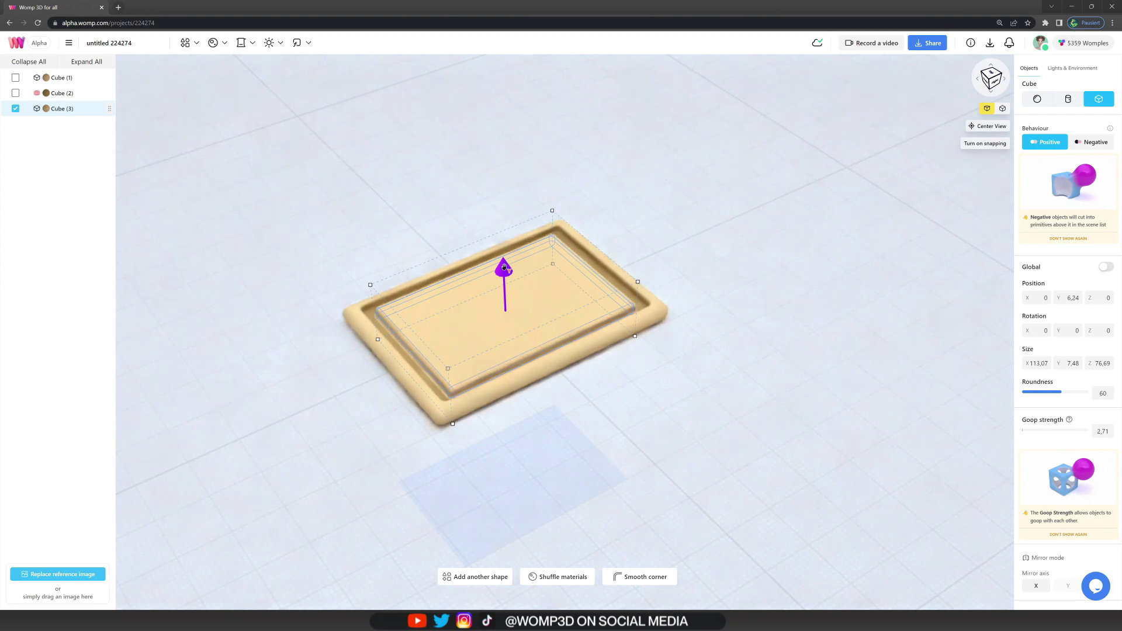
drag(503, 267, 503, 267)
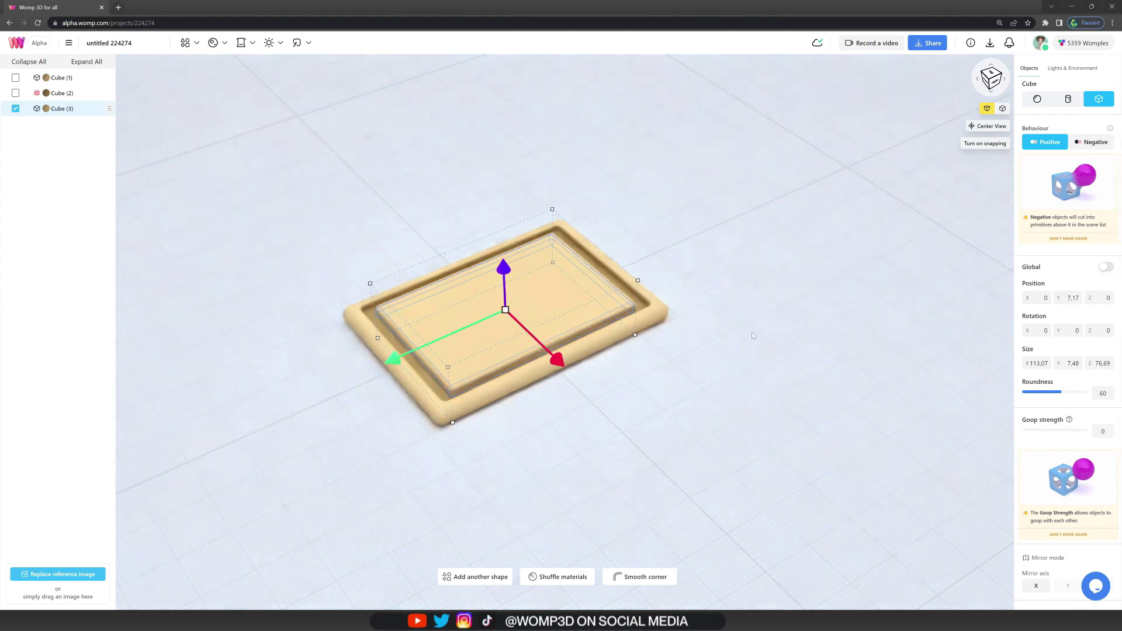
drag(503, 267, 503, 267)
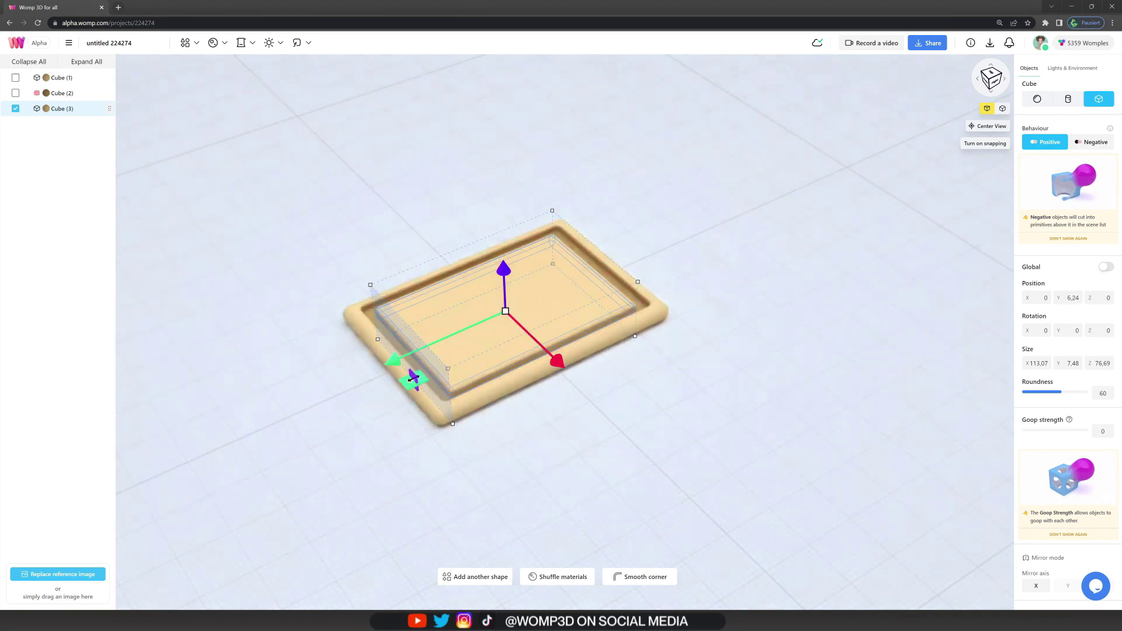
mouse_move(402, 373)
mouse_down()
mouse_move(412, 381)
mouse_move(409, 371)
mouse_up()
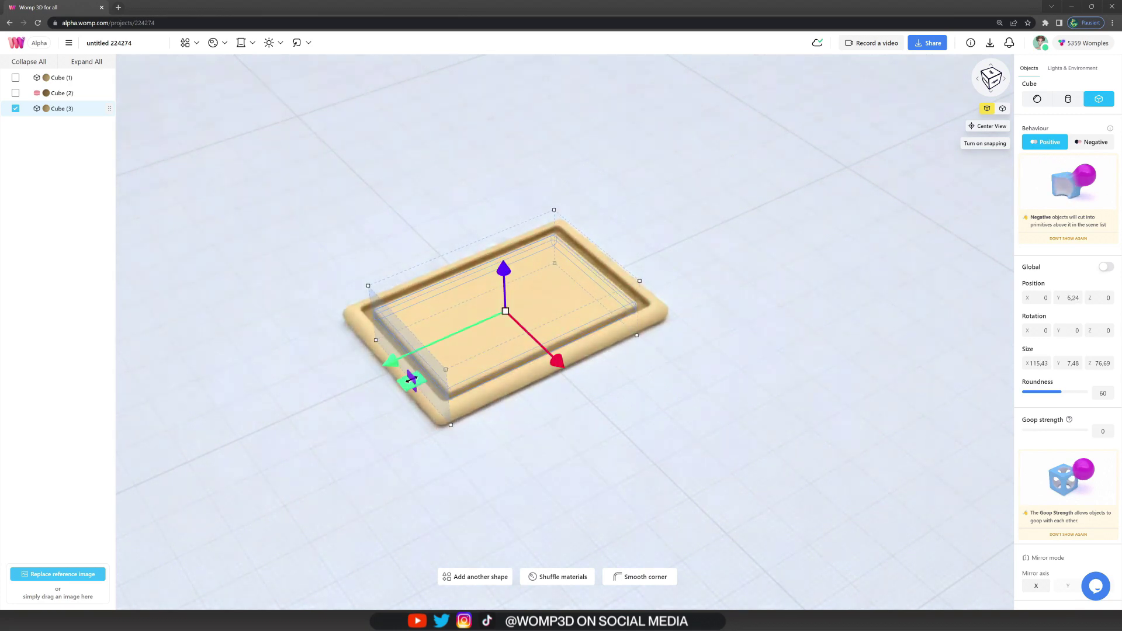
click(676, 378)
Fine-tune the height of the negative recess slab that cuts the groove.
click(640, 305)
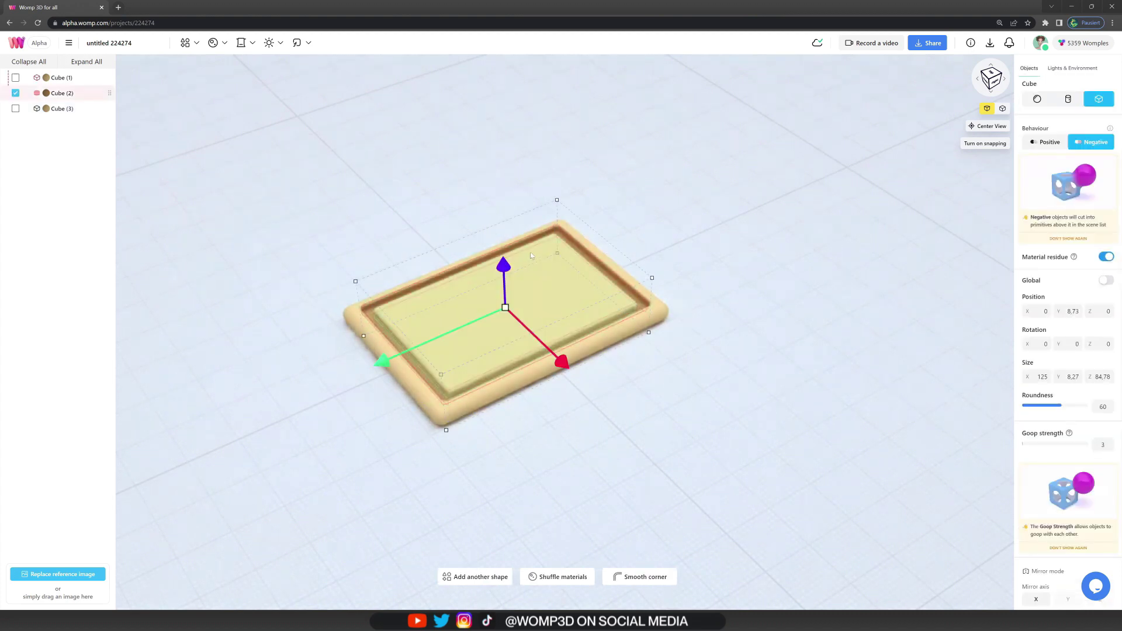
drag(502, 261, 504, 262)
click(700, 279)
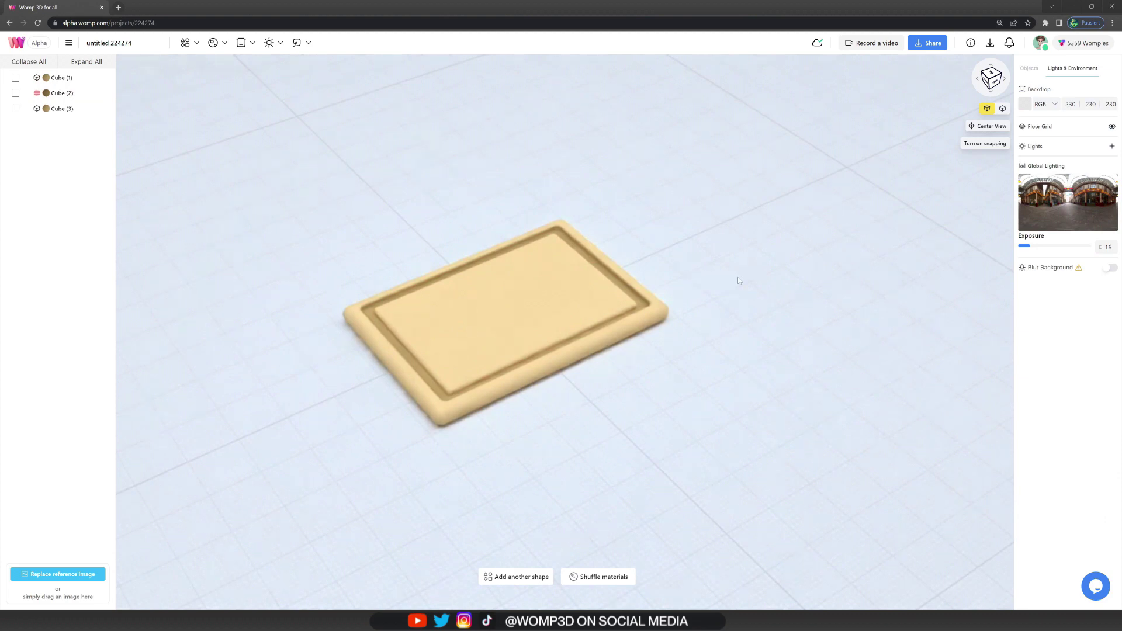
Duplicate the inner slab, move the copy beyond the board's short edge to about X 131.31 and narrow it to about 14.08 along Z.
drag(738, 277, 672, 275)
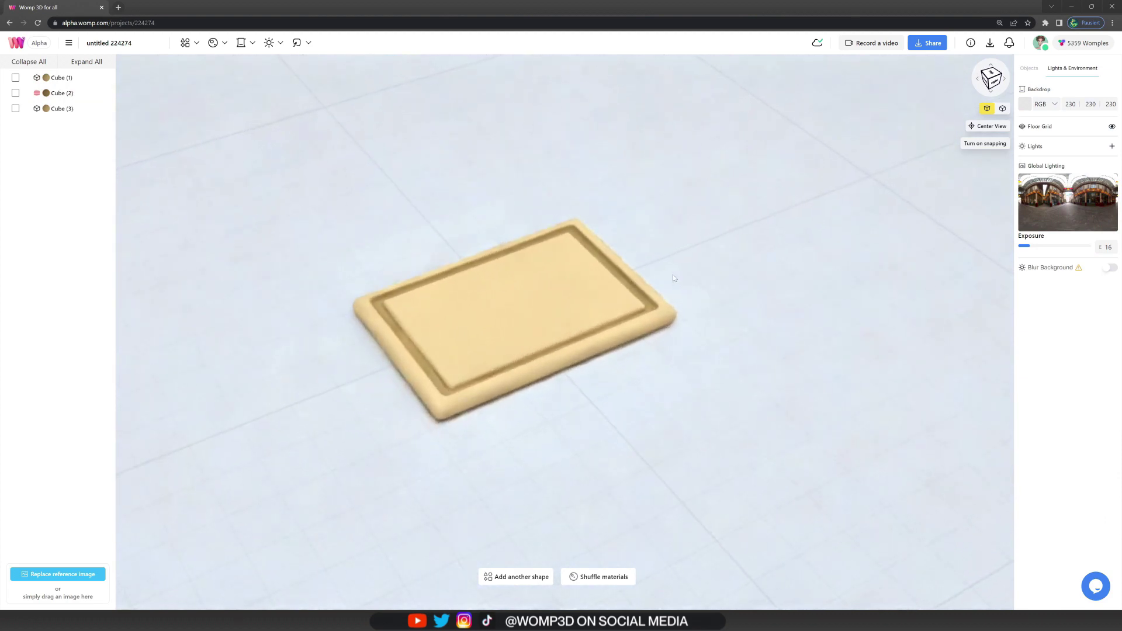
click(566, 288)
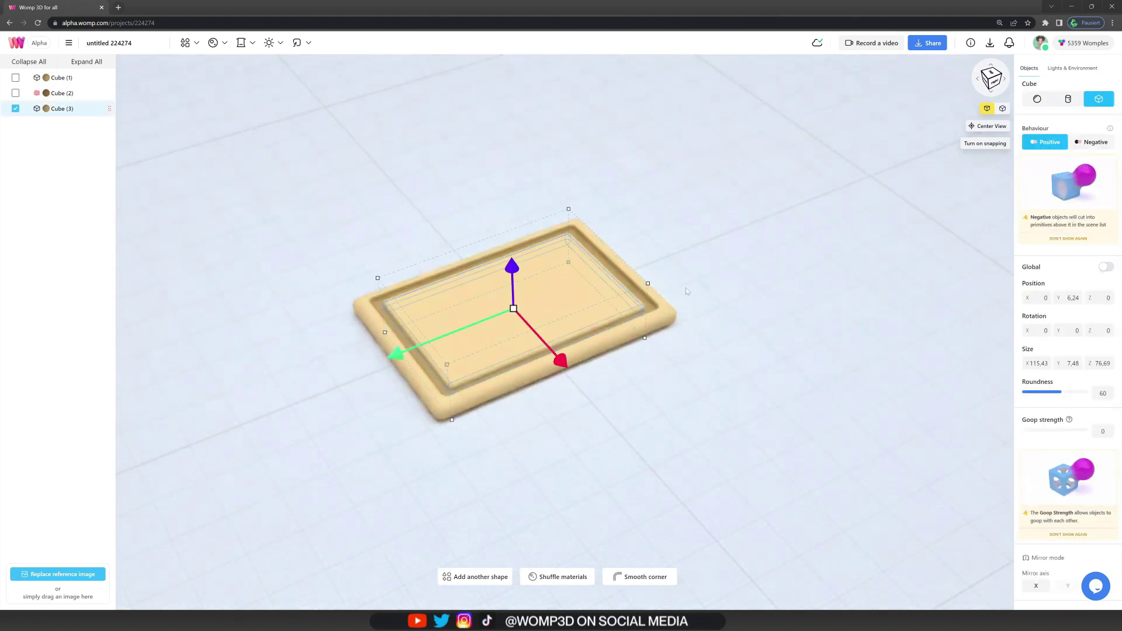
key(ctrl+c)
key(ctrl+v)
drag(396, 351, 623, 273)
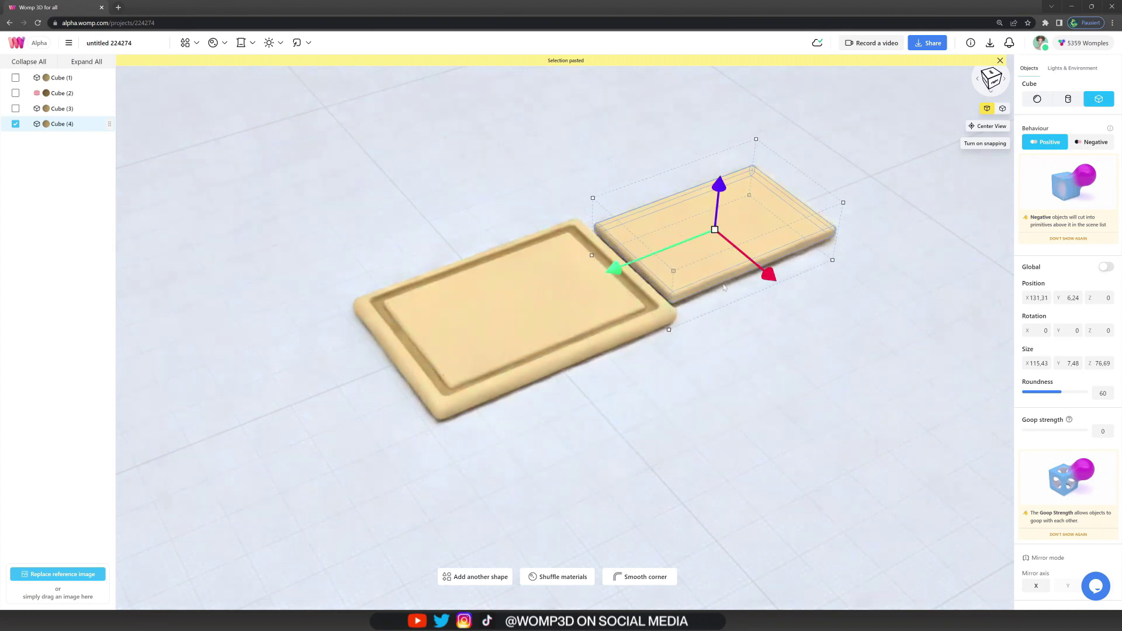
drag(752, 293, 732, 275)
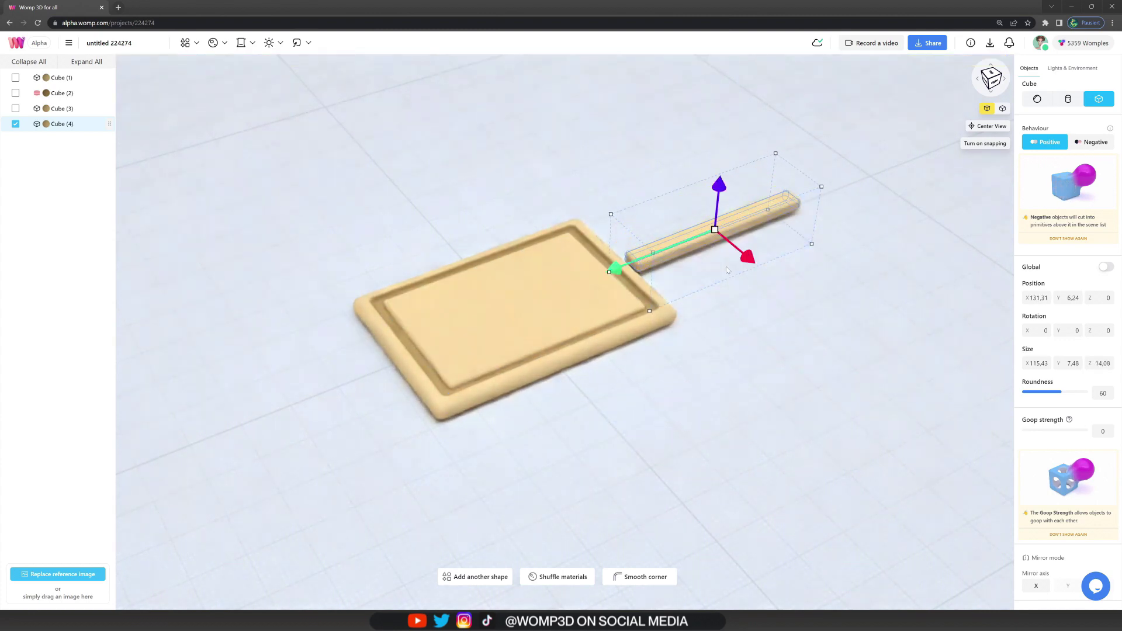
Shape the strip into a handle block about 22.29 × 7.48 × 12.25 at about X 78.57, with goop strength 8.
drag(798, 166, 748, 189)
drag(670, 246, 591, 279)
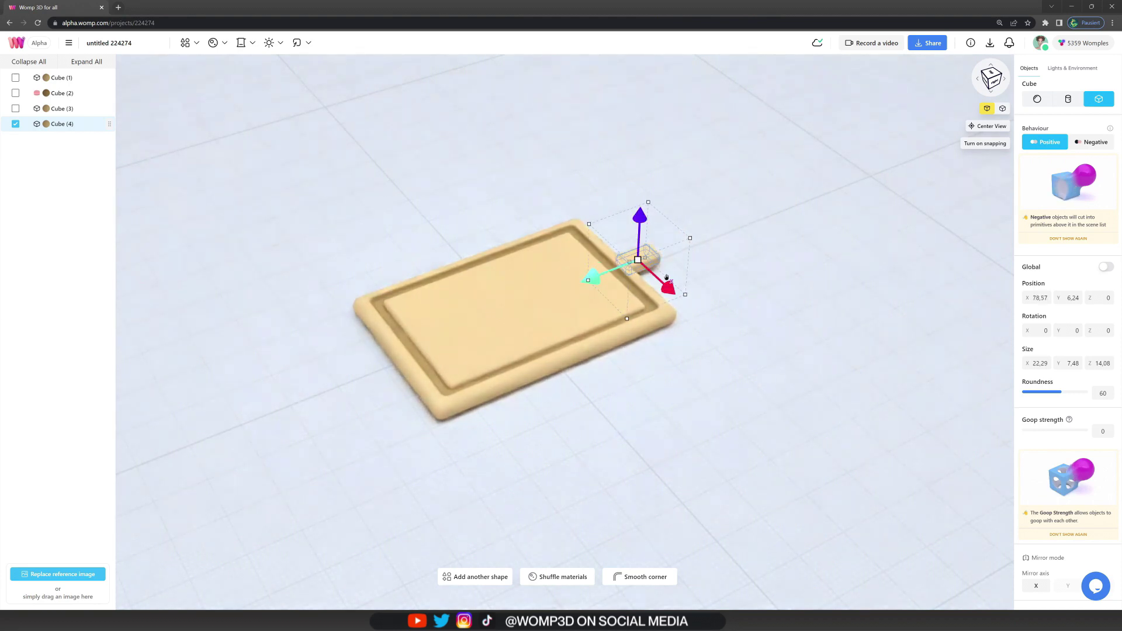
drag(1025, 435, 1028, 435)
click(717, 275)
Duplicate the handle block outward to about X 101.67 and turn the copy into a cylinder.
scroll(718, 275, up, 3)
right_drag(718, 274, 691, 377)
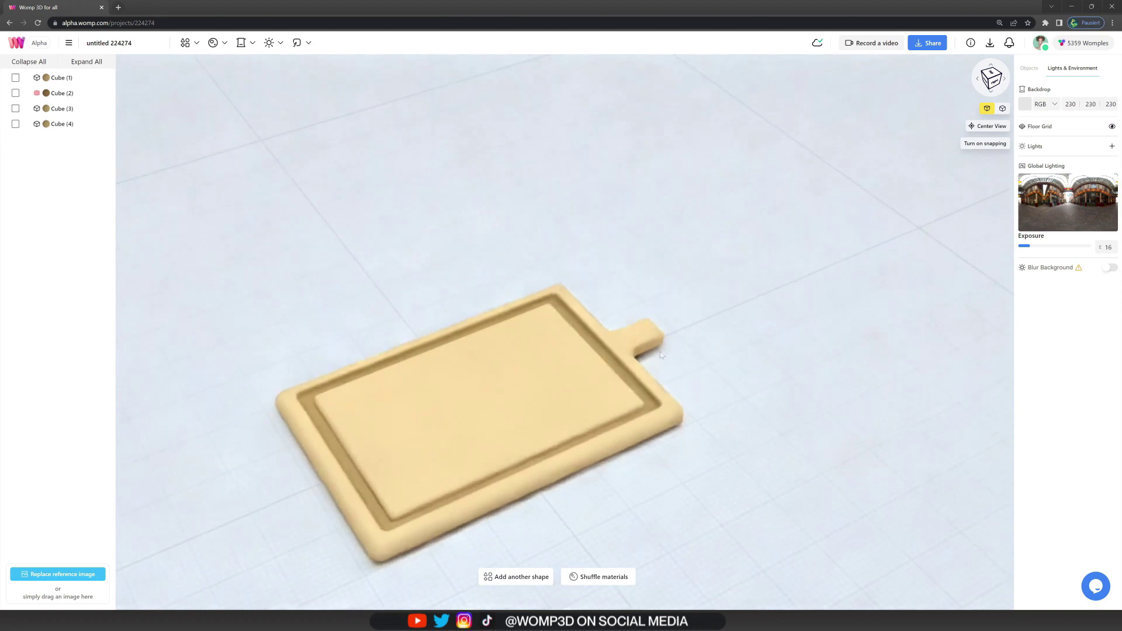
click(661, 355)
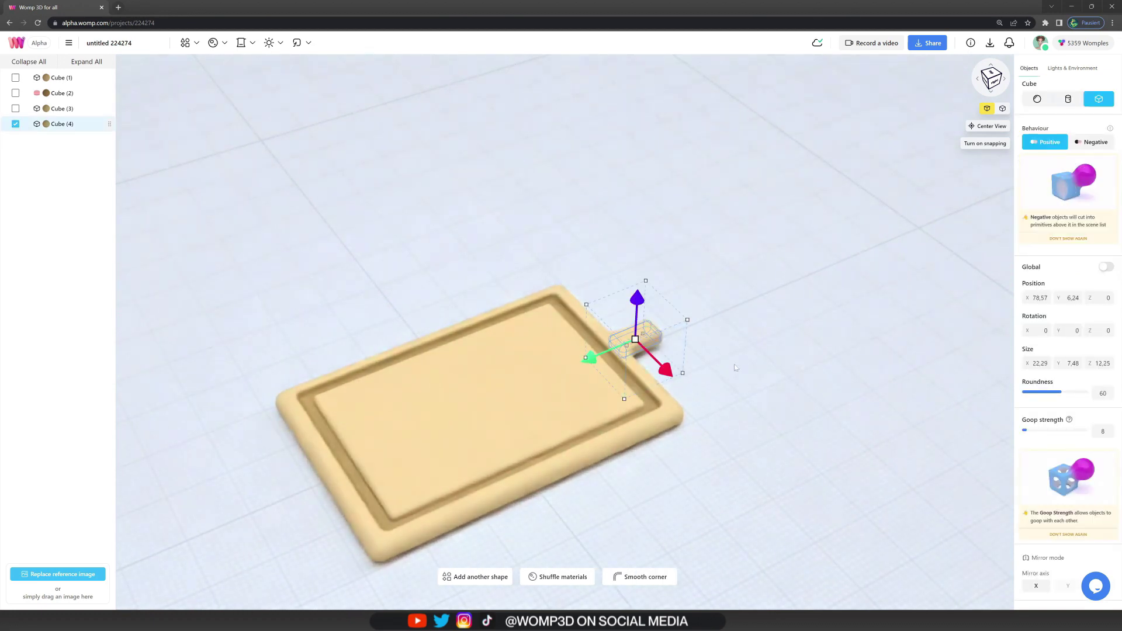
key(ctrl+v)
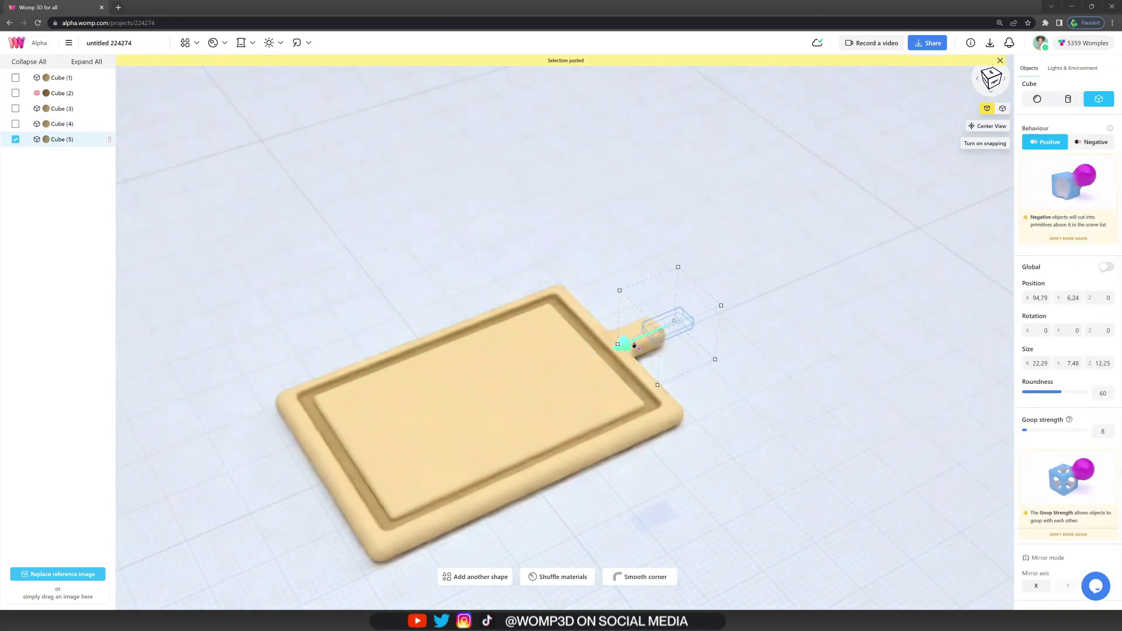
click(1068, 98)
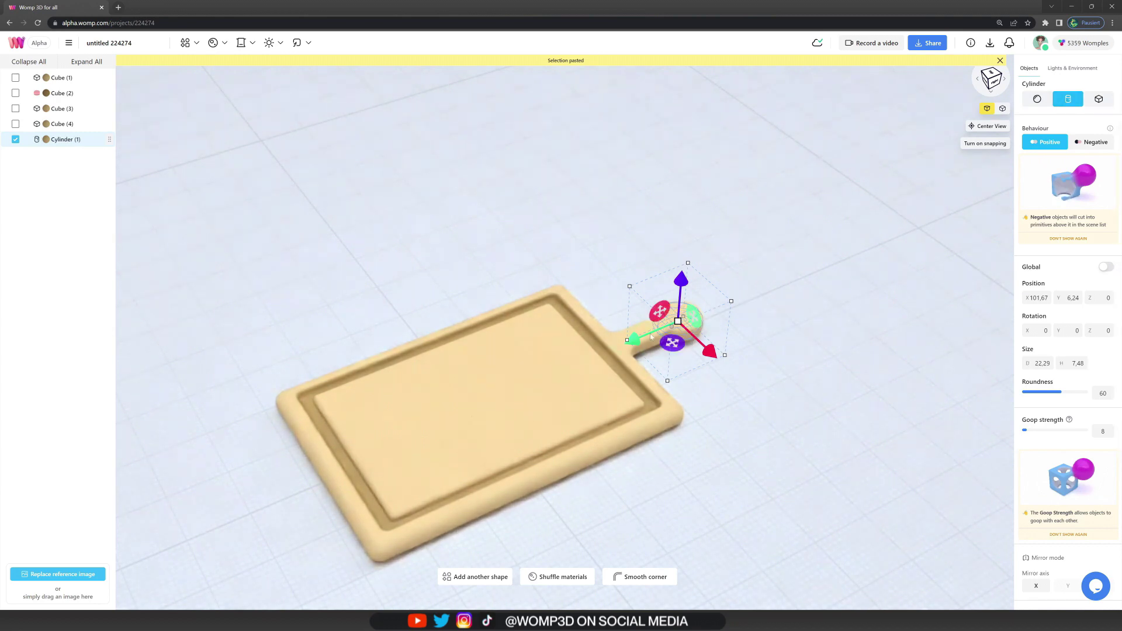
Enlarge the handle cylinder to about 32.75 diameter and 10.99 height at about X 99.62, with roundness 100.
mouse_move(633, 340)
mouse_down()
mouse_move(700, 347)
mouse_move(633, 341)
mouse_up()
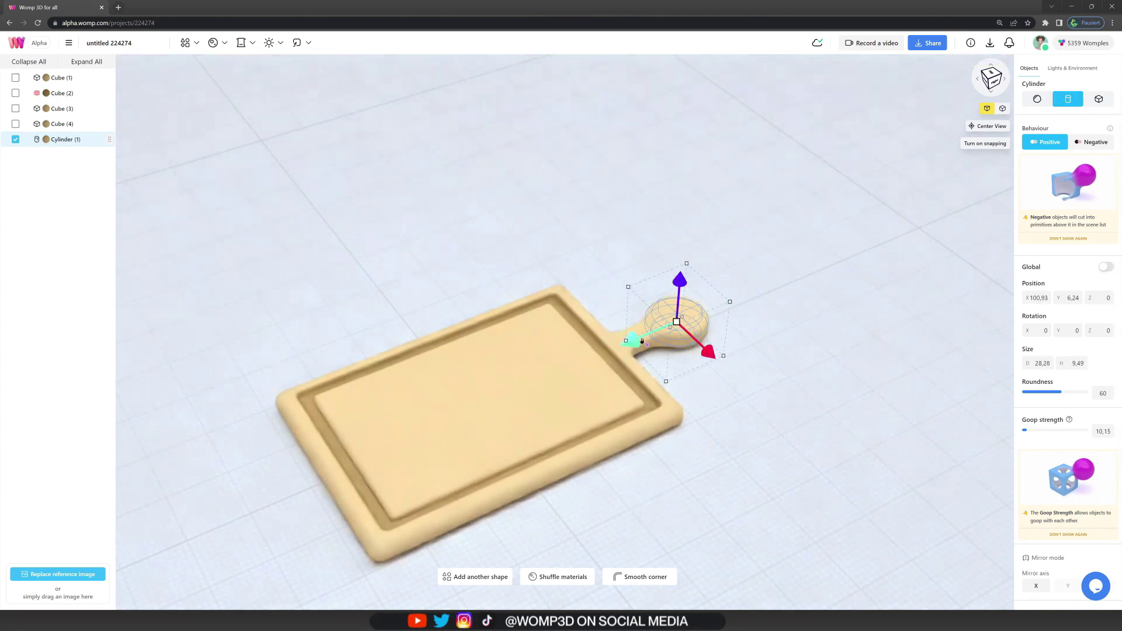
drag(1078, 396, 1121, 397)
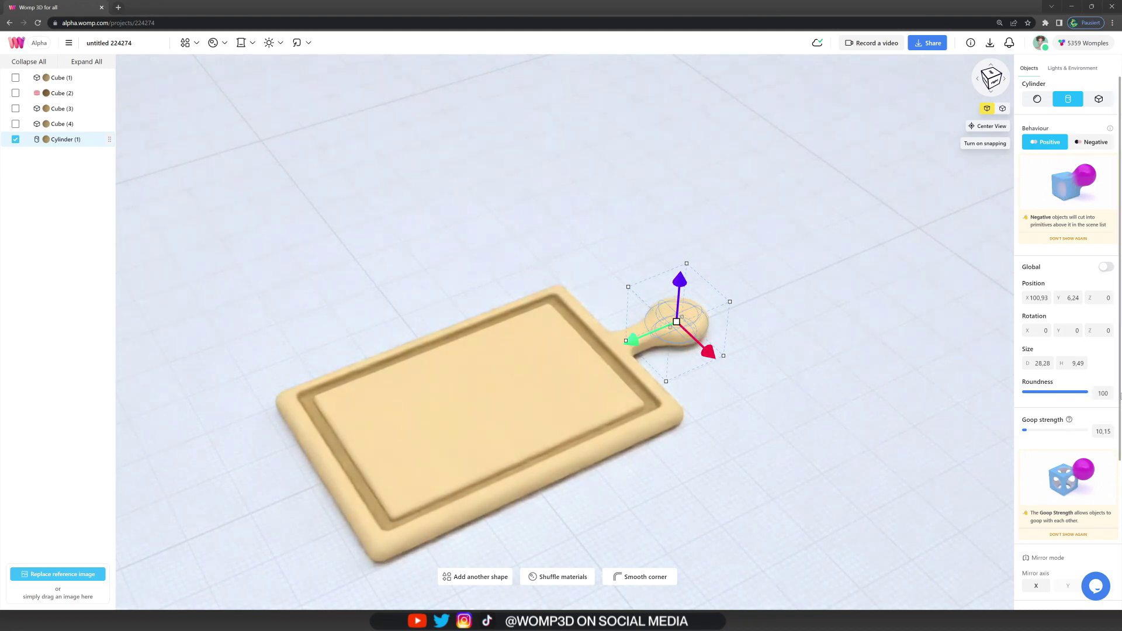
drag(629, 341, 688, 340)
Duplicate the handle cylinder, raise the copy to about Y 63.64 and reshape it to about 21.53 × 44.69 with roundness 32.
key(ctrl+v)
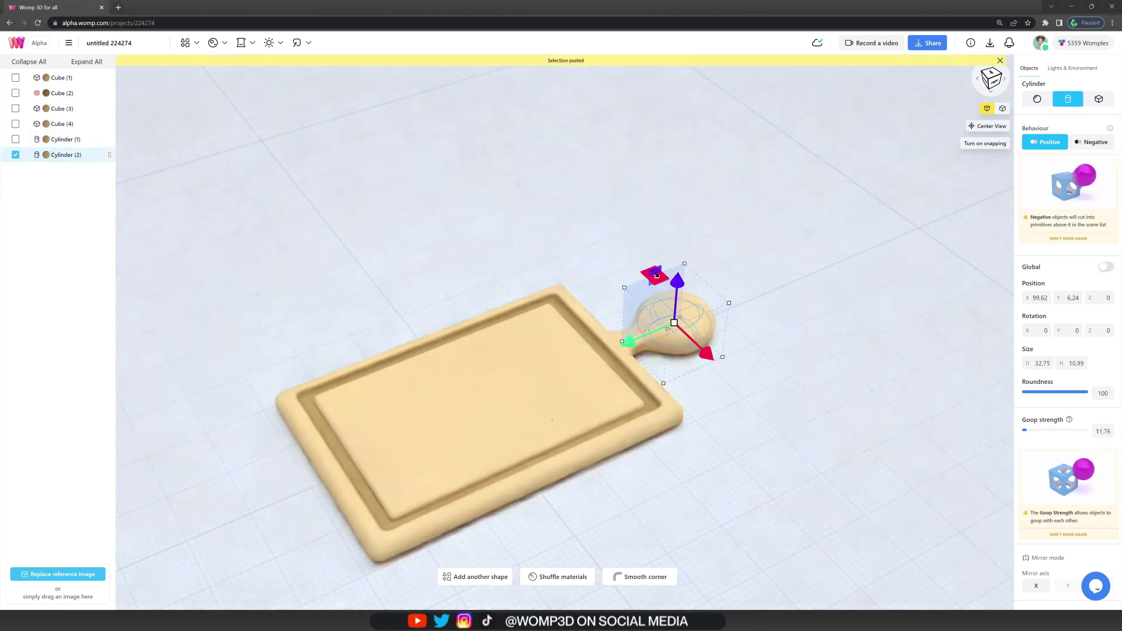
drag(677, 285, 719, 139)
drag(681, 216, 673, 229)
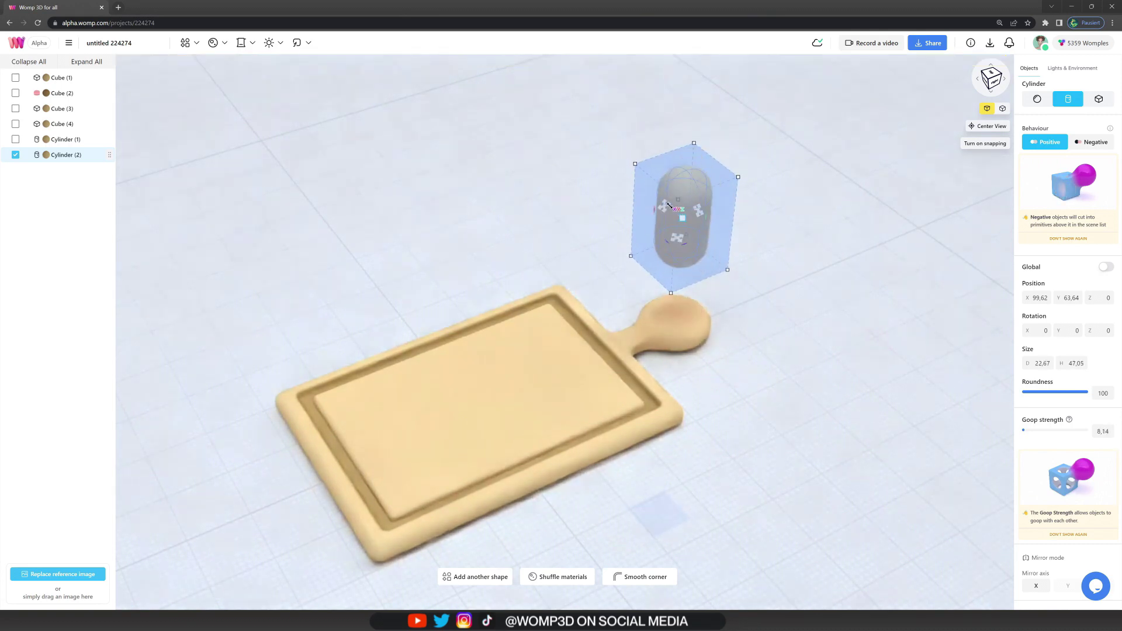
drag(1088, 393, 1044, 395)
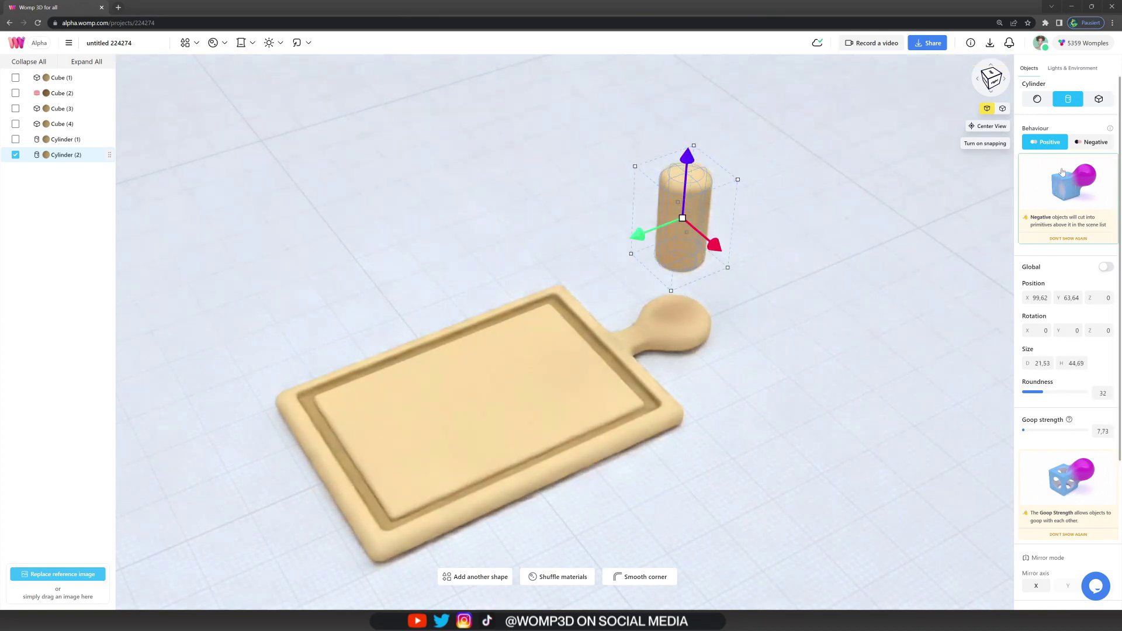
Cut the handle hole by making the tall cylinder negative at about Y 12.76, sized about 17.33 × 35.96, with wood2 material.
click(1092, 142)
drag(688, 157, 677, 260)
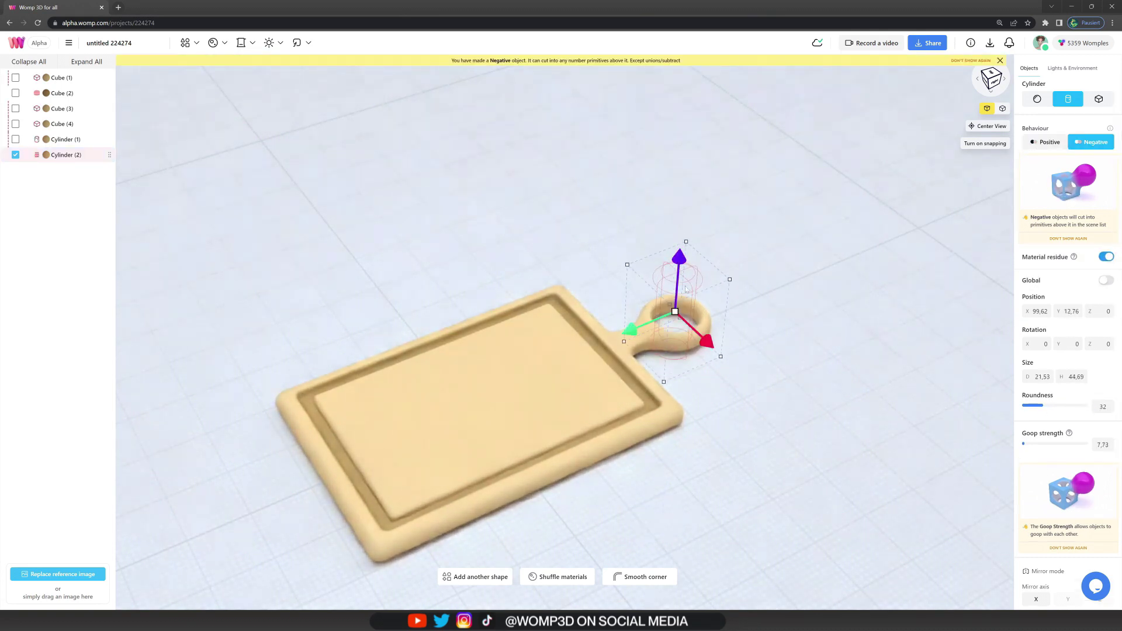
drag(674, 311, 666, 302)
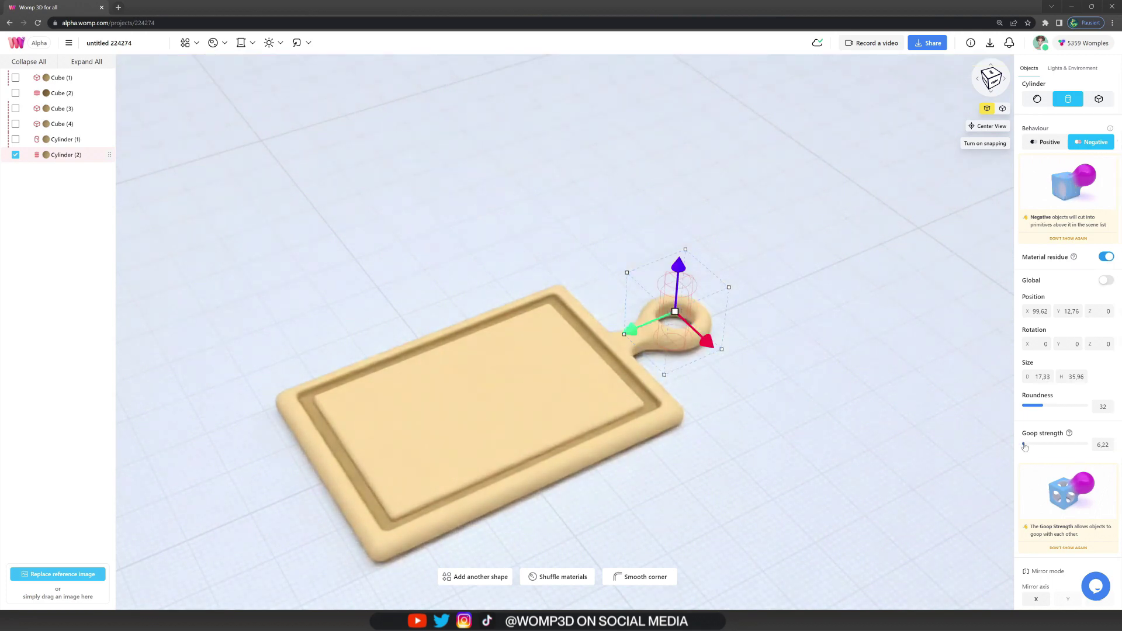
click(213, 43)
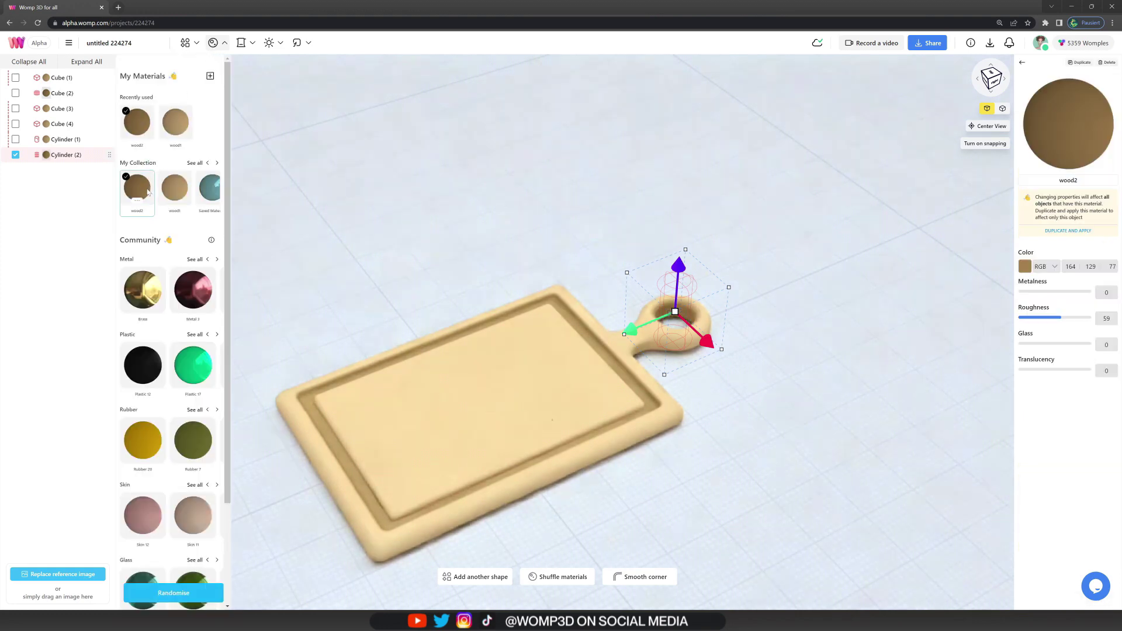
click(425, 209)
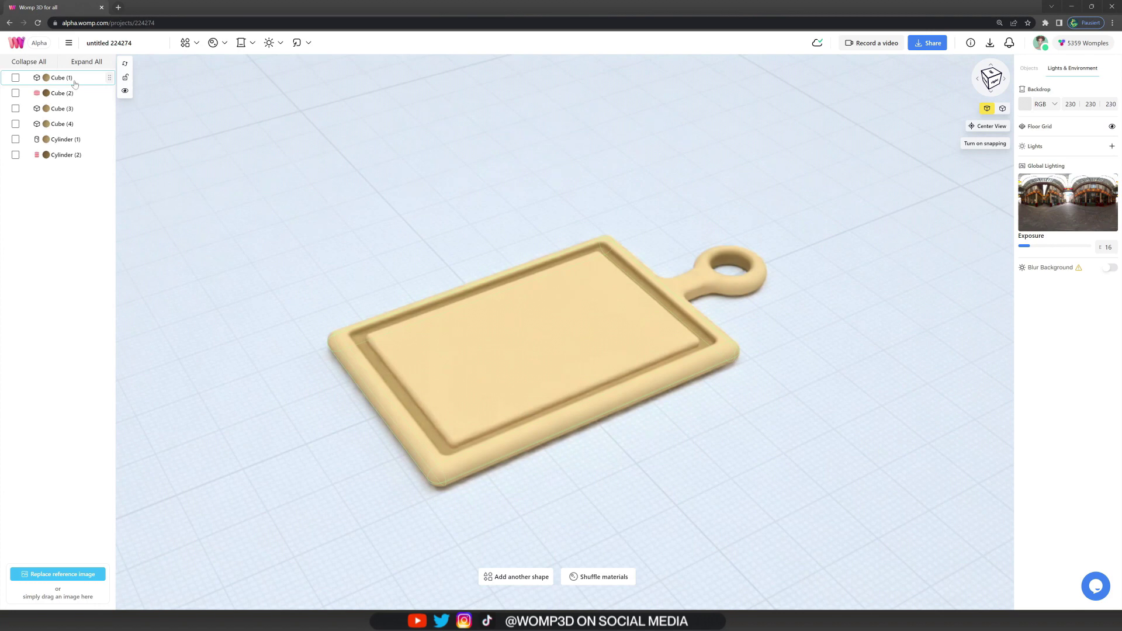
Combine all six cutting board shapes into one union.
click(75, 82)
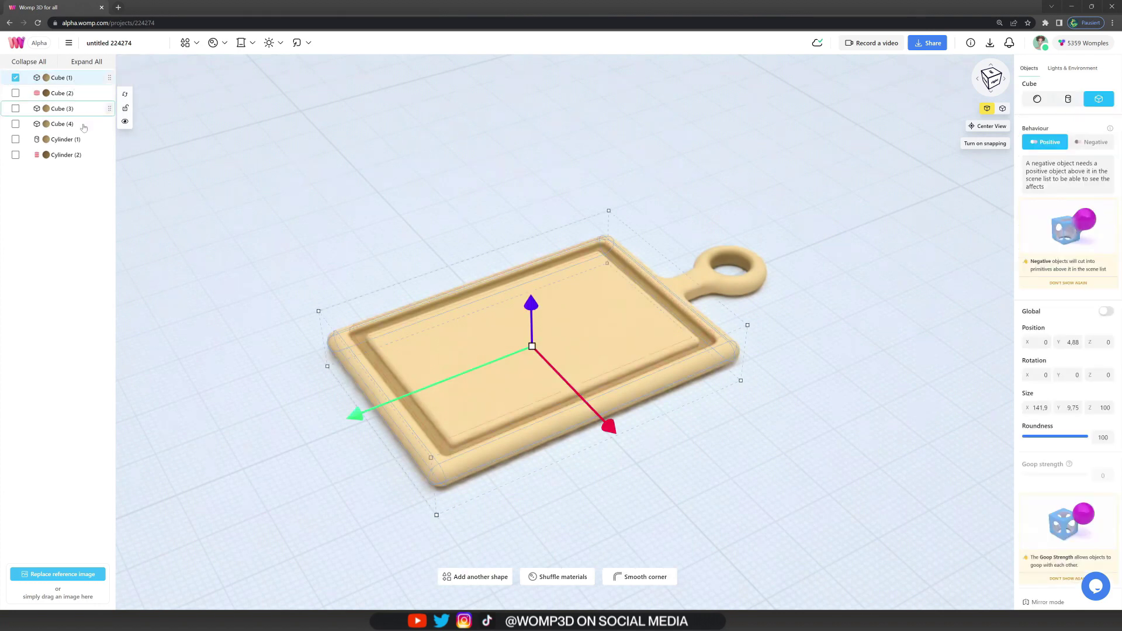
shift+click(73, 155)
click(139, 192)
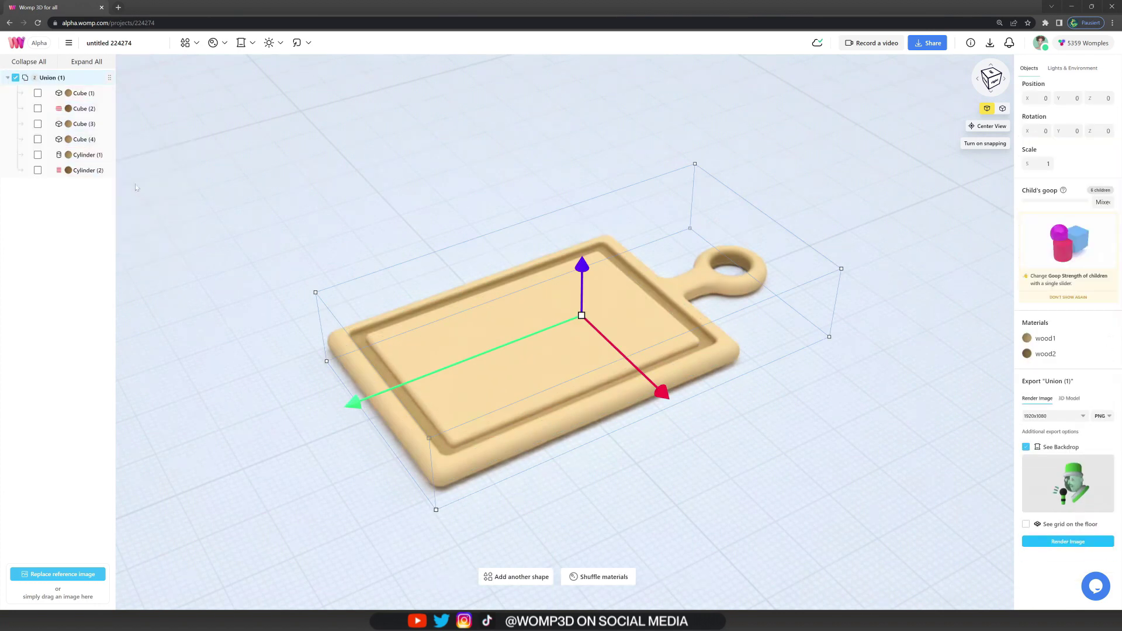
Rename the union board, then lock it and collapse its contents.
text(boar)
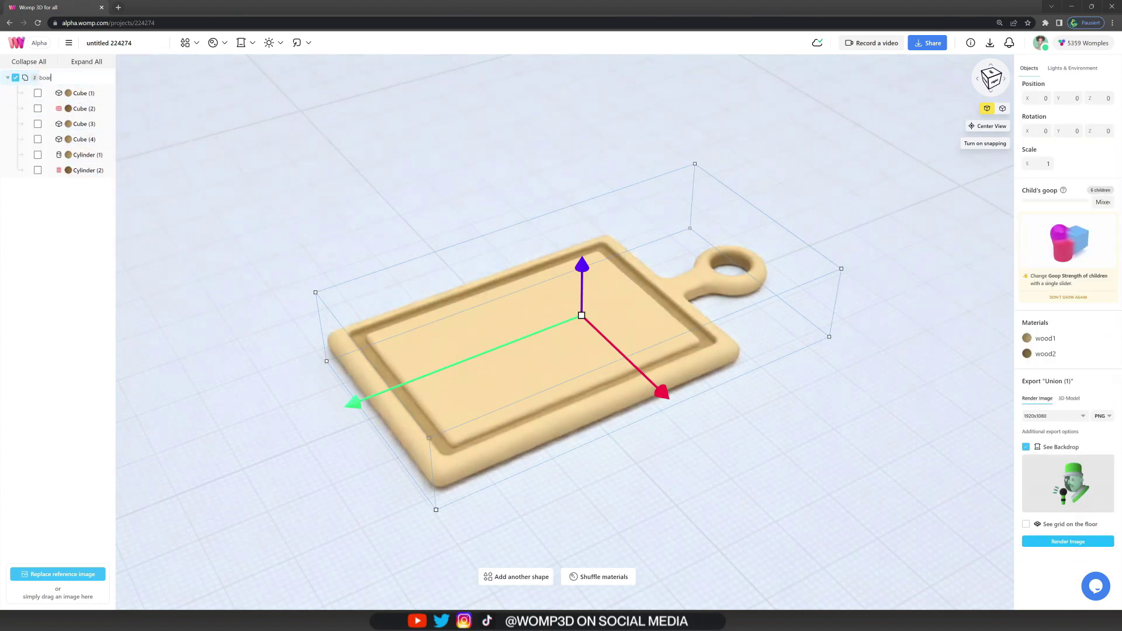
text(d)
key(Return)
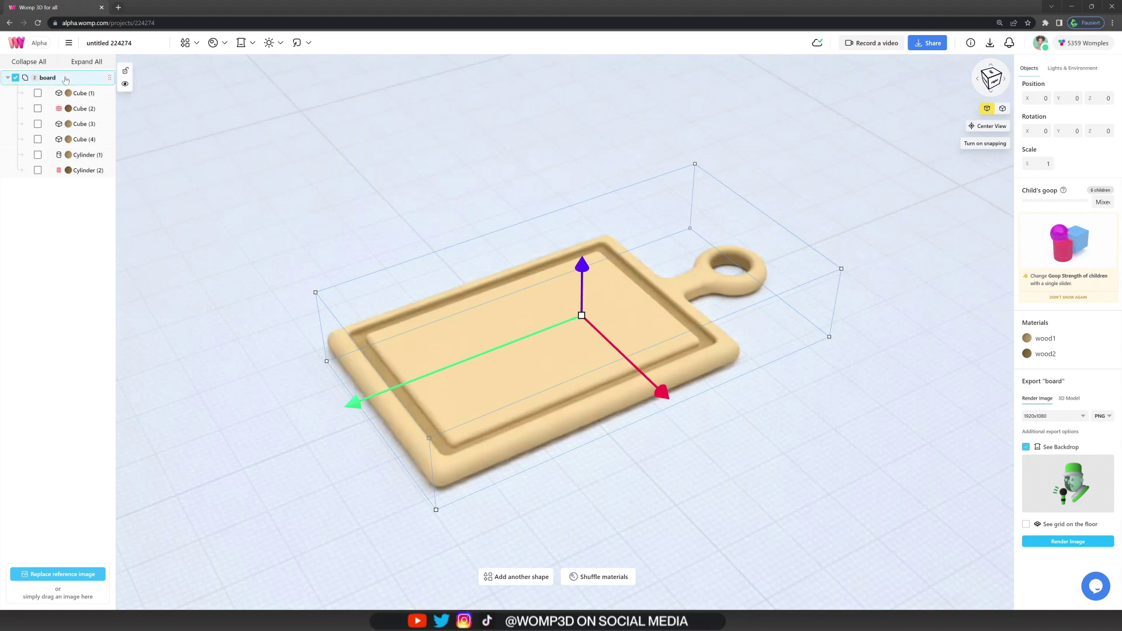
click(125, 72)
click(8, 78)
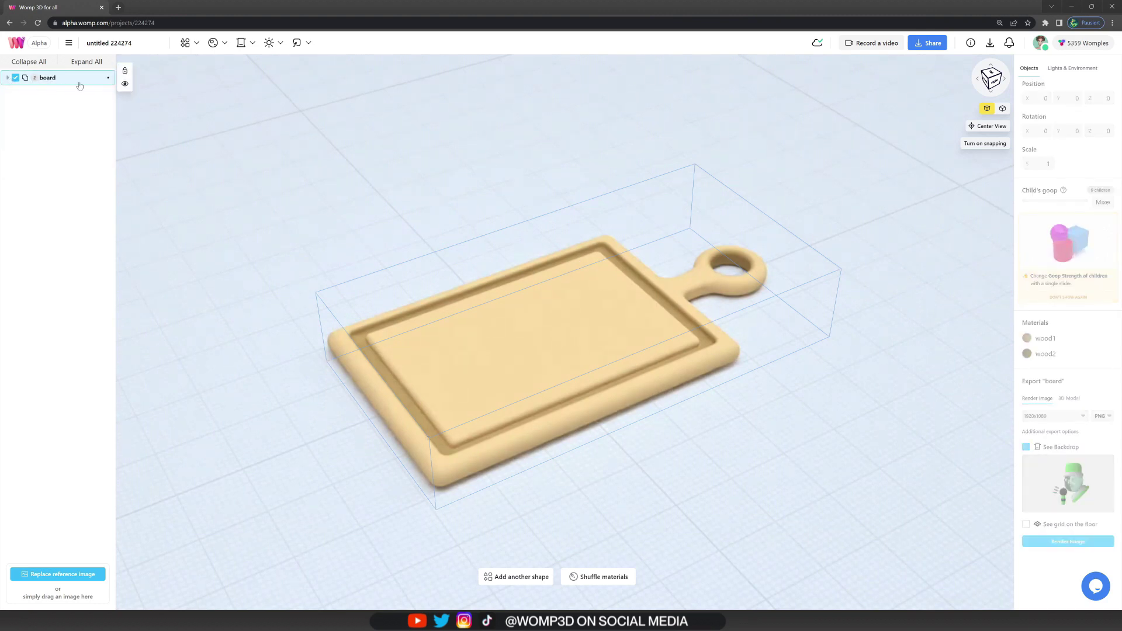
Add a two-point curve to the scene and delete its Point 2.
click(185, 47)
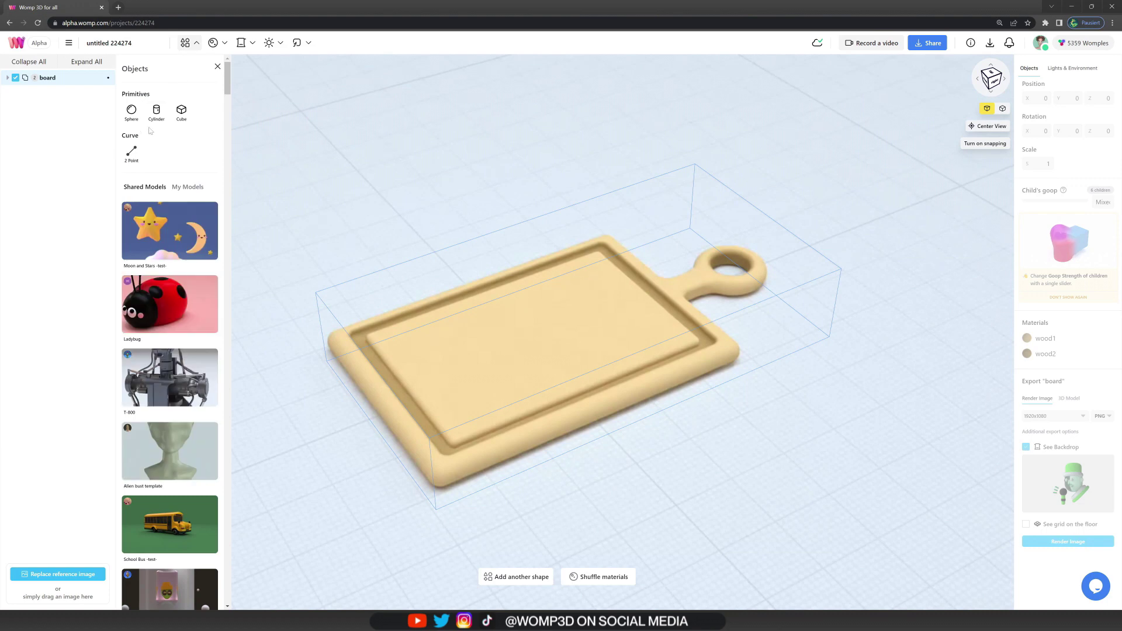
click(132, 153)
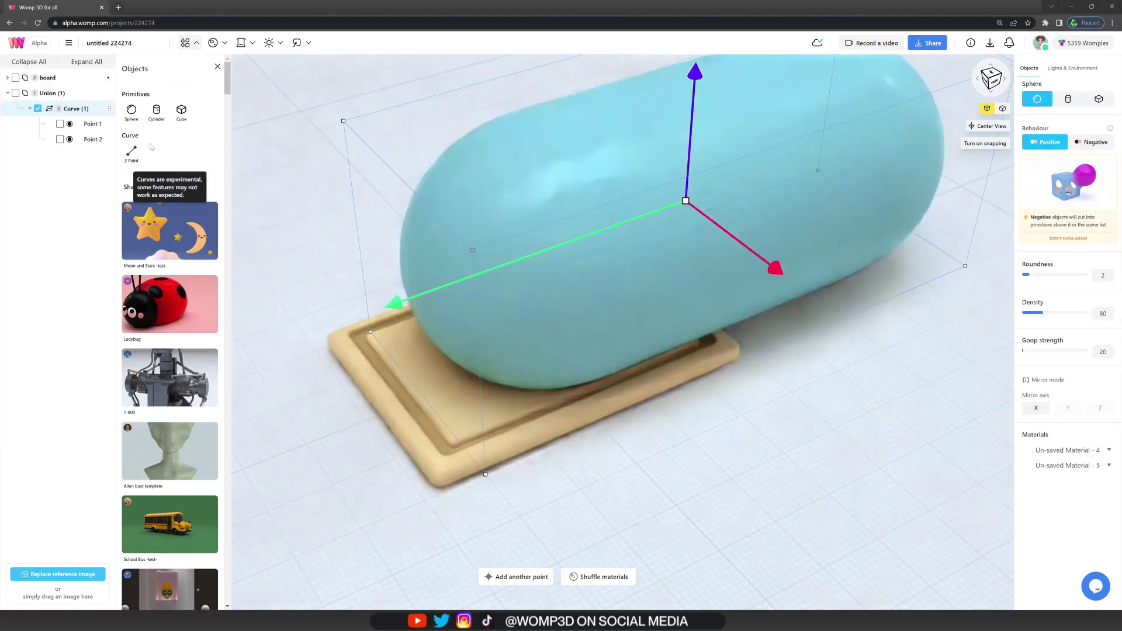
click(218, 67)
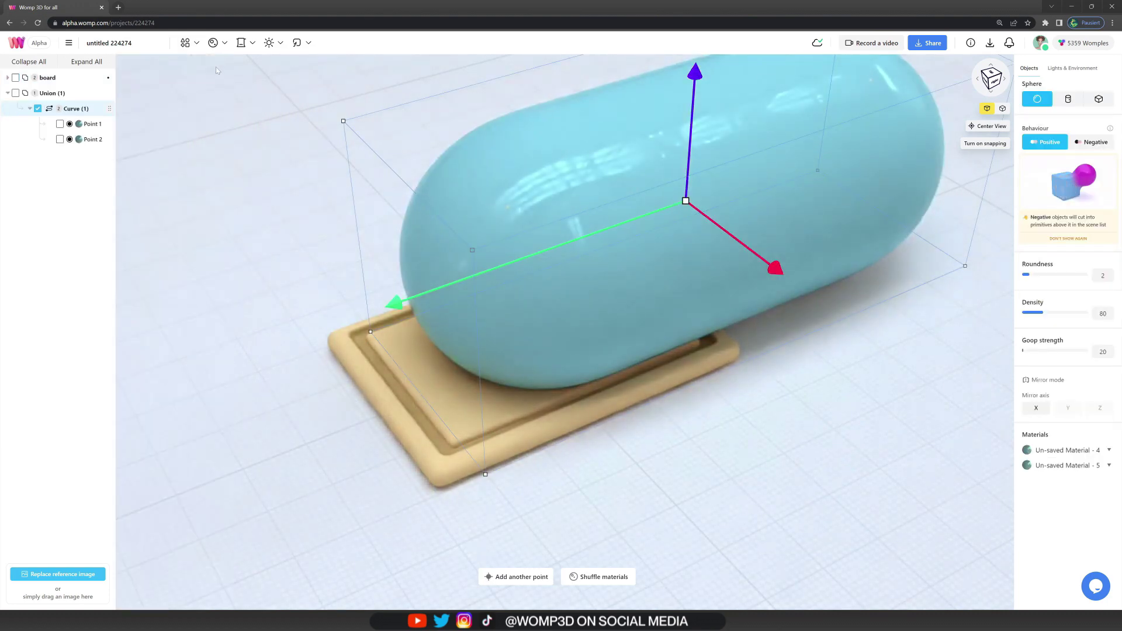
click(88, 140)
key(Delete)
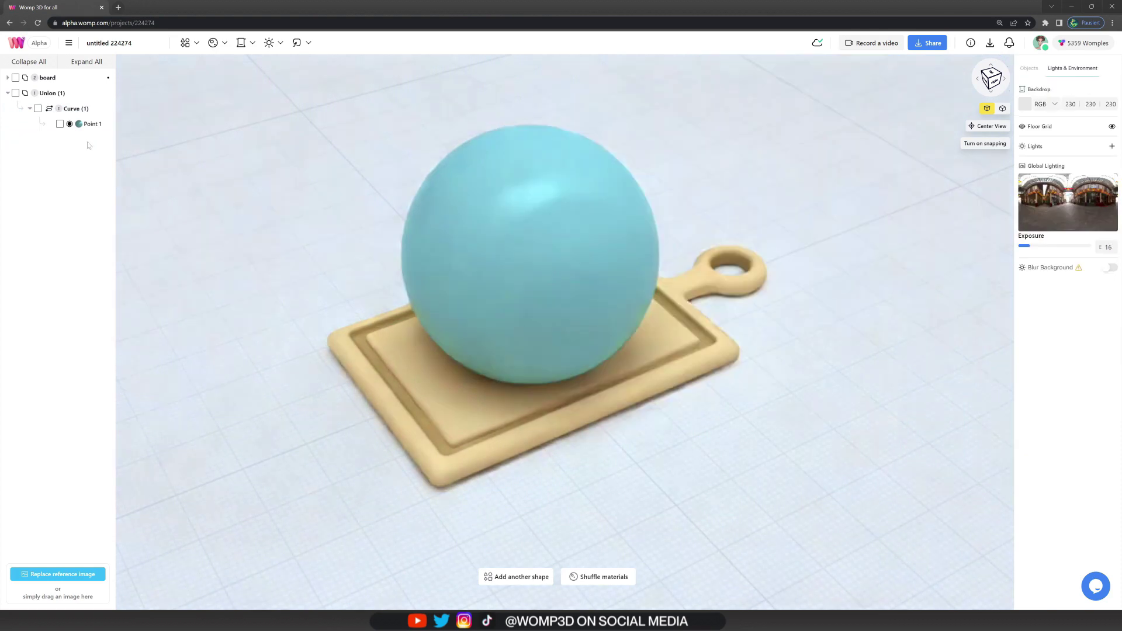
Change the curve's shape to a cylinder about 21.08 × 21.08 and rotate its Point 1 to -90 on Z.
click(72, 109)
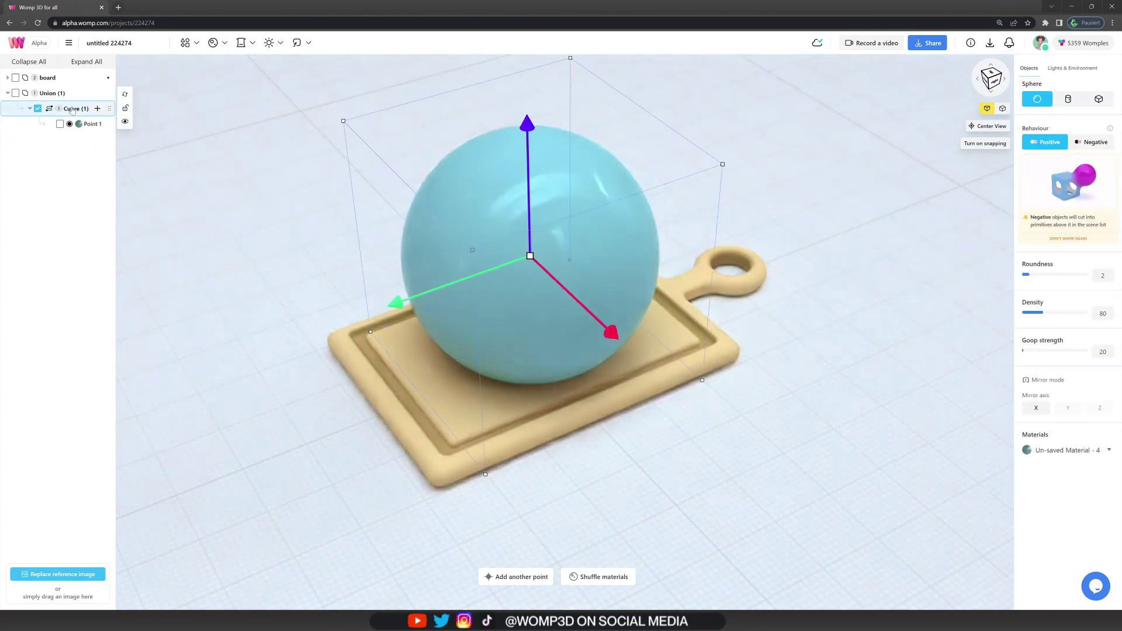
click(1064, 101)
mouse_move(526, 261)
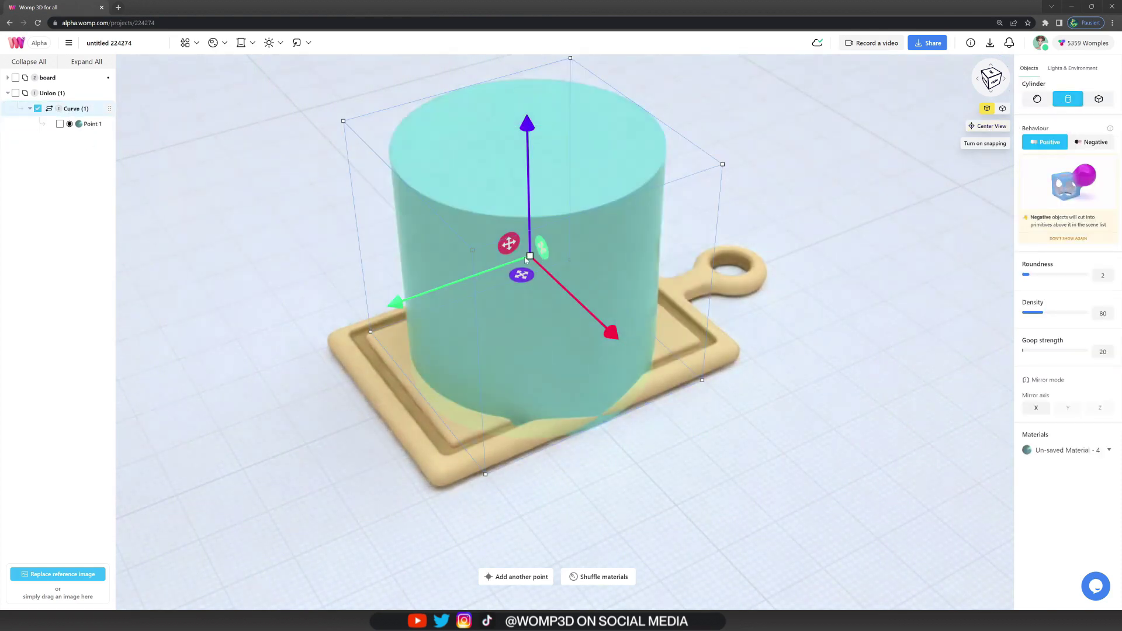
drag(525, 262, 444, 194)
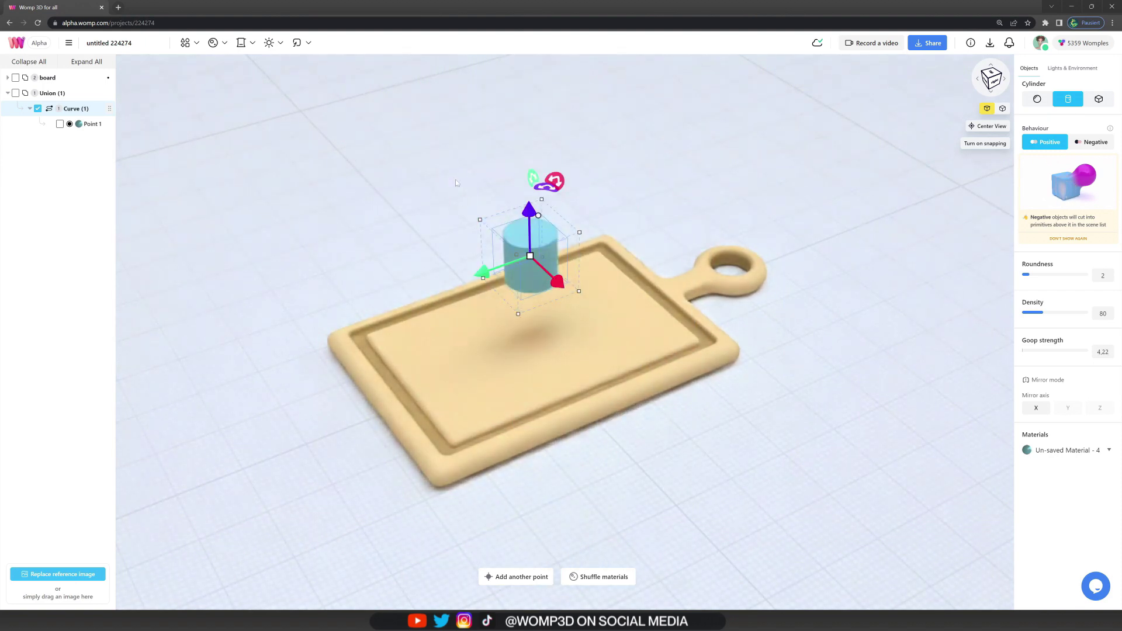
click(85, 126)
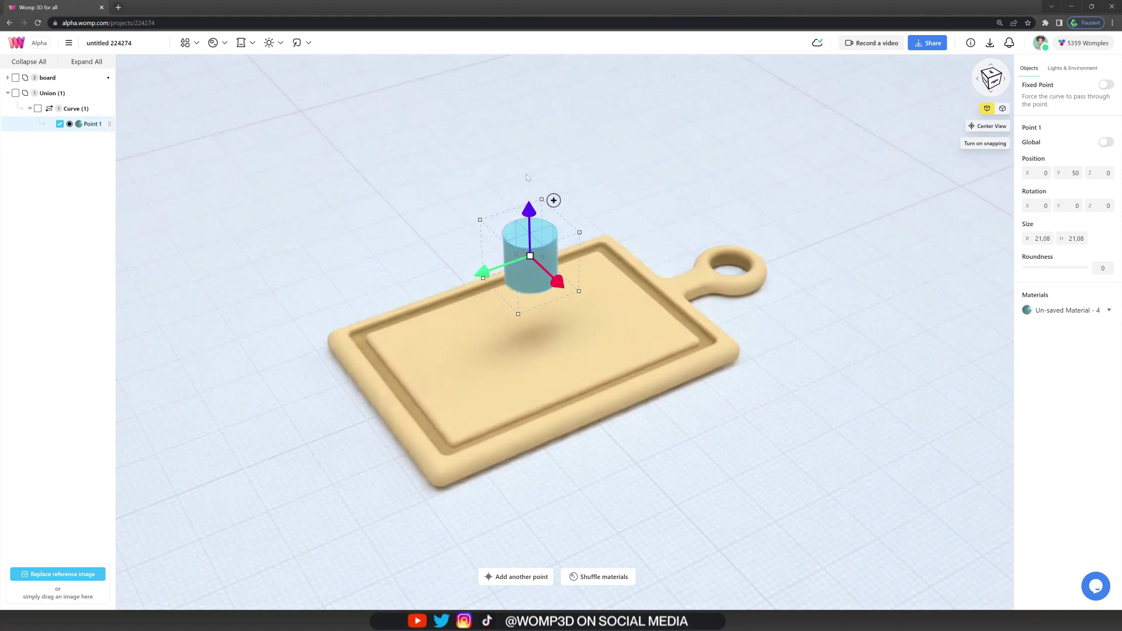
drag(554, 178, 630, 264)
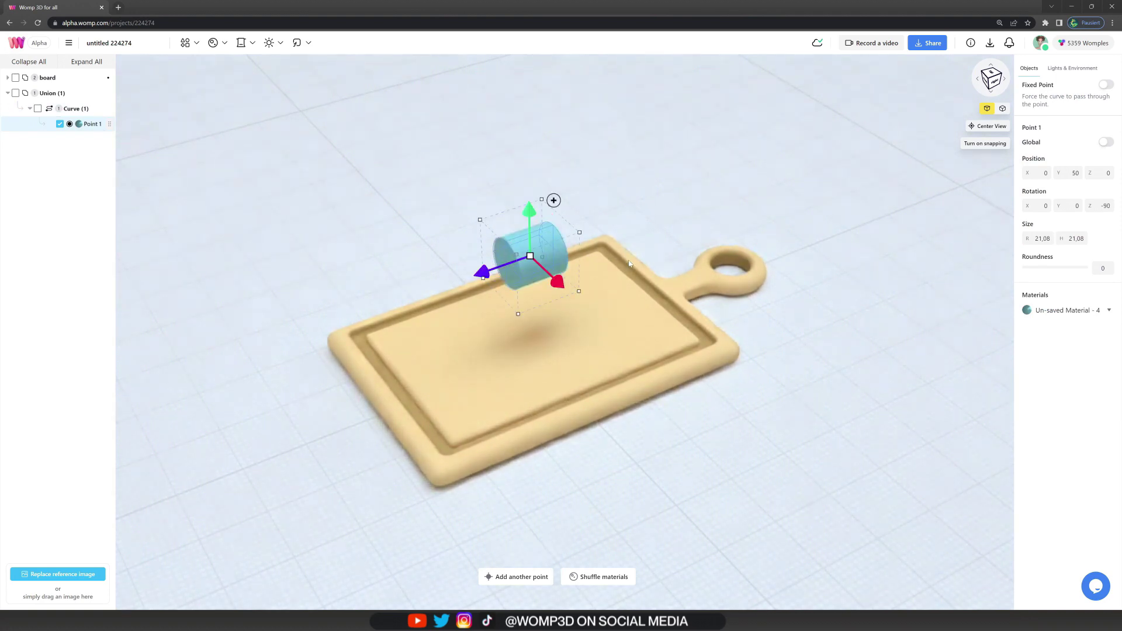
Colour Point 1 orange with RGB 231, 138, 61 and material roughness 30, and set its roundness to 70.
click(1063, 311)
click(1027, 345)
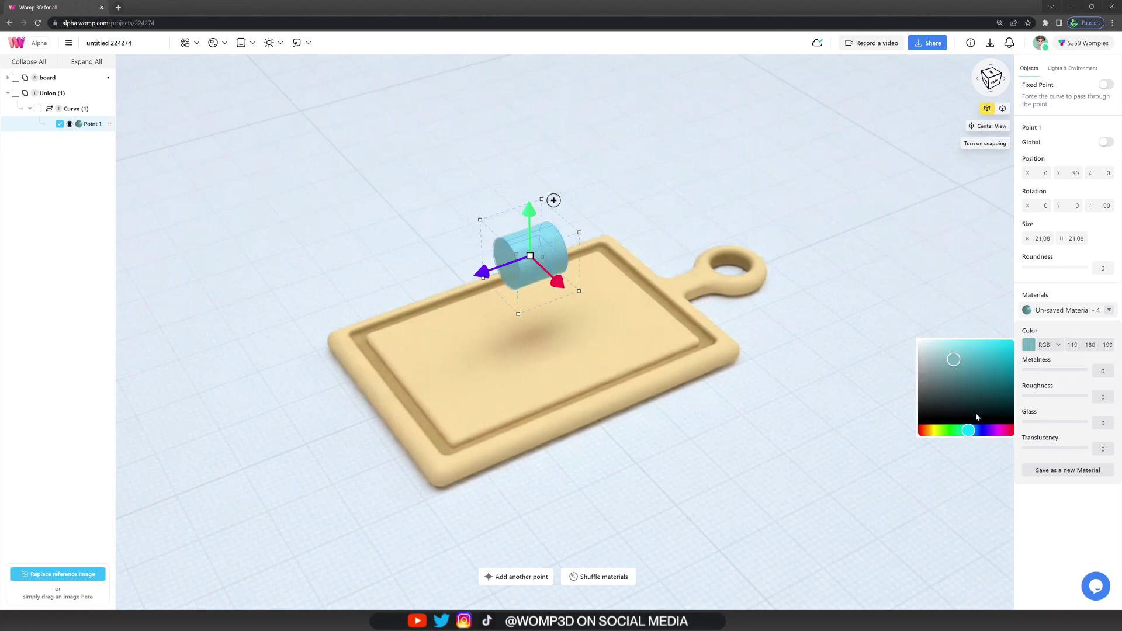
drag(968, 431, 929, 431)
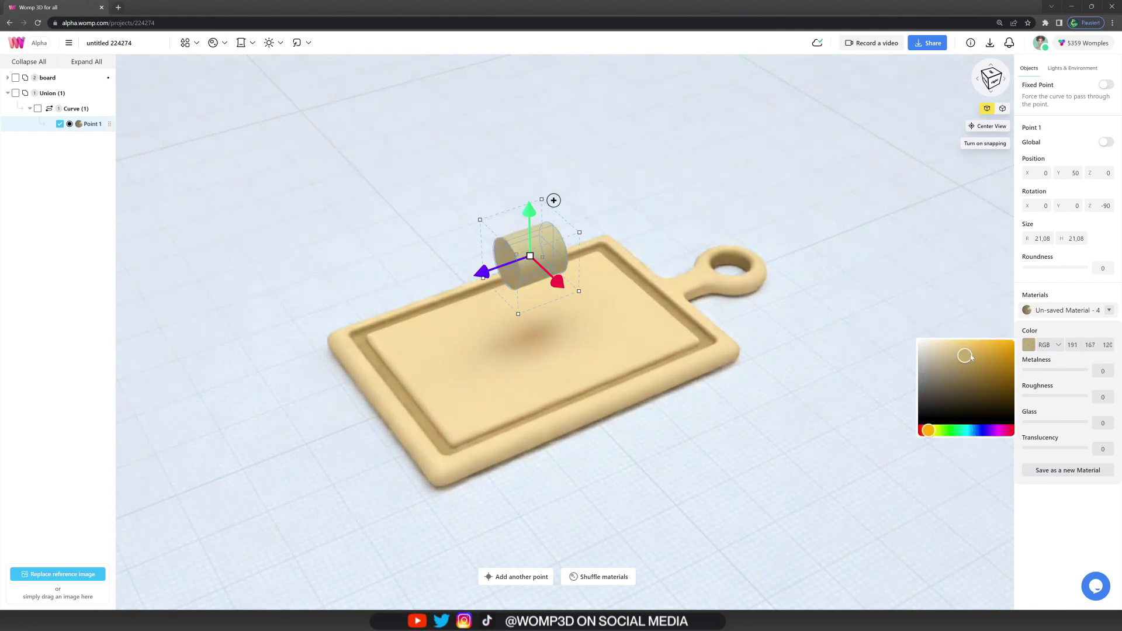
click(987, 349)
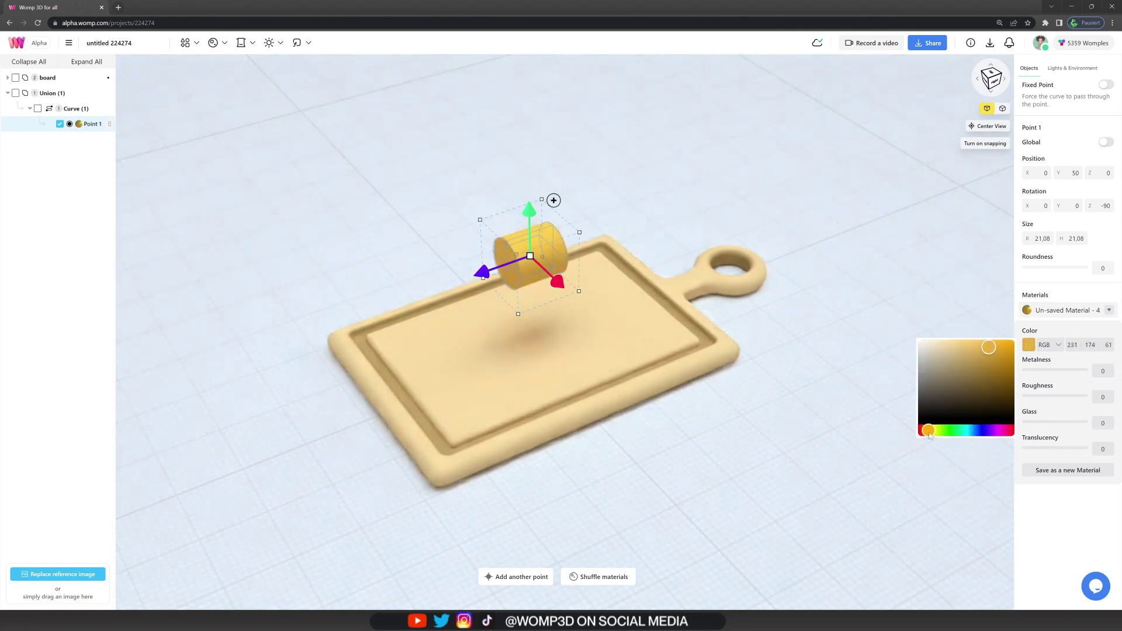
drag(929, 431, 927, 431)
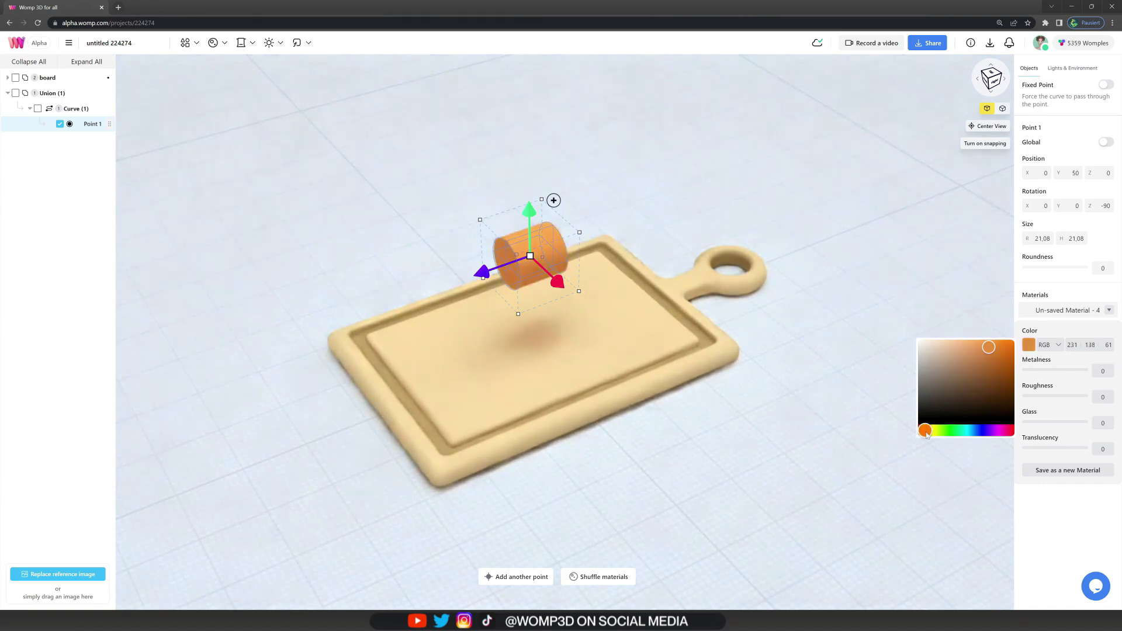
drag(1035, 400, 1043, 398)
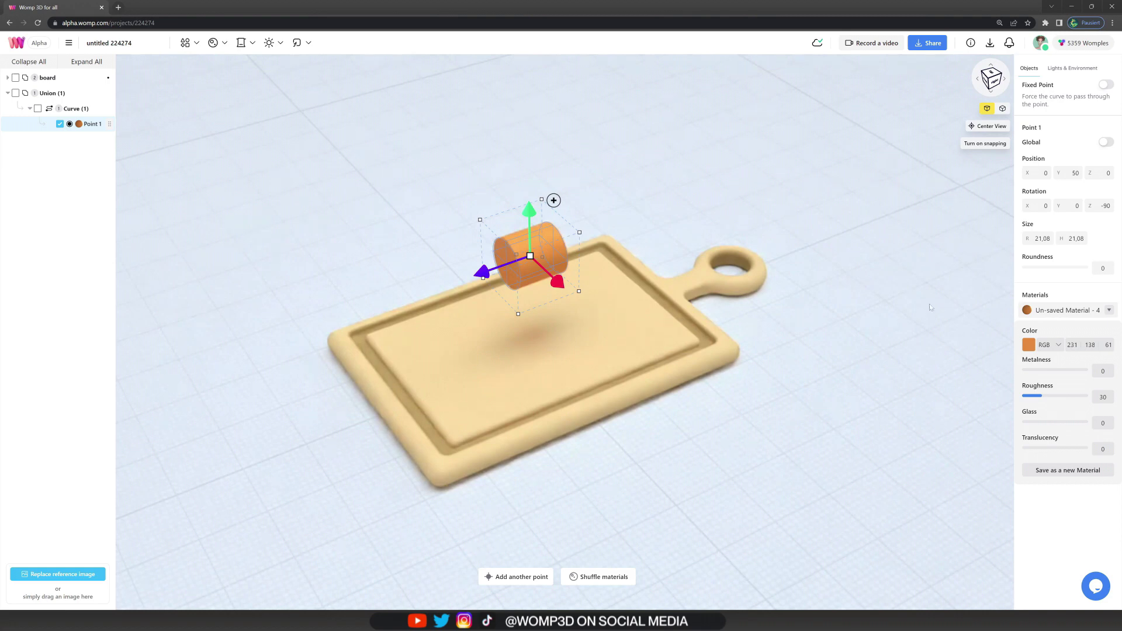
drag(1038, 269, 1056, 268)
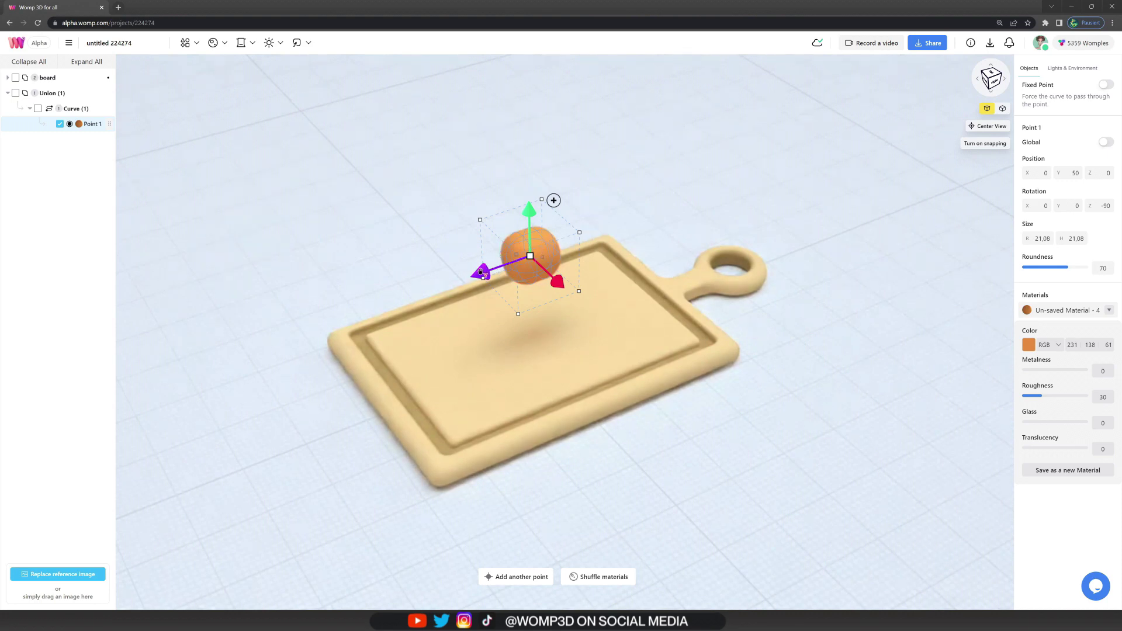
Duplicate Point 1 along the board to about X -54.9 and shrink the copy to about 9.66 × 13.73.
alt+drag(480, 272, 358, 318)
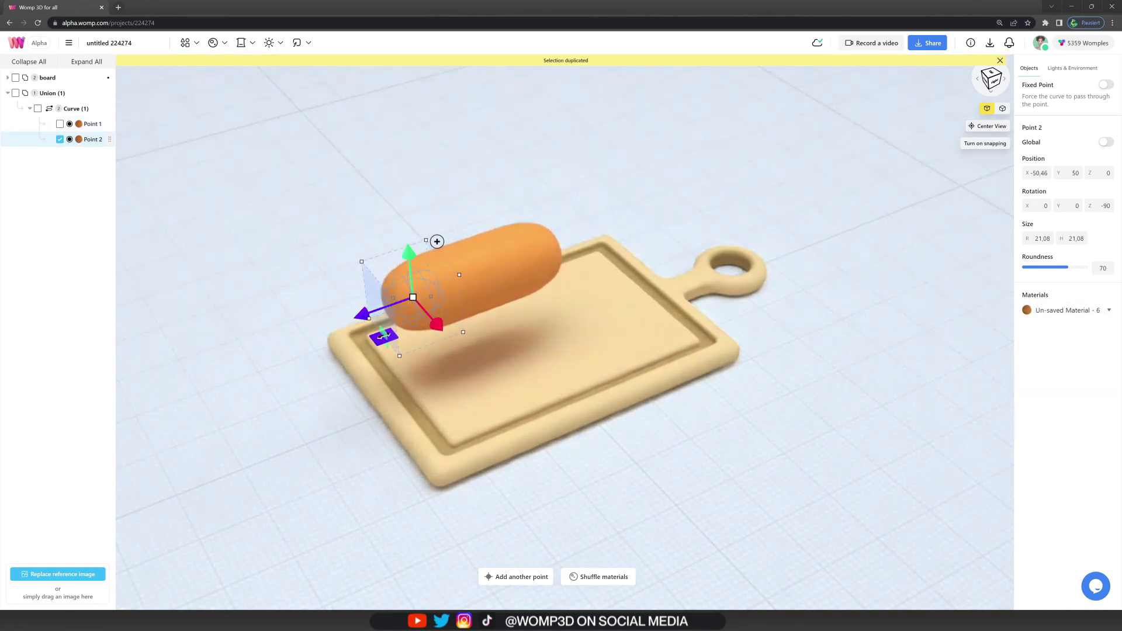
drag(363, 315, 353, 318)
drag(351, 266, 374, 286)
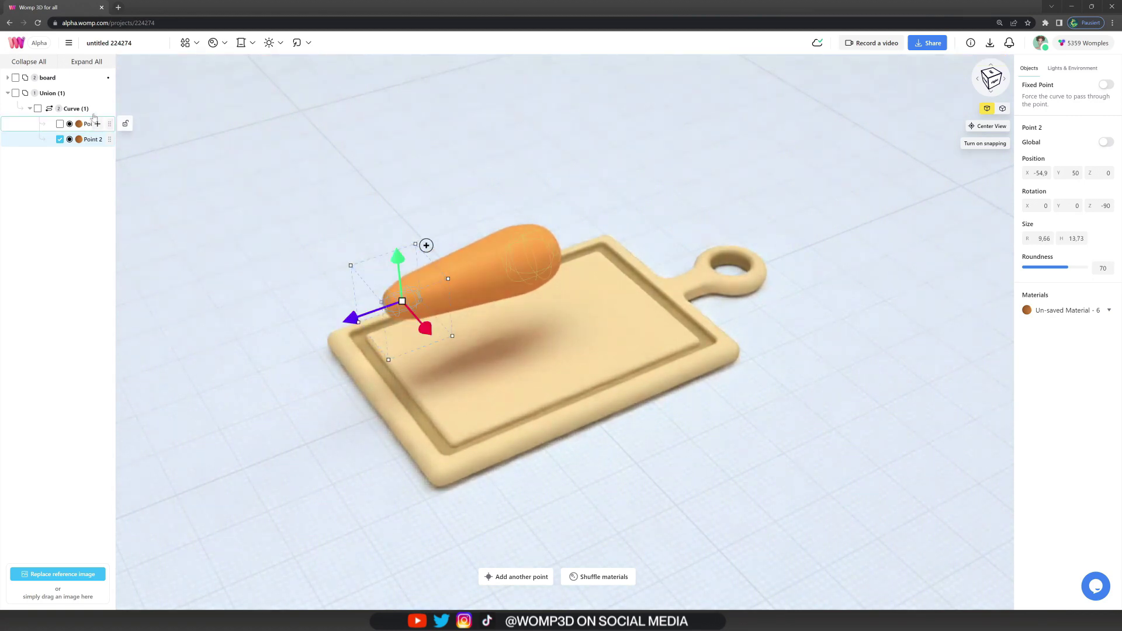
Set the carrot curve's goop strength to 5 and its density to 250.
click(72, 110)
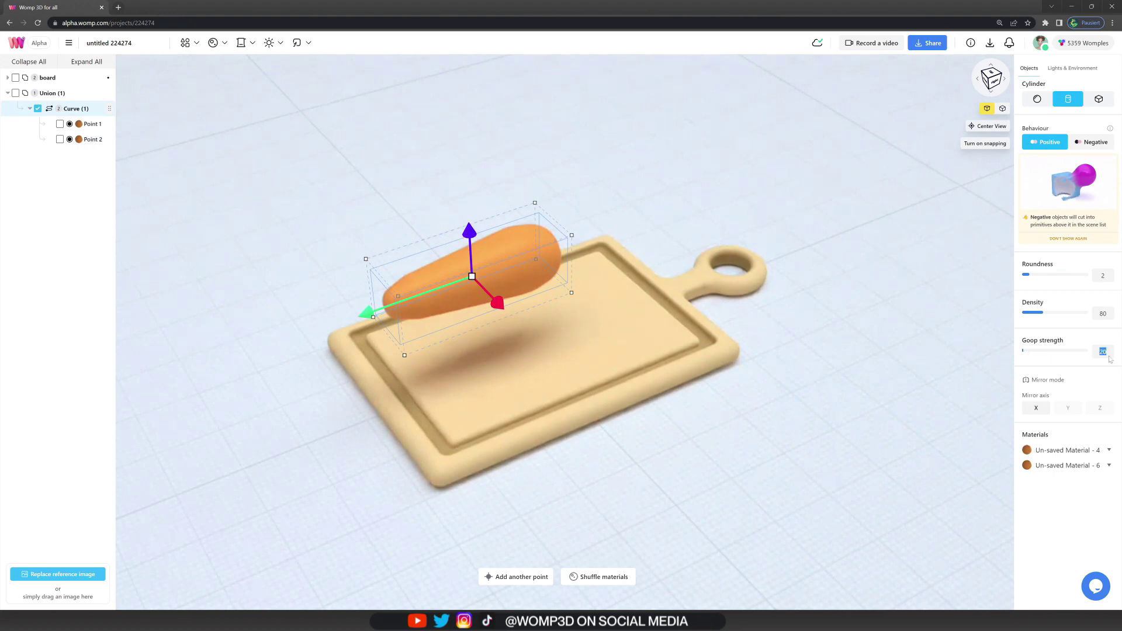
key(Return)
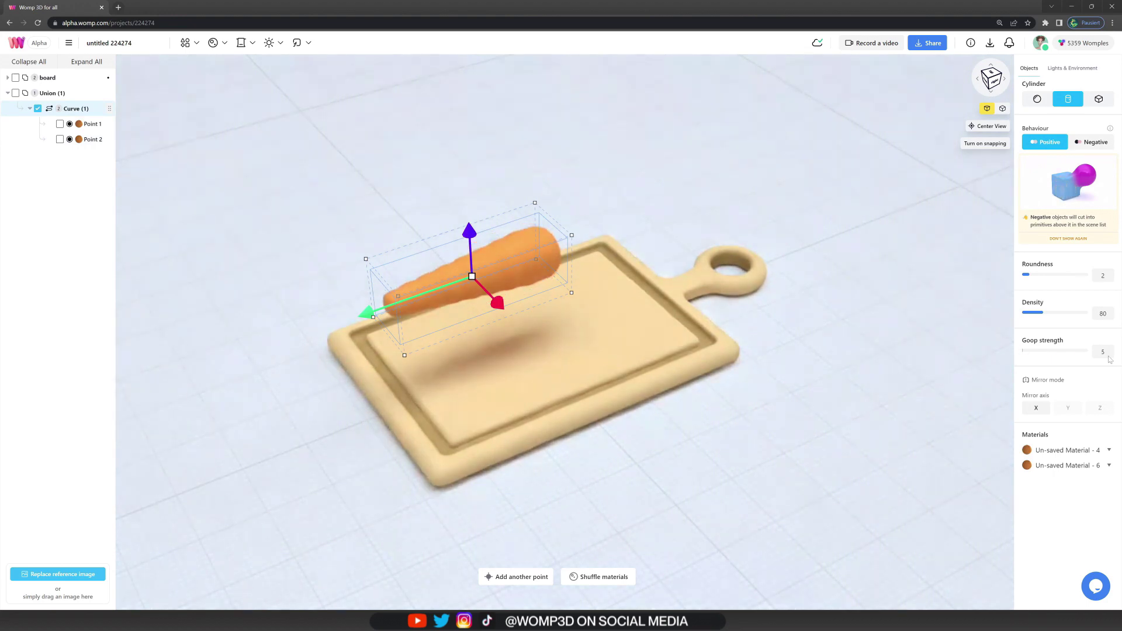
drag(1063, 315, 1091, 314)
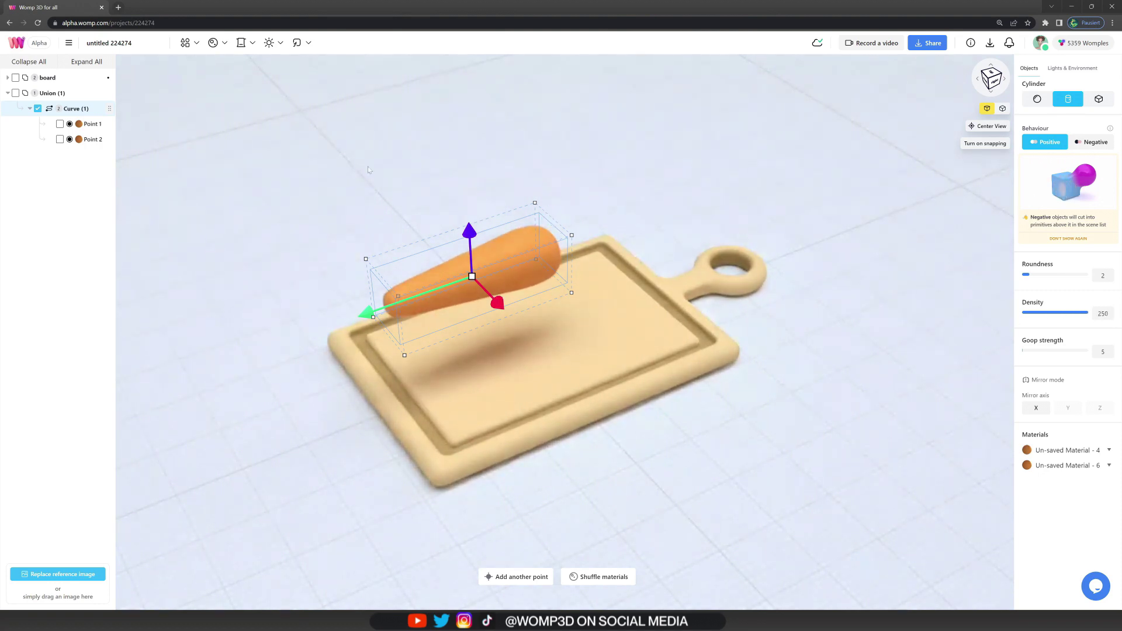
click(88, 125)
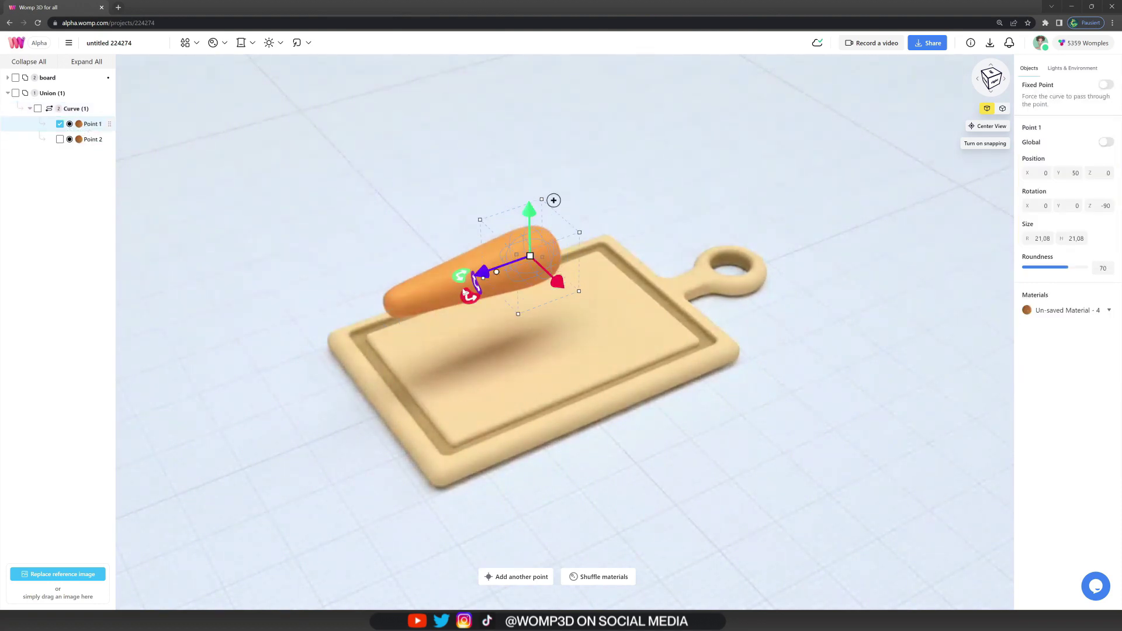
click(97, 139)
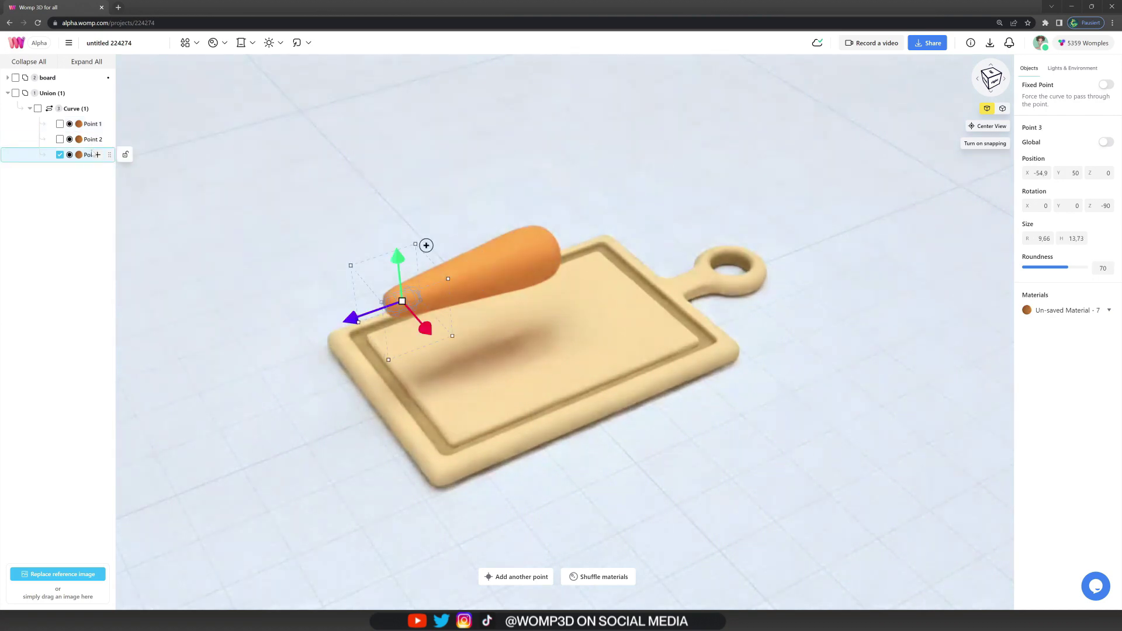
key(Delete)
Taper the carrot's tip to about 3.1 × 7.24 and lower the carrot onto the board at about Y 20.09.
click(91, 139)
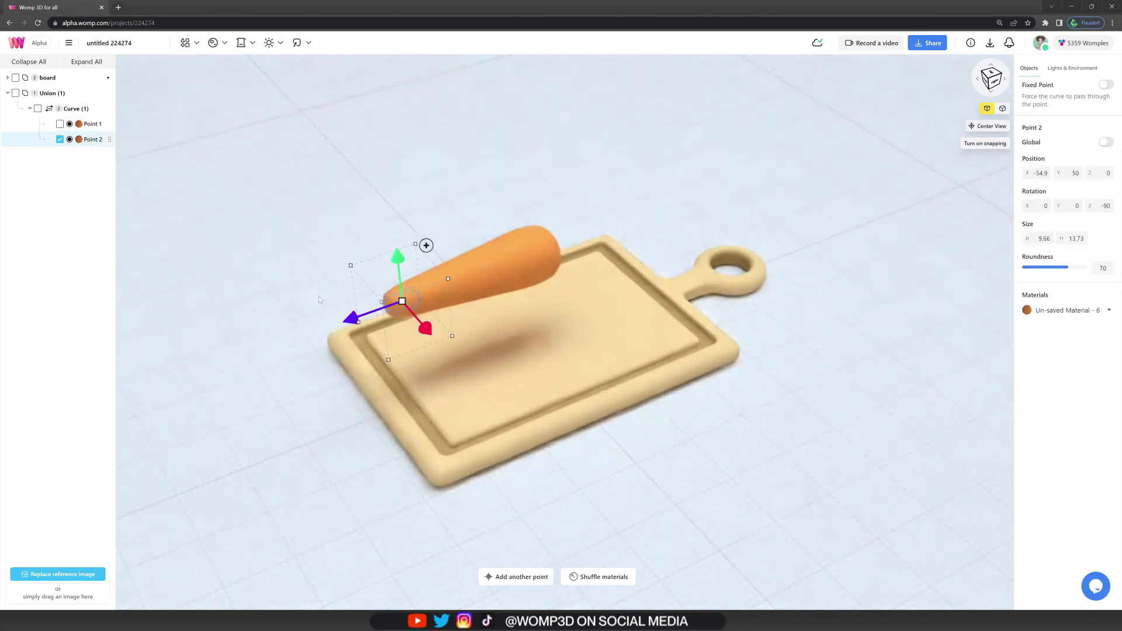
drag(400, 301, 368, 278)
drag(350, 317, 357, 295)
click(460, 181)
drag(460, 181, 487, 179)
drag(660, 225, 591, 229)
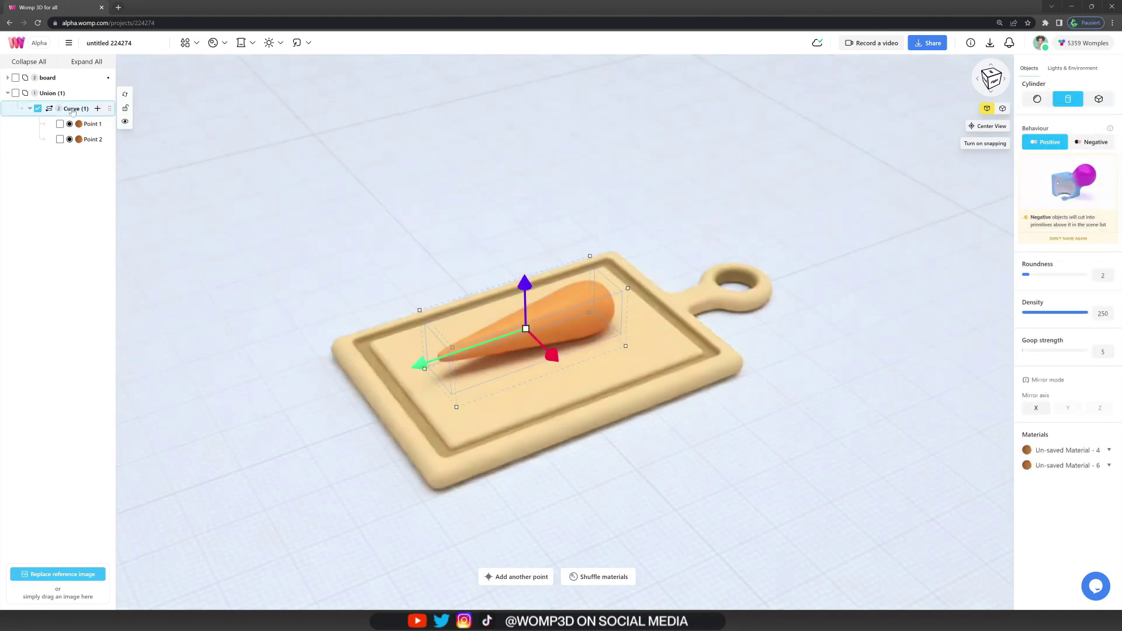
Duplicate the carrot curve and delete Point 2 from the copy.
key(ctrl+v)
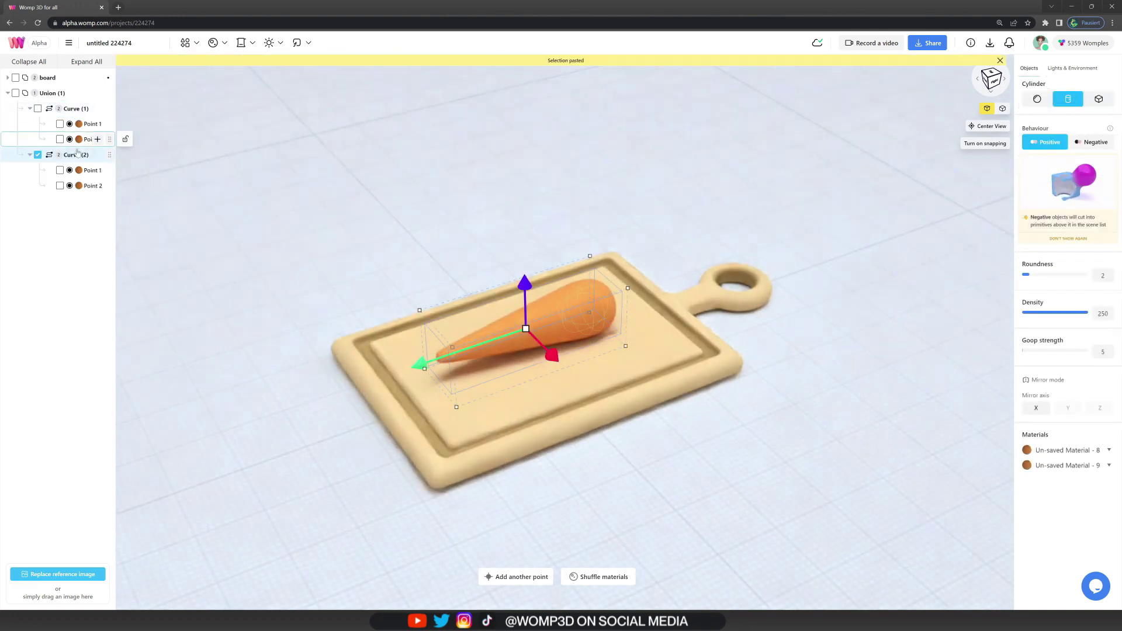
click(87, 186)
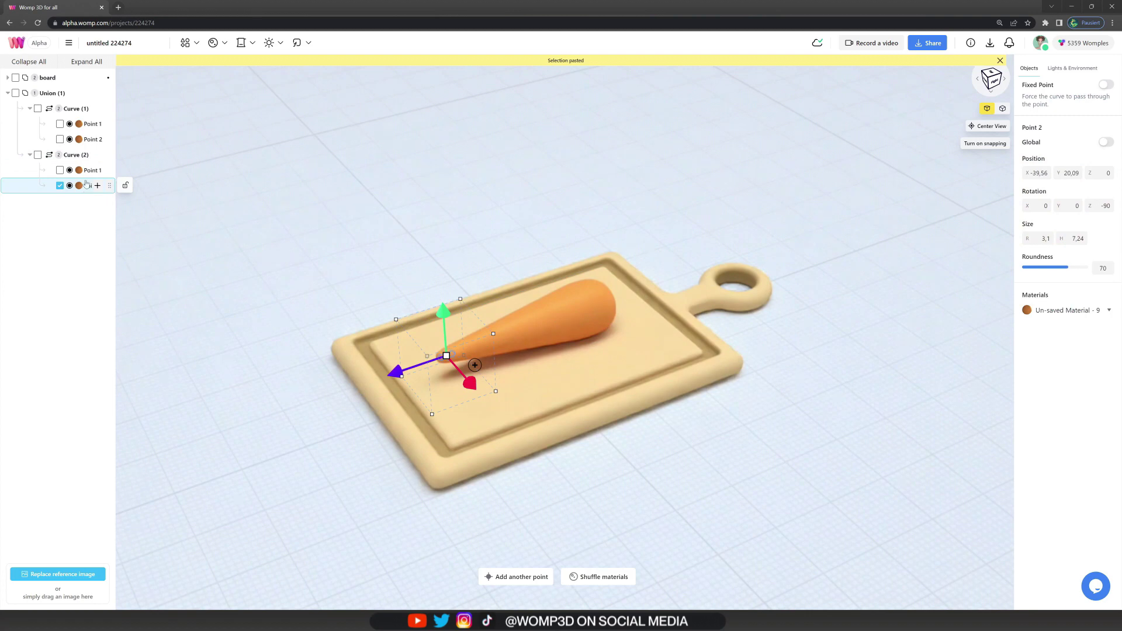
click(88, 172)
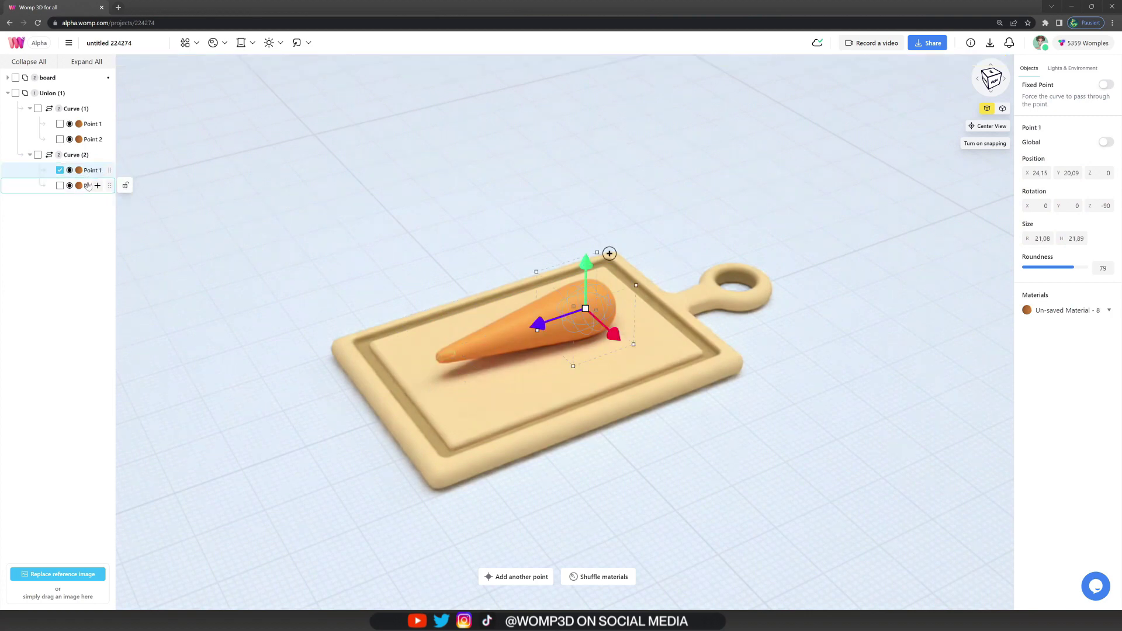
click(88, 187)
key(Delete)
Move the copied curve's Point 1 to about X 49.45 and colour it green with RGB 52, 191, 82 and material roughness 69.
click(88, 171)
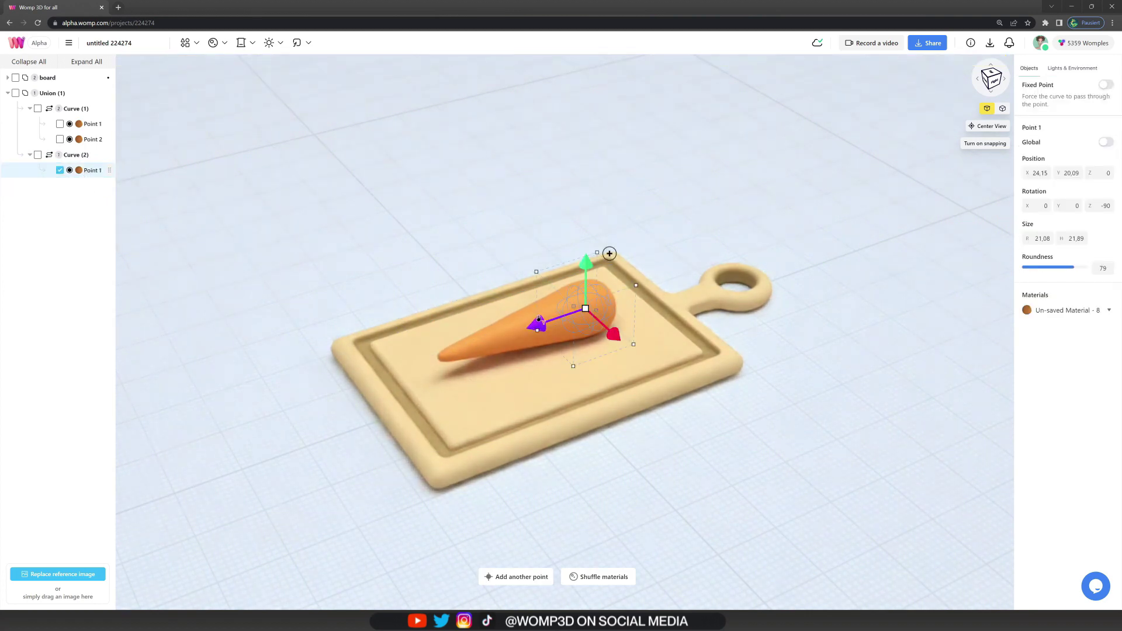
drag(539, 324, 590, 308)
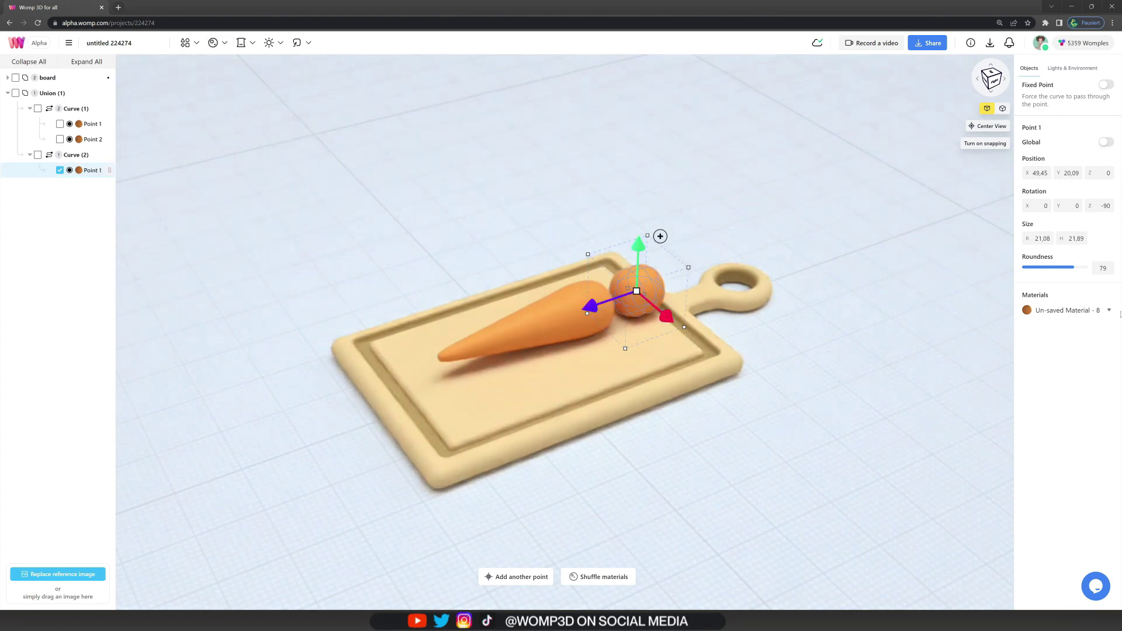
click(1069, 310)
click(1029, 346)
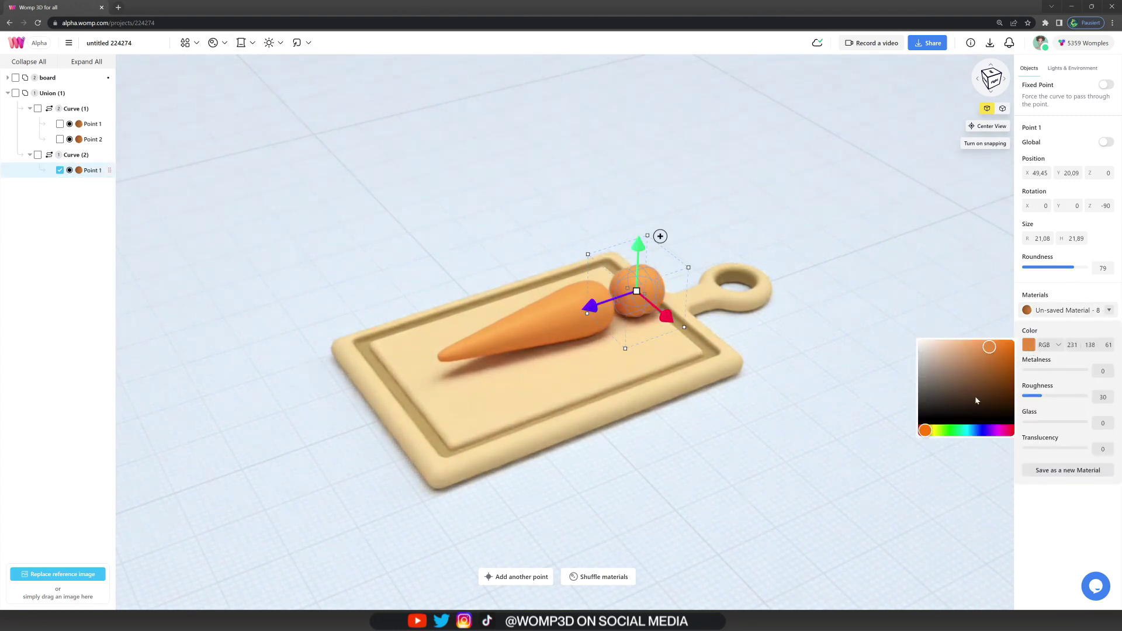
drag(928, 433, 957, 435)
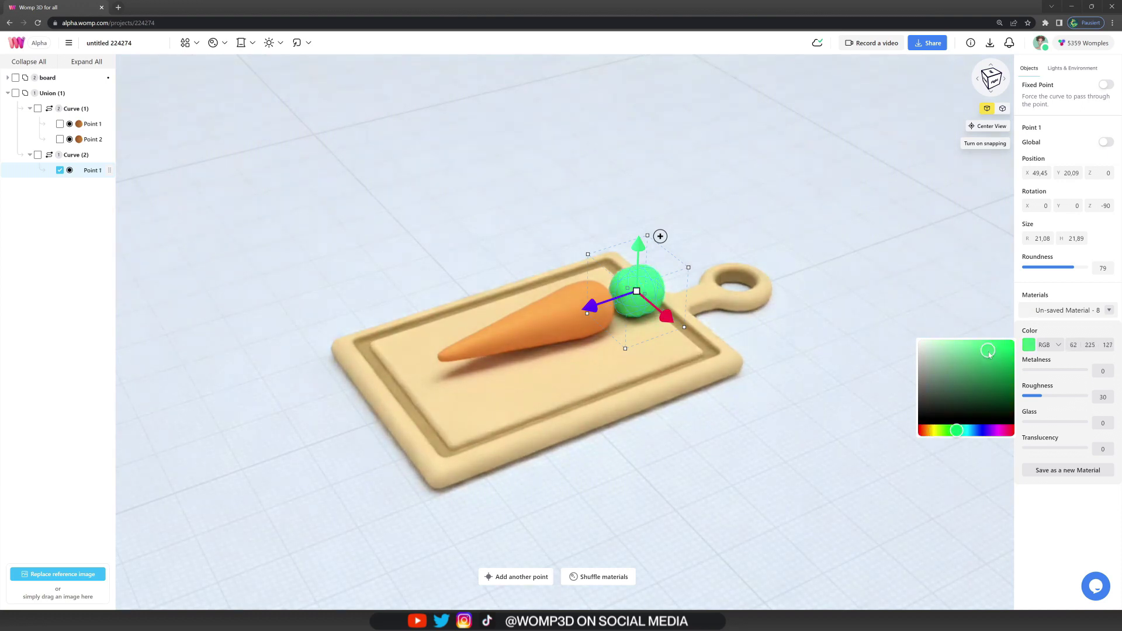
drag(989, 355, 991, 364)
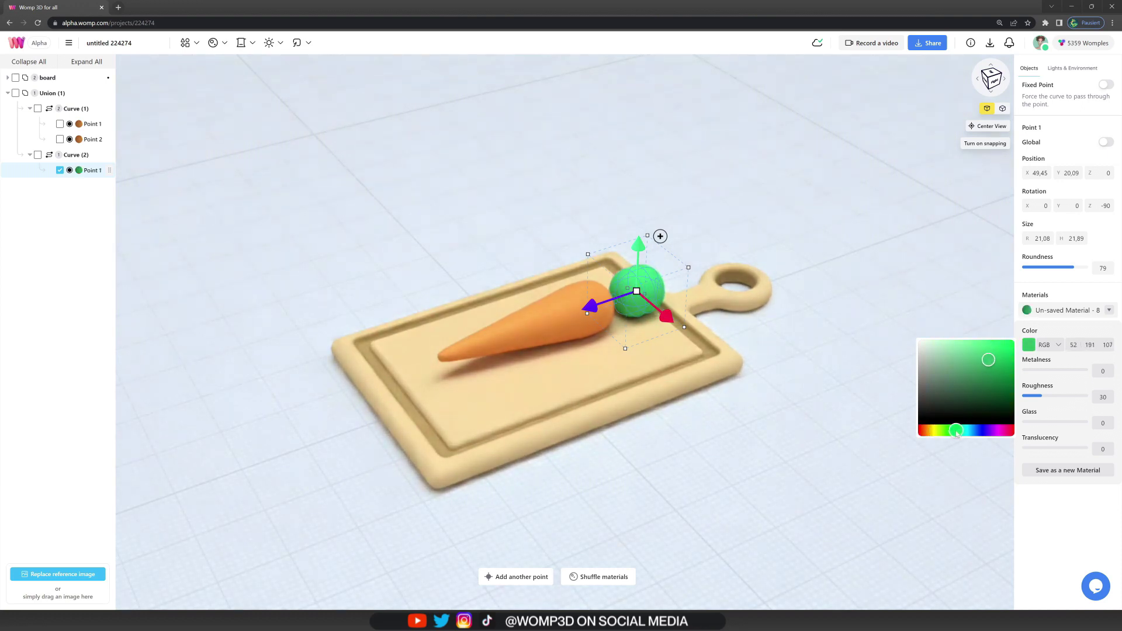
drag(957, 433, 955, 433)
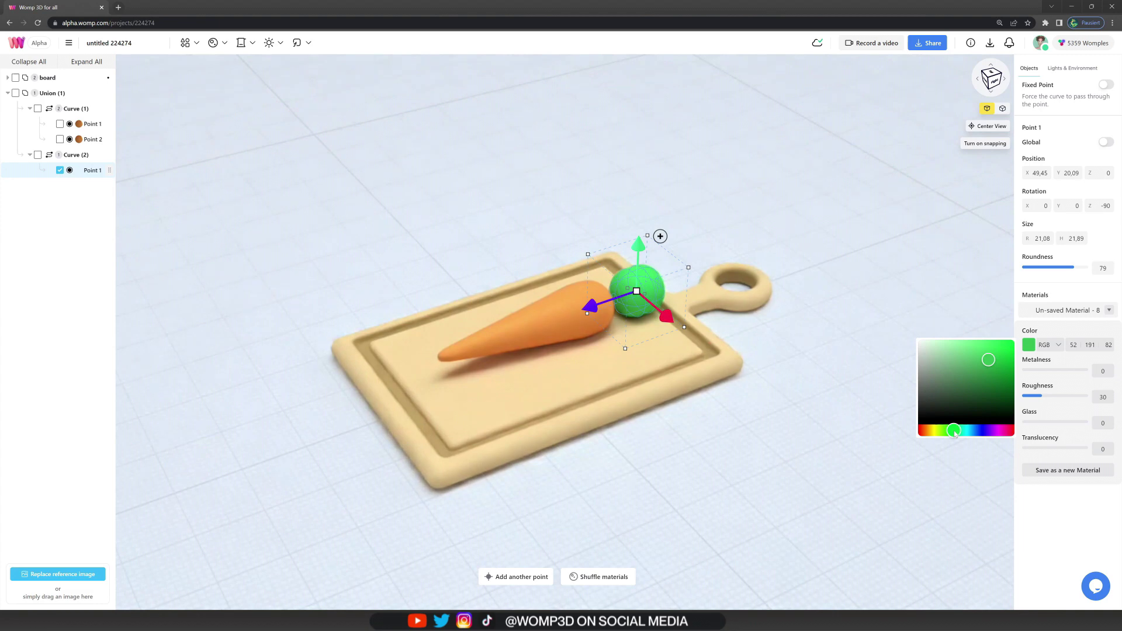
drag(1046, 400, 1060, 400)
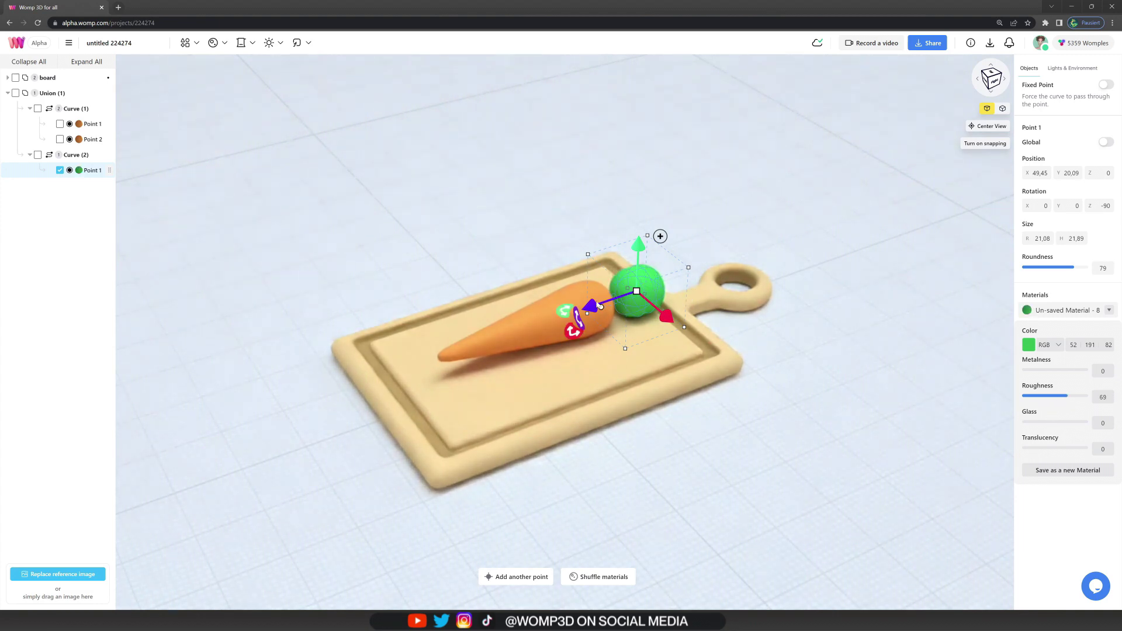
Shrink the green point to about 5.44 × 5.65 and move it into the carrot's thick end at about X 36.38.
drag(590, 307, 555, 234)
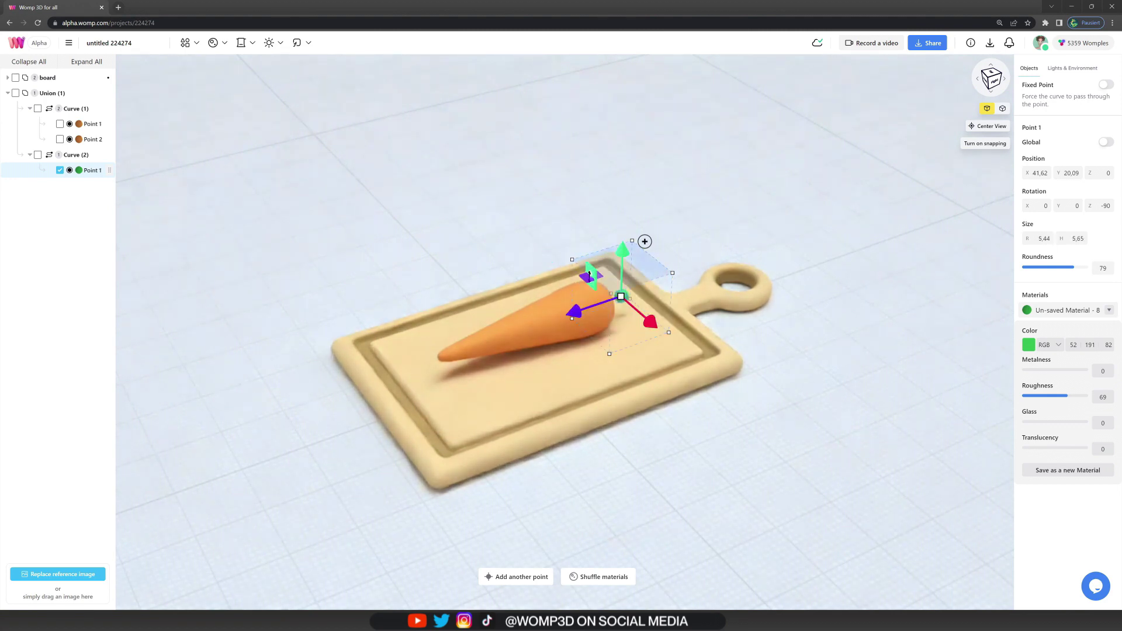
drag(574, 313, 564, 315)
Build the carrot's green stem by duplicating the point twice along the carrot's axis, placing Point 3 at about X 53.15 and resizing it.
right_drag(765, 333, 847, 544)
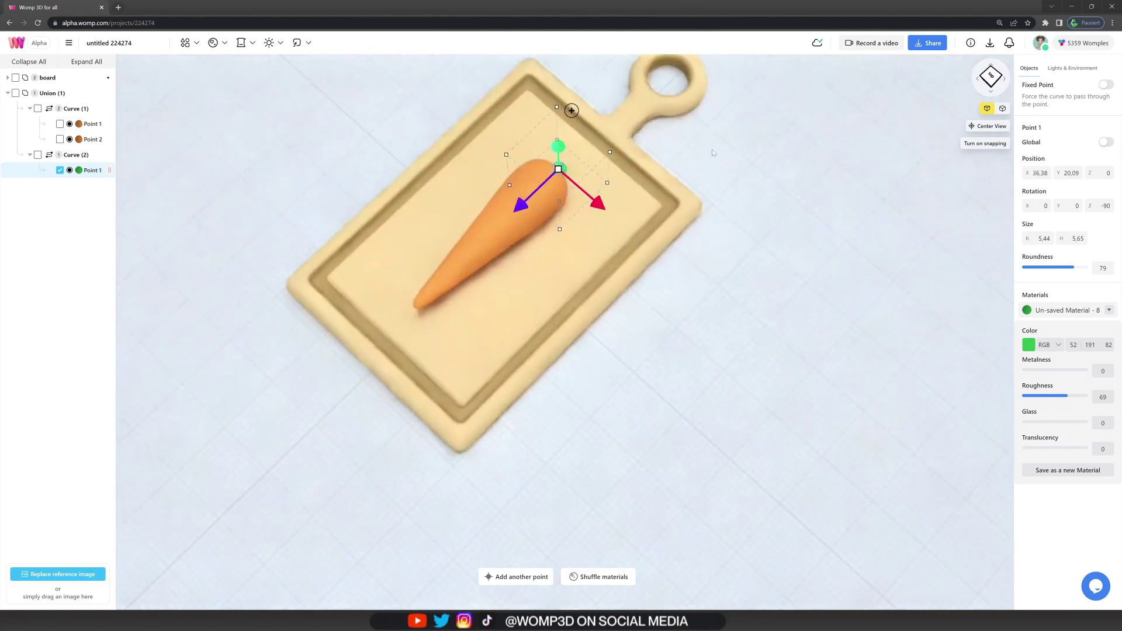
middle_drag(712, 149, 713, 229)
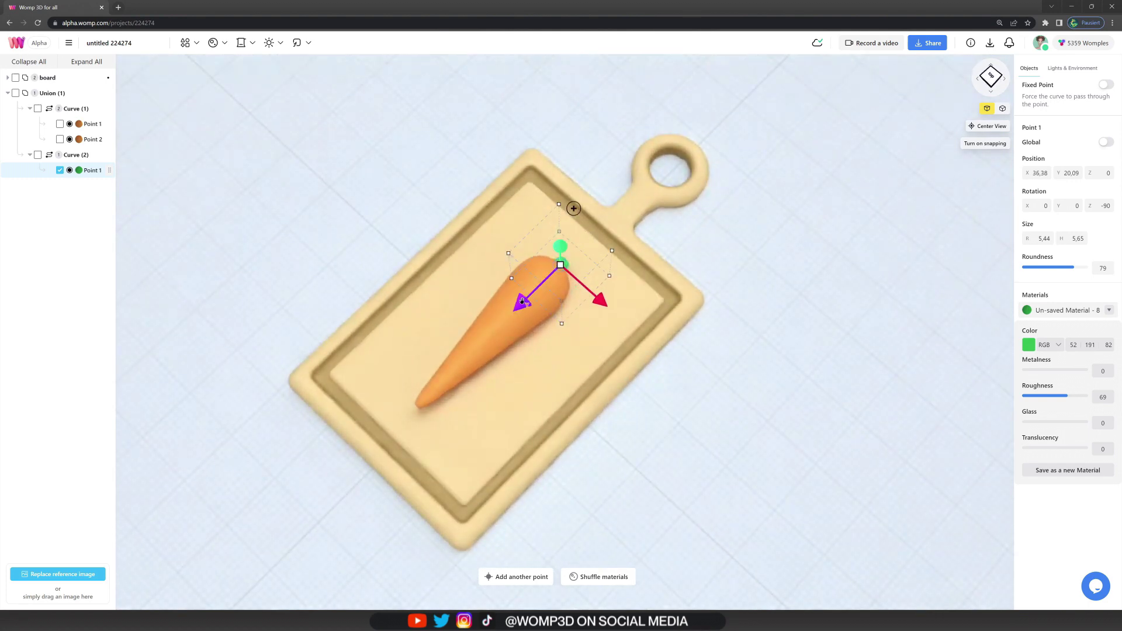
alt+drag(522, 302, 549, 284)
mouse_move(583, 244)
mouse_down()
mouse_move(603, 269)
mouse_move(543, 281)
mouse_move(554, 277)
mouse_up()
key(s)
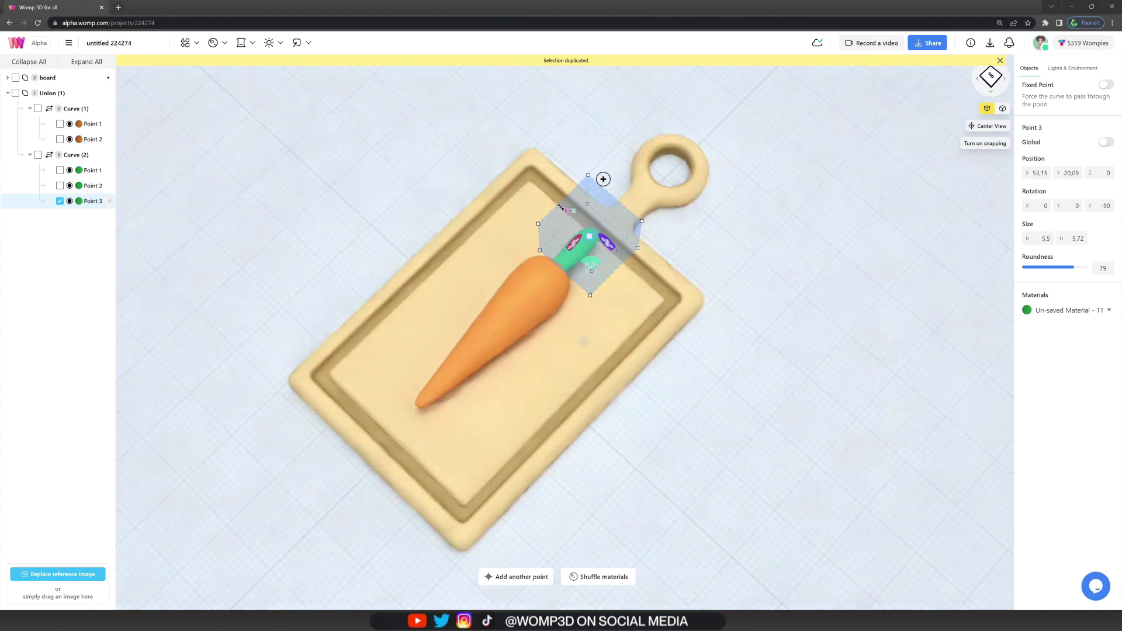
click(557, 198)
click(729, 261)
drag(729, 261, 722, 245)
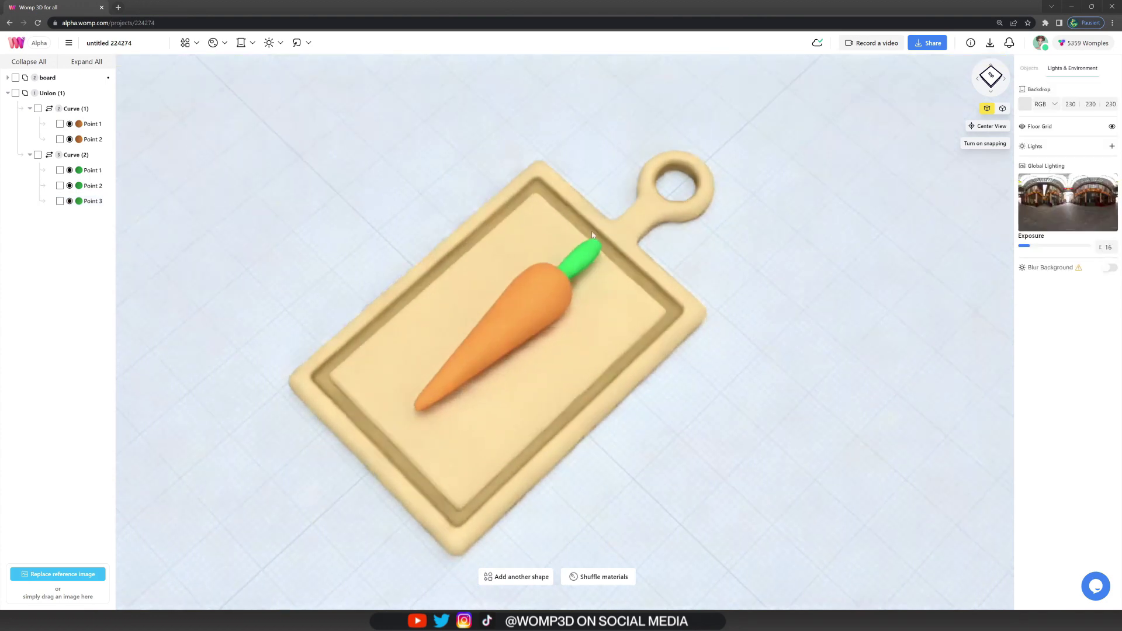
Set the green stem curve's goop strength to 3, and resize its Point 1 to about 3.43 × 3.56 at X 34.77.
click(73, 155)
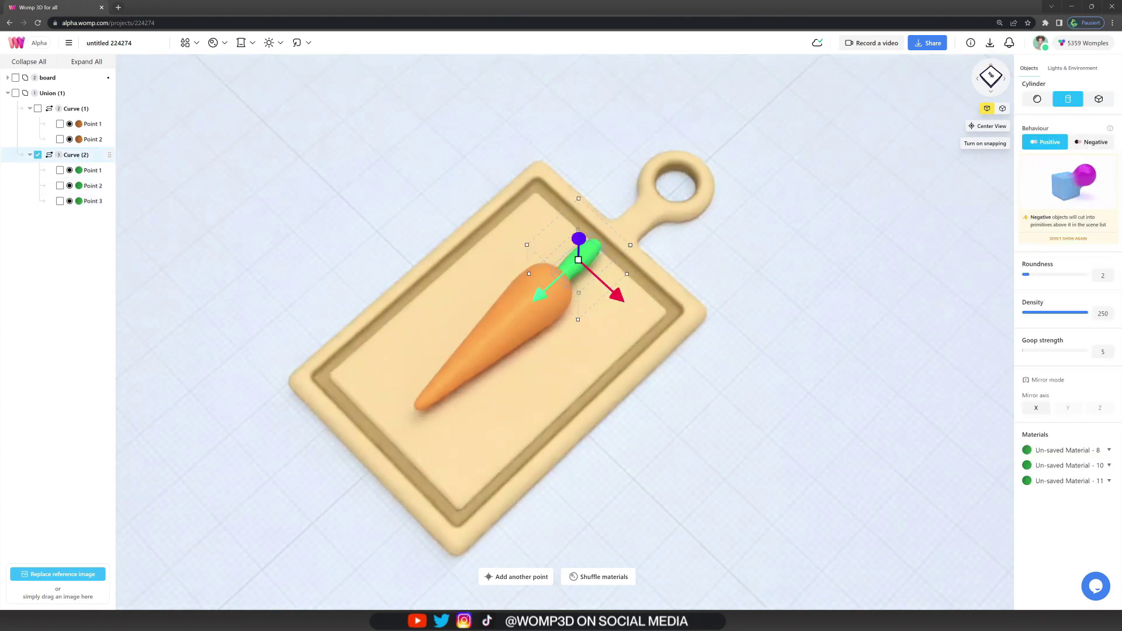
click(800, 304)
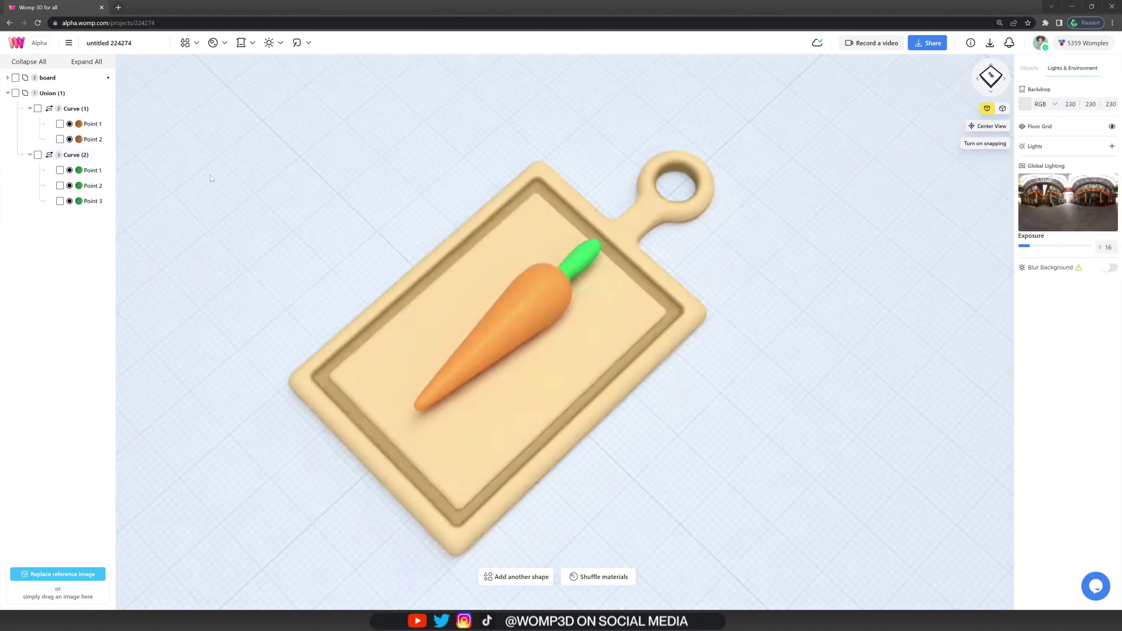
click(80, 157)
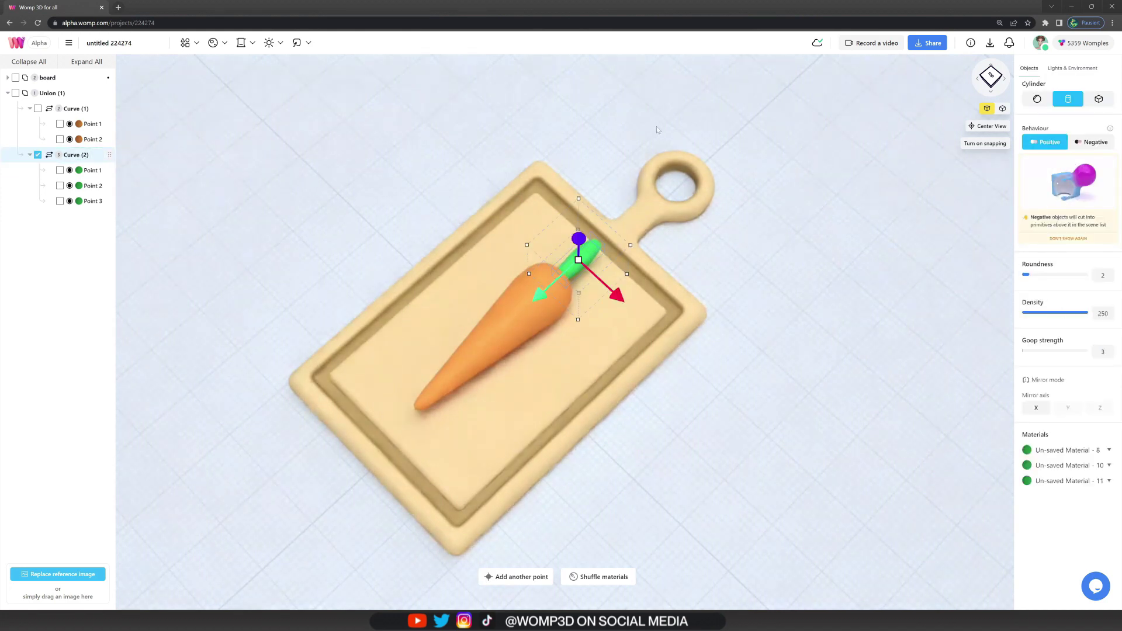
click(92, 170)
drag(560, 273, 521, 245)
drag(520, 312, 518, 316)
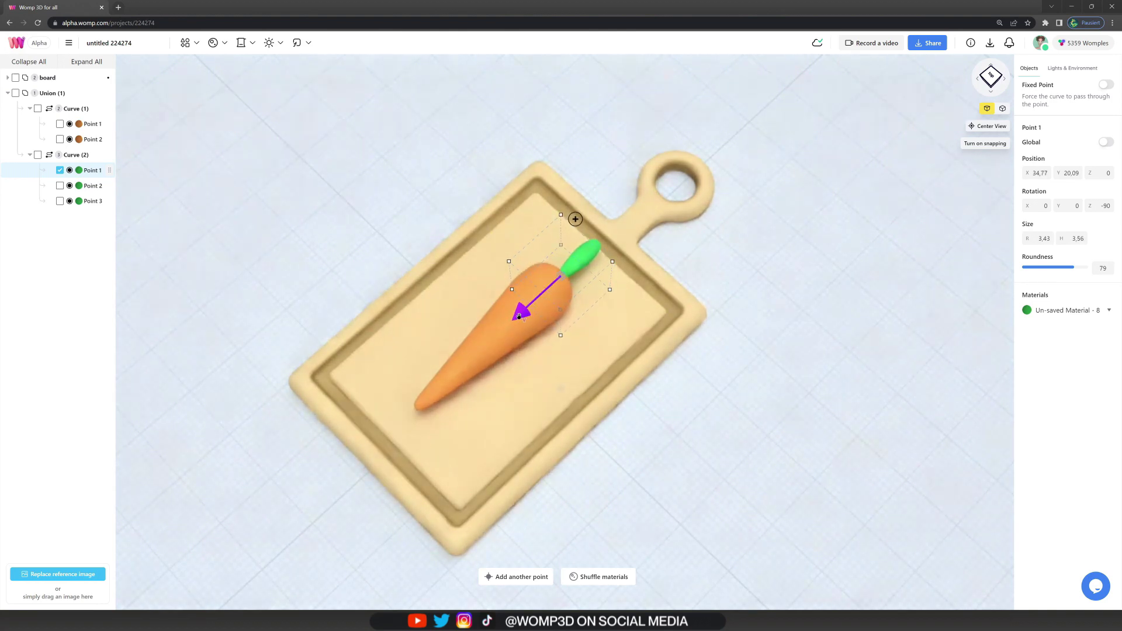
Shrink the stem's Point 3 to about 3.92 × 4.07 and move it outward along the carrot's axis to X 55.87.
click(585, 258)
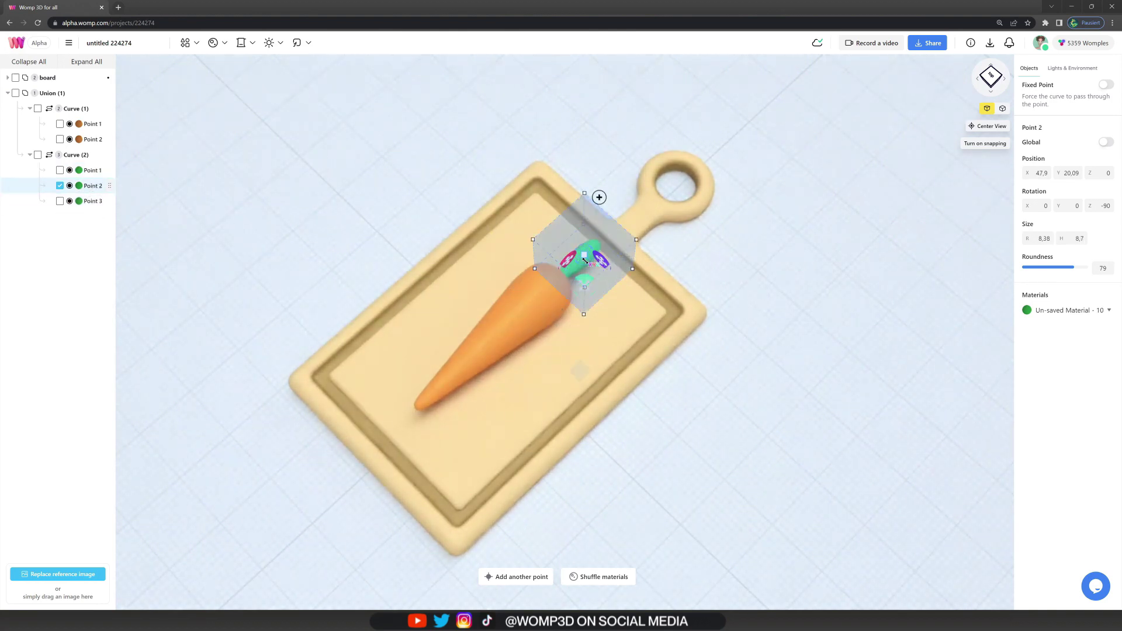
click(94, 201)
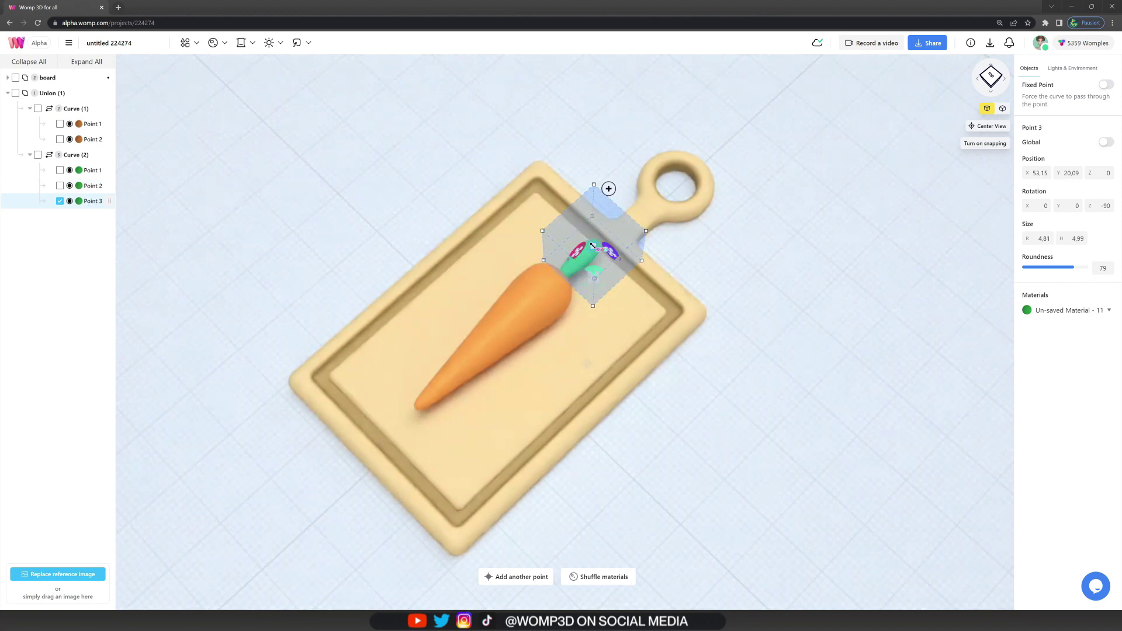
drag(593, 246, 592, 247)
drag(560, 286, 565, 281)
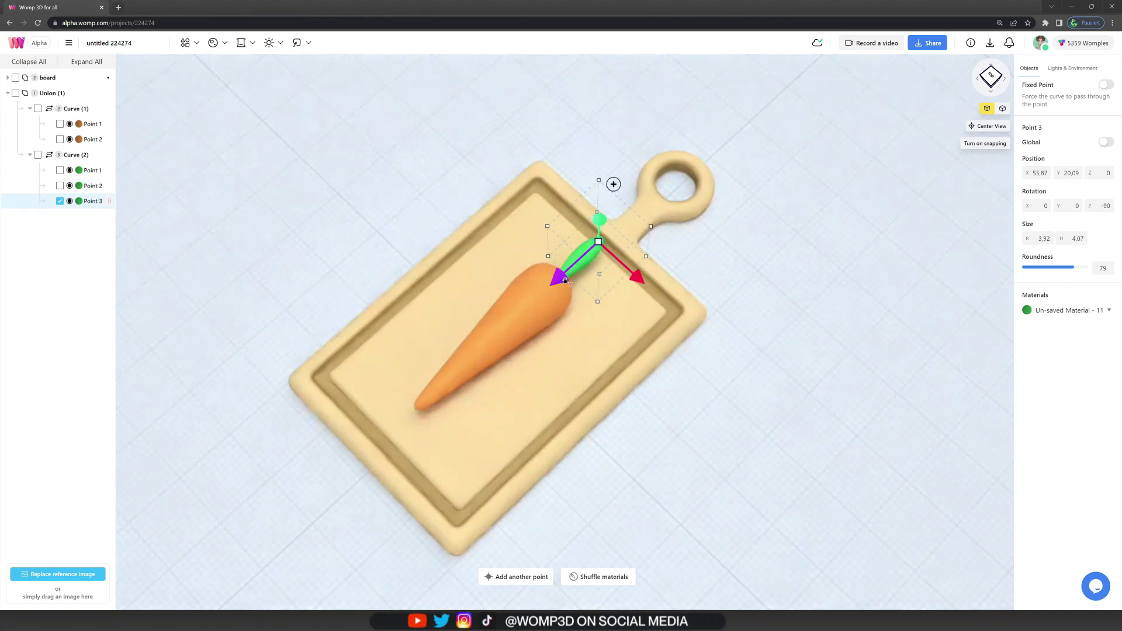
Change the green stem curve's primitive shape to Sphere and deselect it.
click(82, 155)
click(1045, 103)
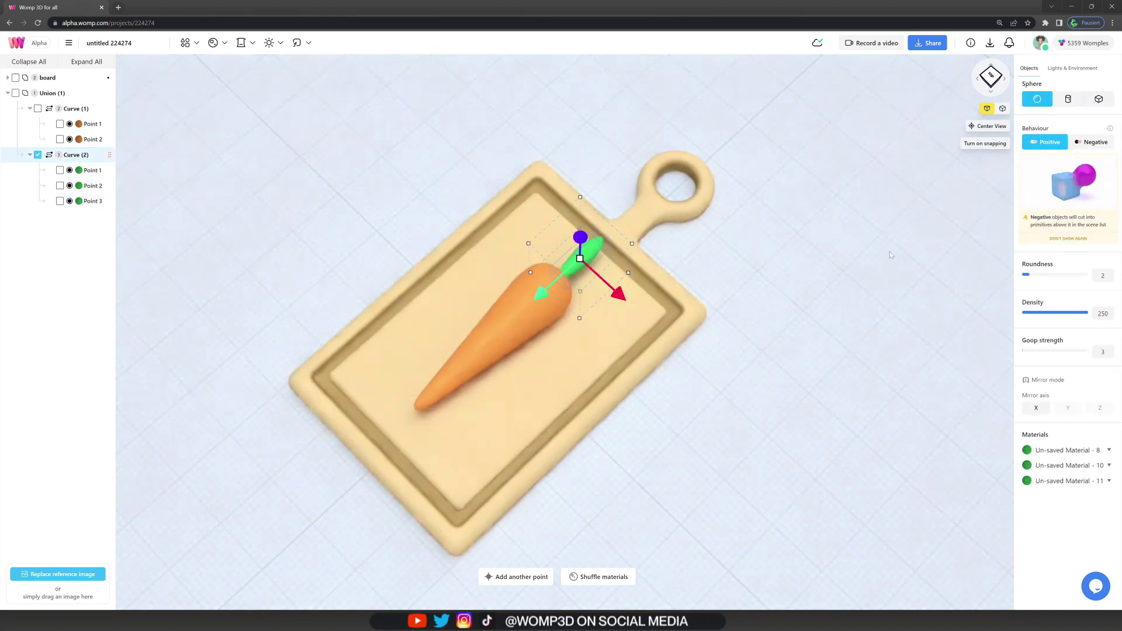
click(824, 248)
drag(818, 247, 744, 265)
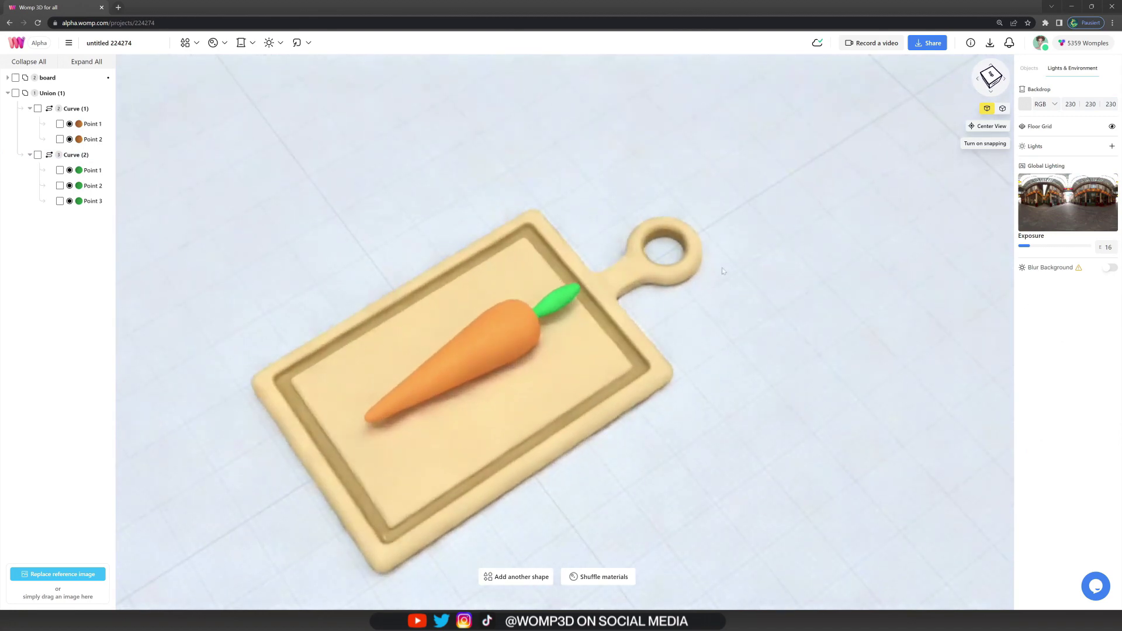
Add two copies of the green stem curve and rotate them so that three leaves fan out from the carrot's thick end.
click(73, 155)
key(ctrl+v)
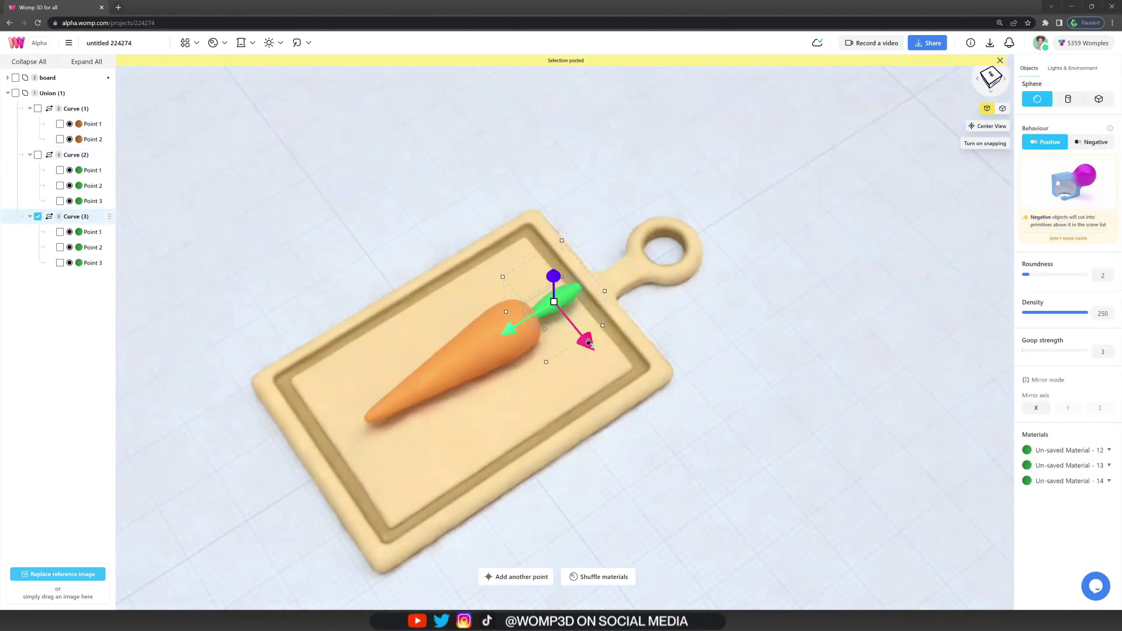
drag(585, 341, 599, 359)
drag(522, 346, 516, 349)
drag(595, 359, 631, 350)
key(ctrl+d)
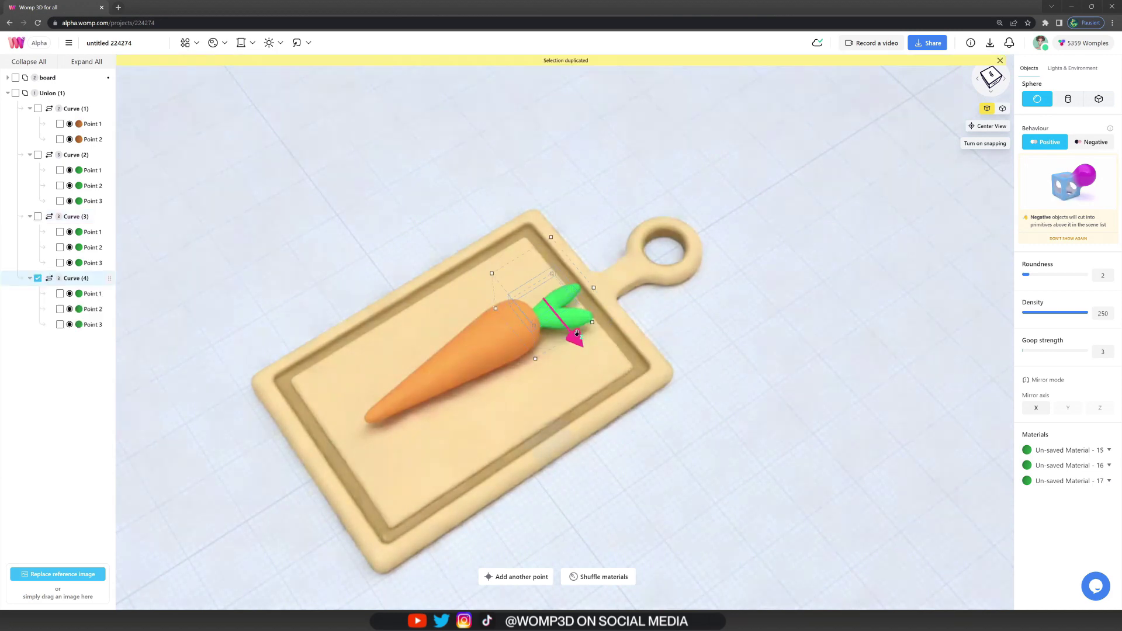
drag(602, 313, 579, 235)
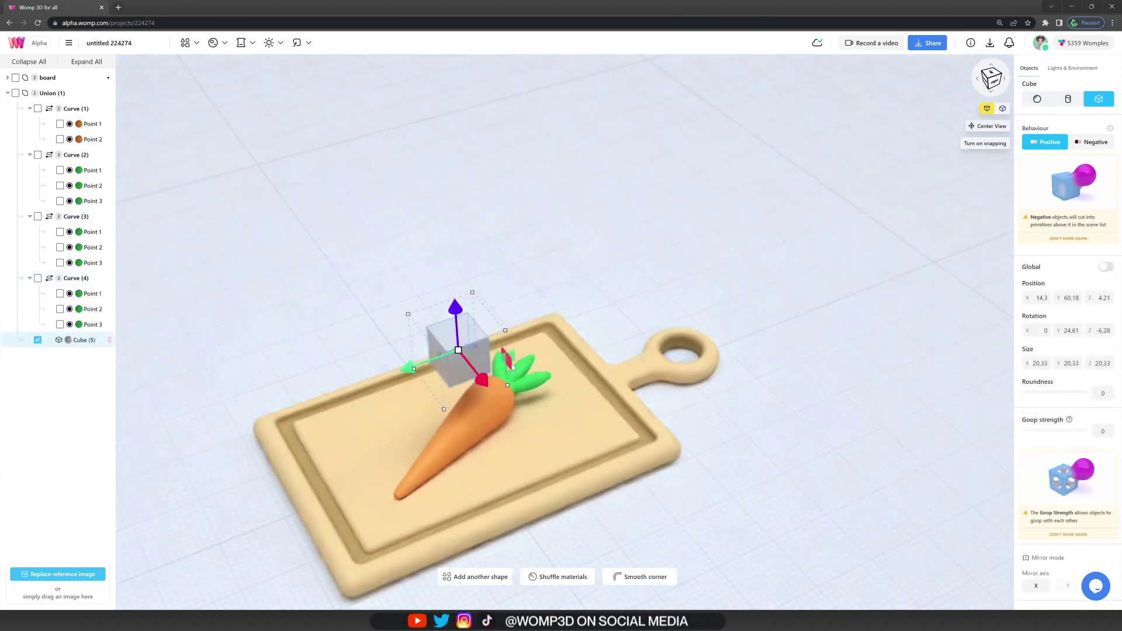
Lower the cube onto the carrot, stretch it to about 54.91 in Z, and set its behaviour to Negative.
drag(448, 373, 440, 426)
drag(445, 366, 441, 388)
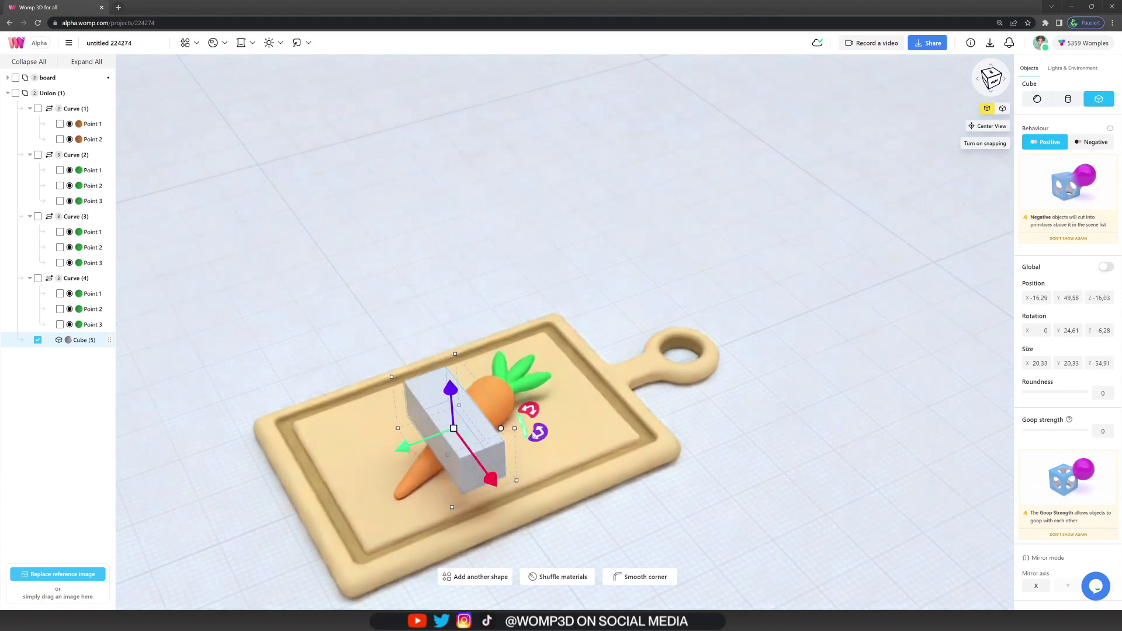
click(1092, 142)
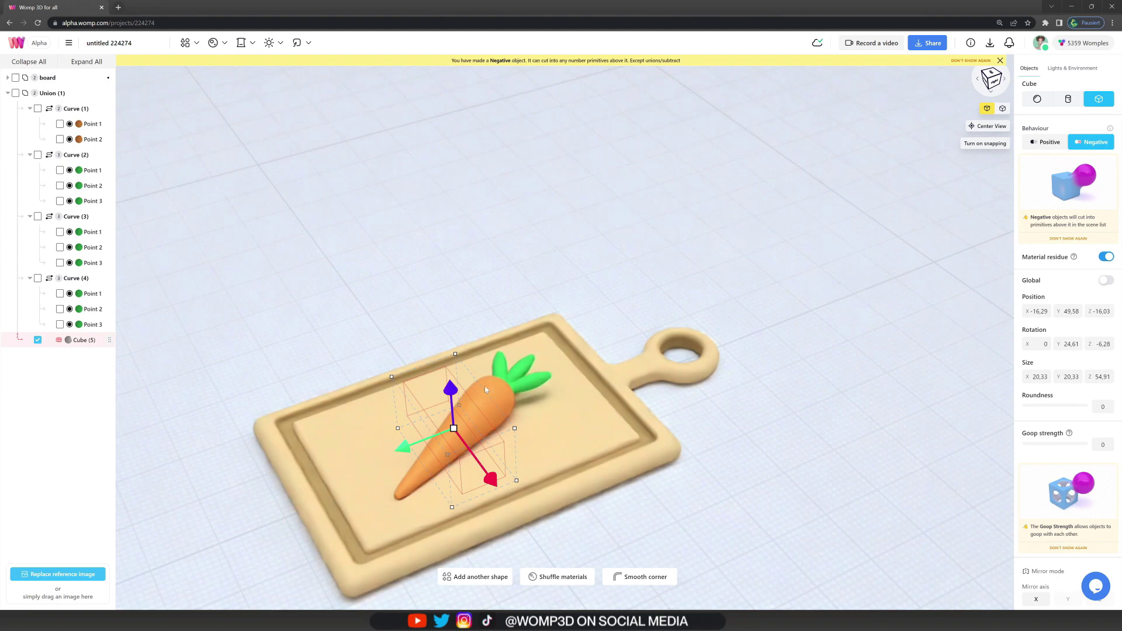
Fit the negative cube as a thin tilted cut through the carrot, about 8.63 × 36.2 × 34.87, at X -13, Y 26.54, Z -2.78.
drag(451, 390, 454, 427)
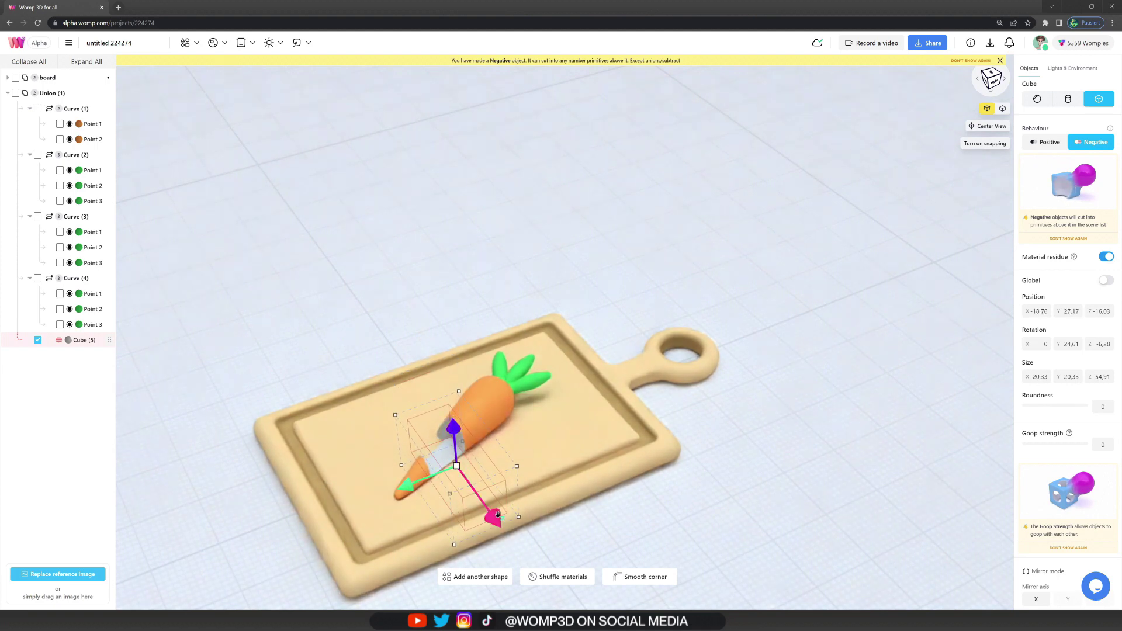
drag(493, 513, 481, 497)
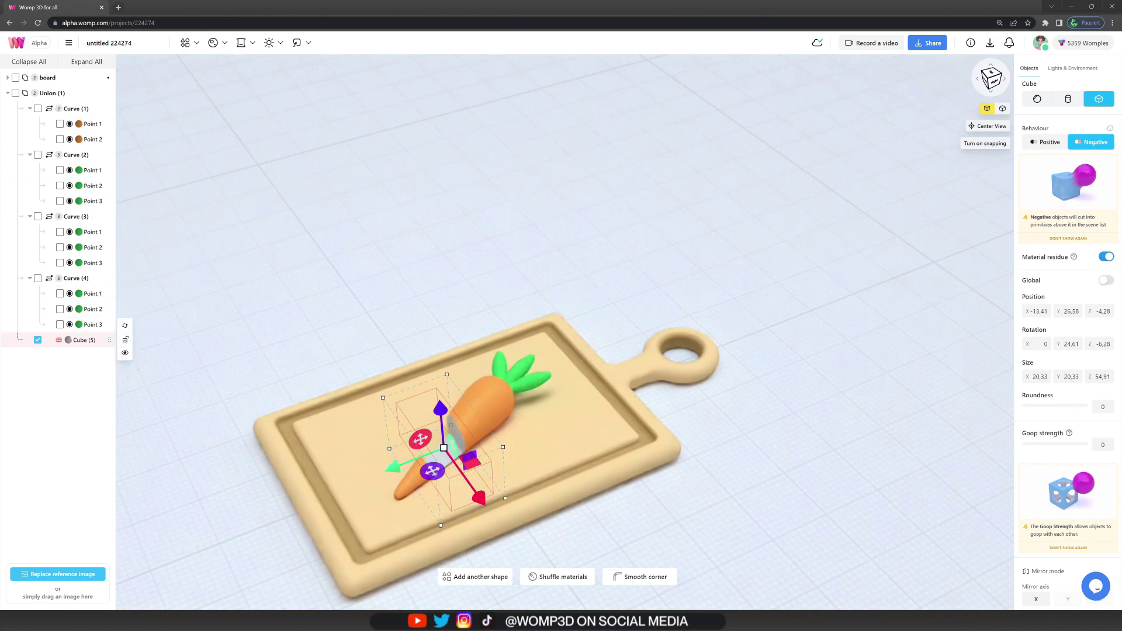
drag(470, 460, 456, 453)
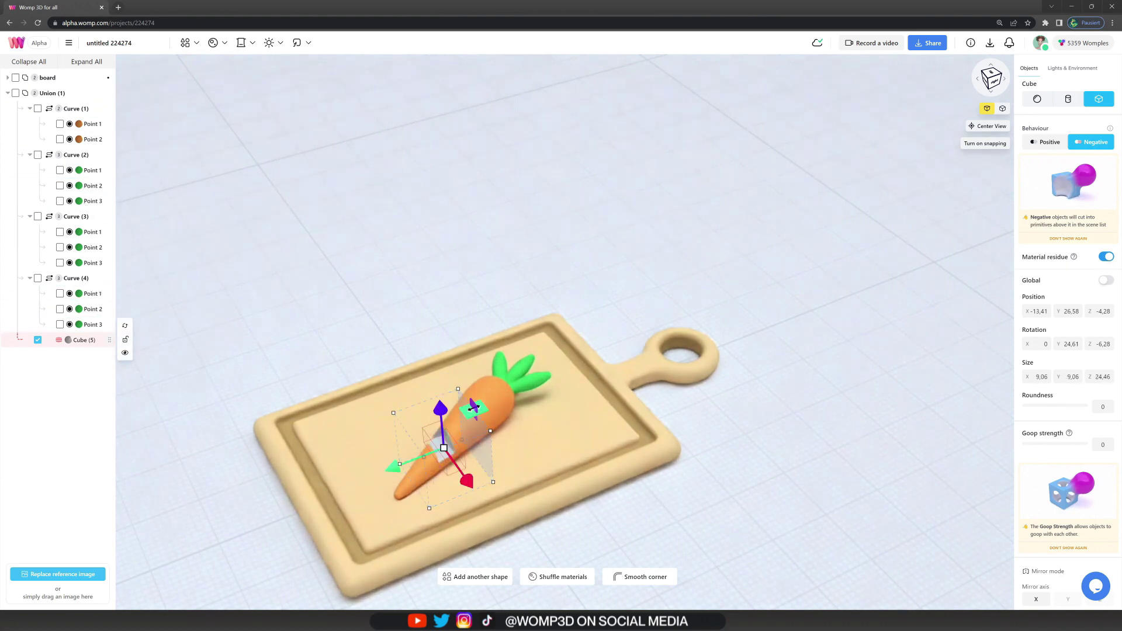
drag(473, 407, 474, 405)
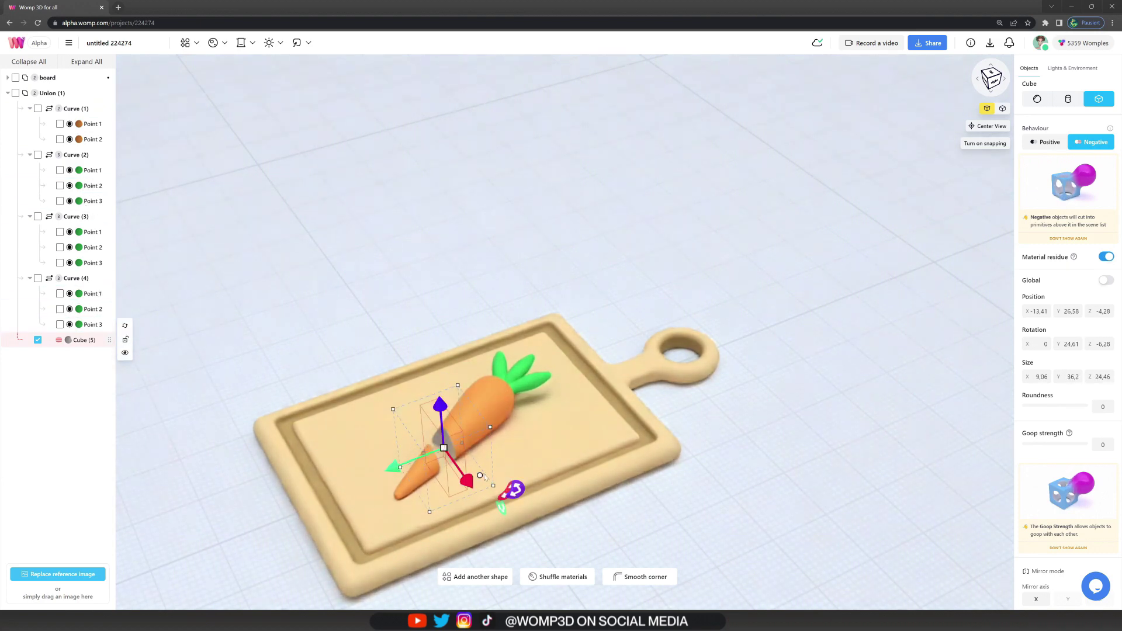
drag(491, 459, 495, 406)
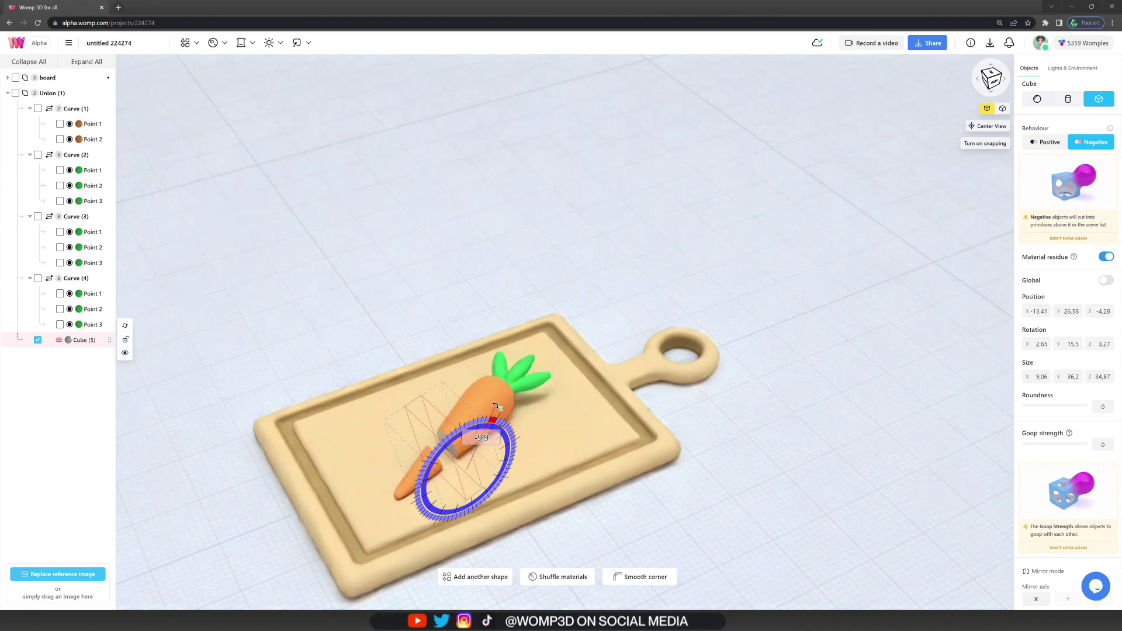
drag(478, 480, 476, 476)
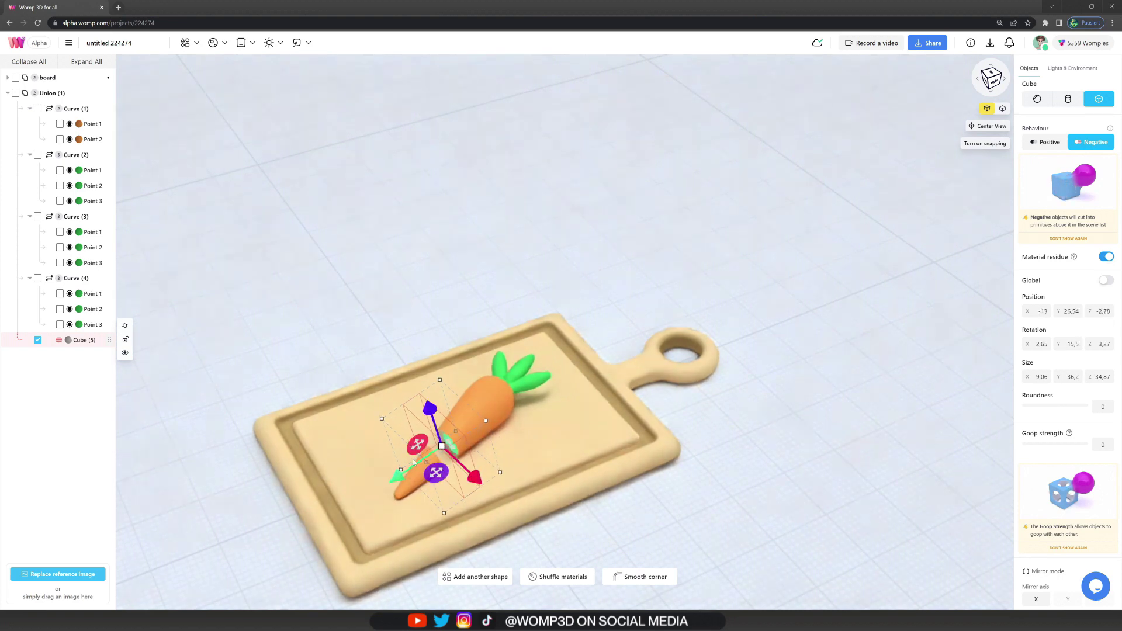
drag(392, 445, 395, 447)
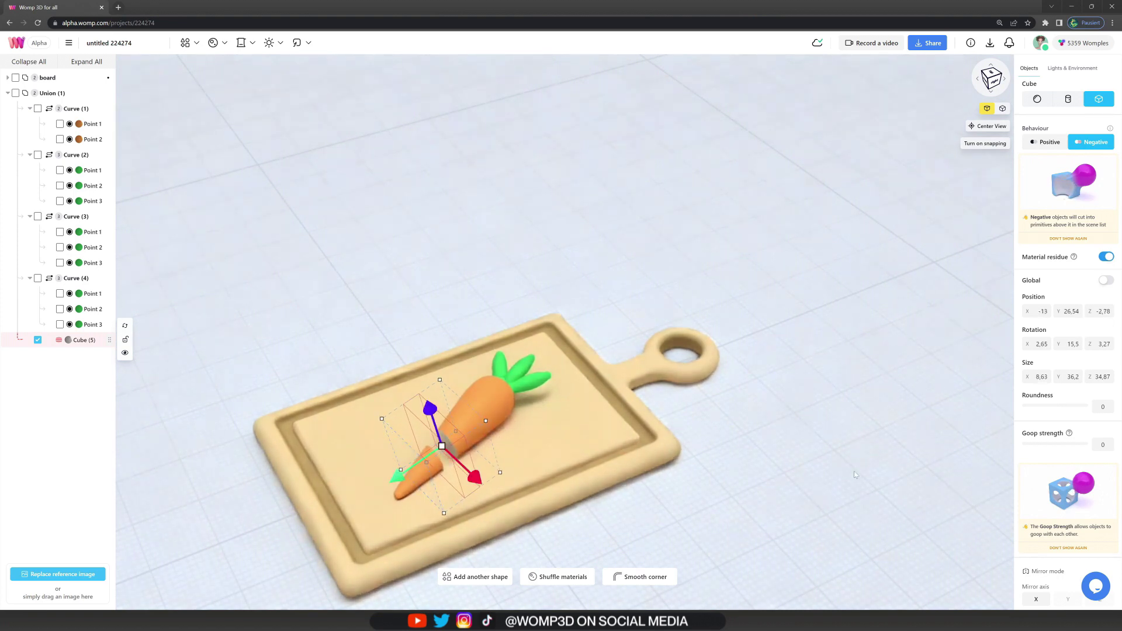
Set the negative cube's goop strength to 3 and colour its material orange to match the carrot.
text(3)
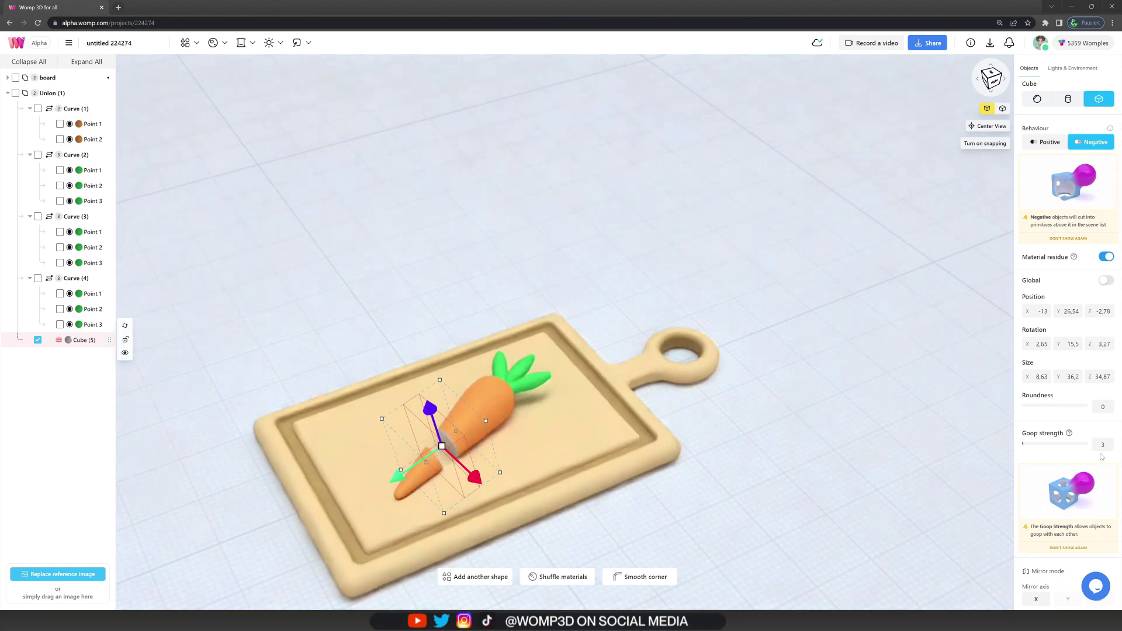
scroll(1071, 438, down, 3)
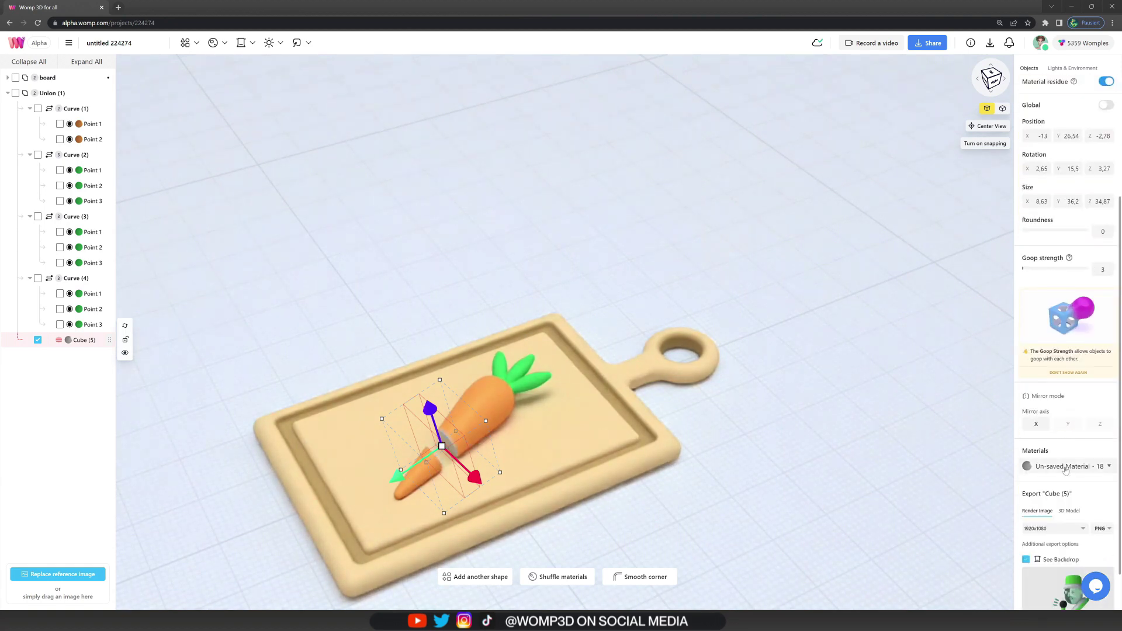
click(1029, 502)
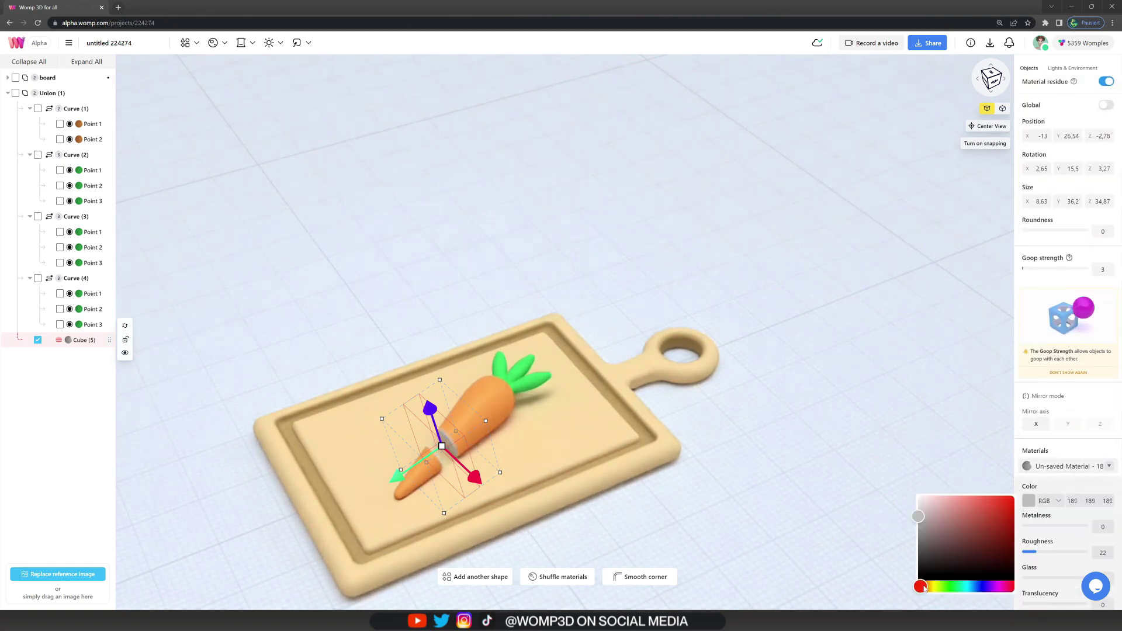
drag(924, 589, 928, 588)
drag(978, 508, 981, 508)
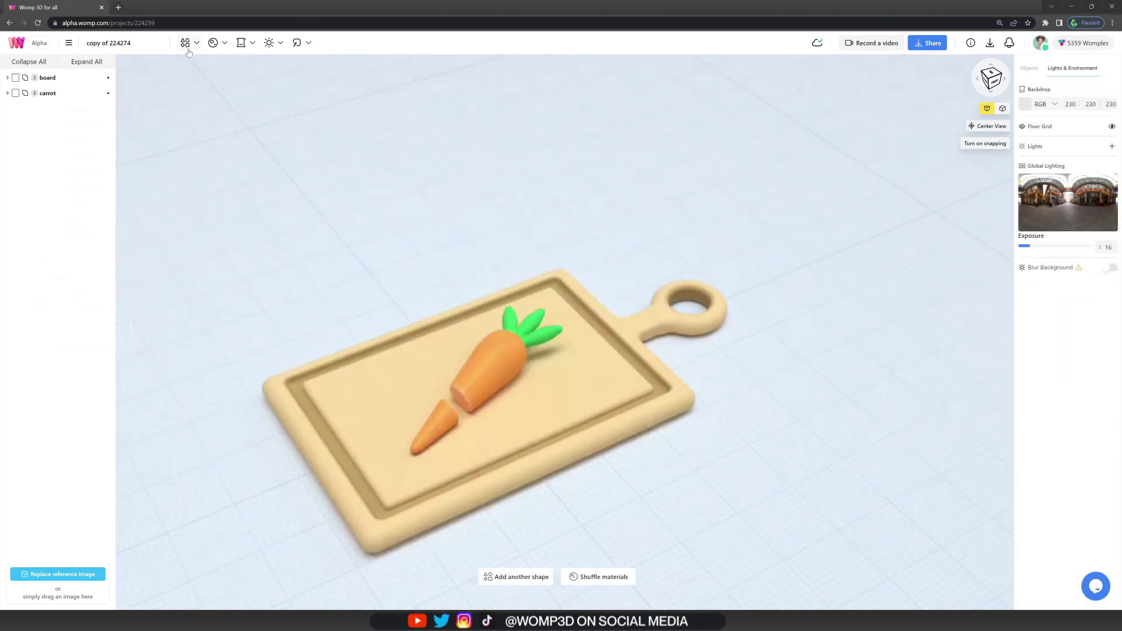
Add a new 2 Point curve to the scene and delete its Point 2.
click(187, 45)
click(132, 153)
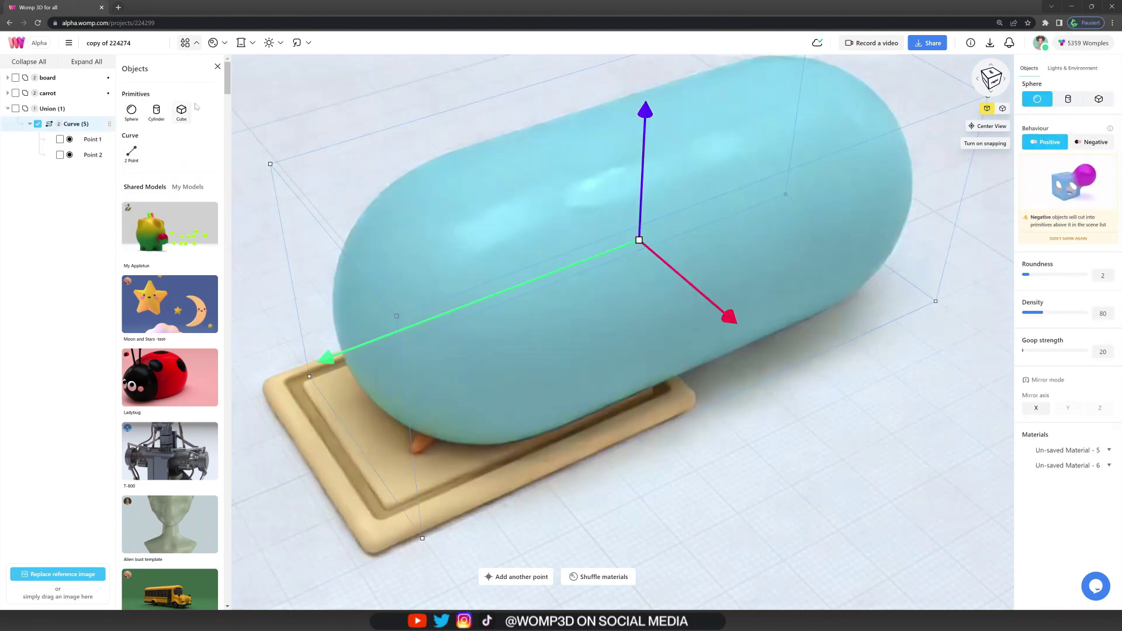
click(217, 68)
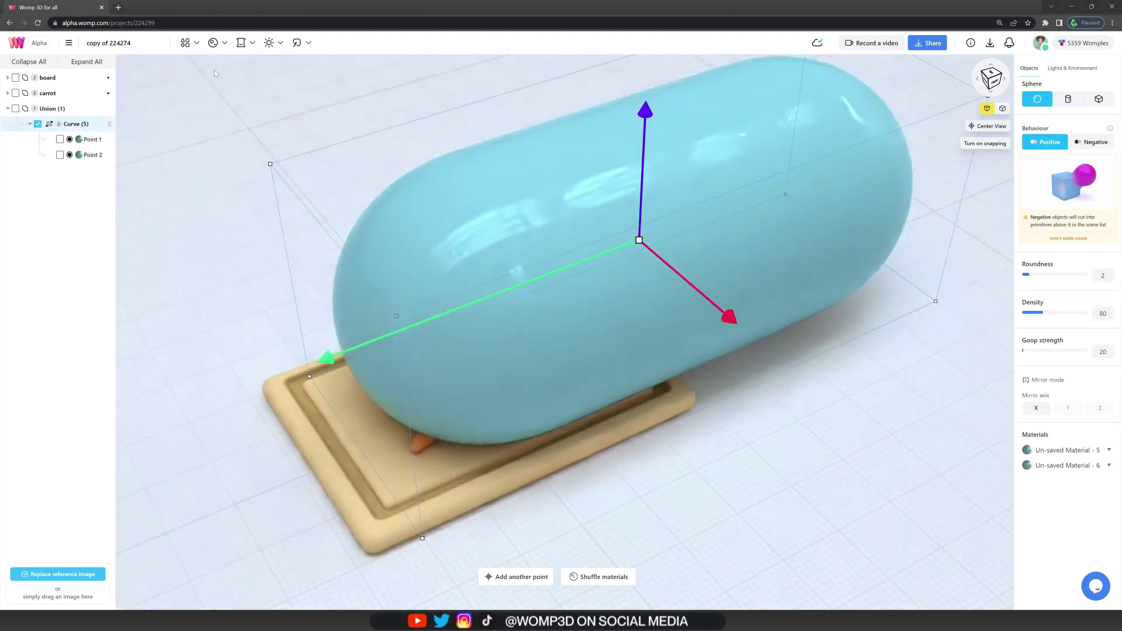
click(89, 155)
key(Delete)
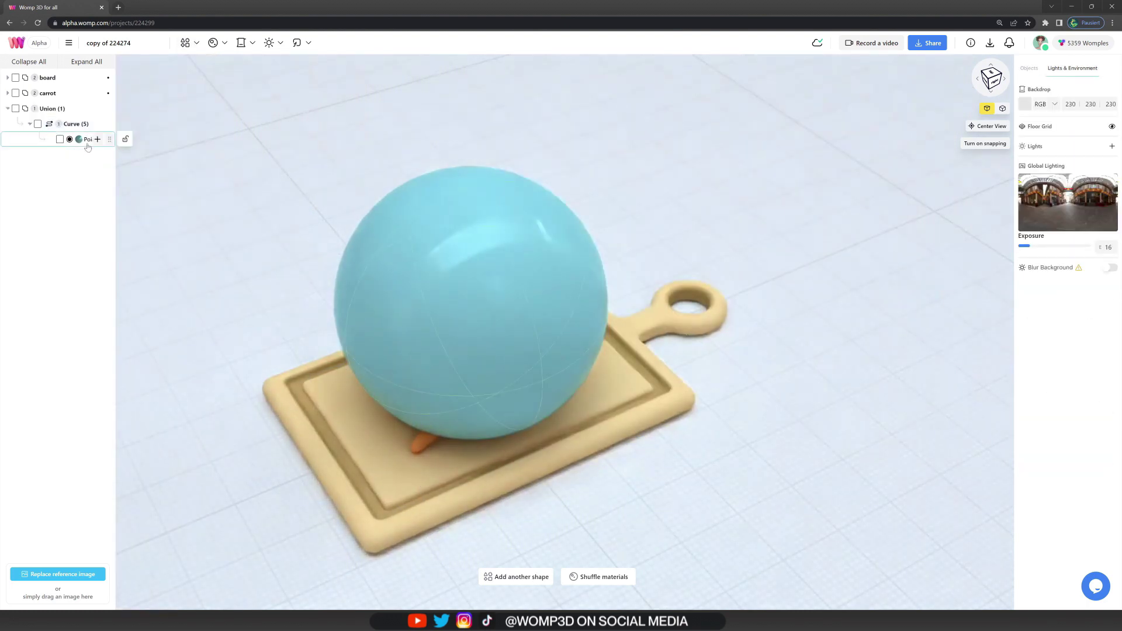
click(90, 142)
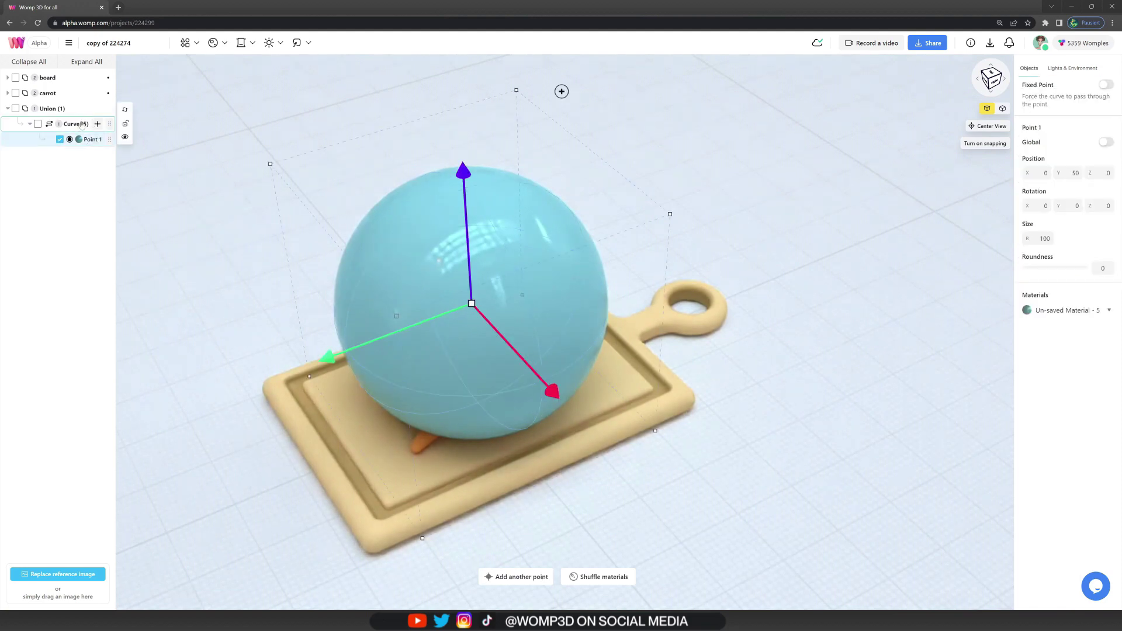
Change the new curve's shape to Cylinder and rotate it to -90 about Z so it lies along the board.
click(82, 124)
click(1074, 101)
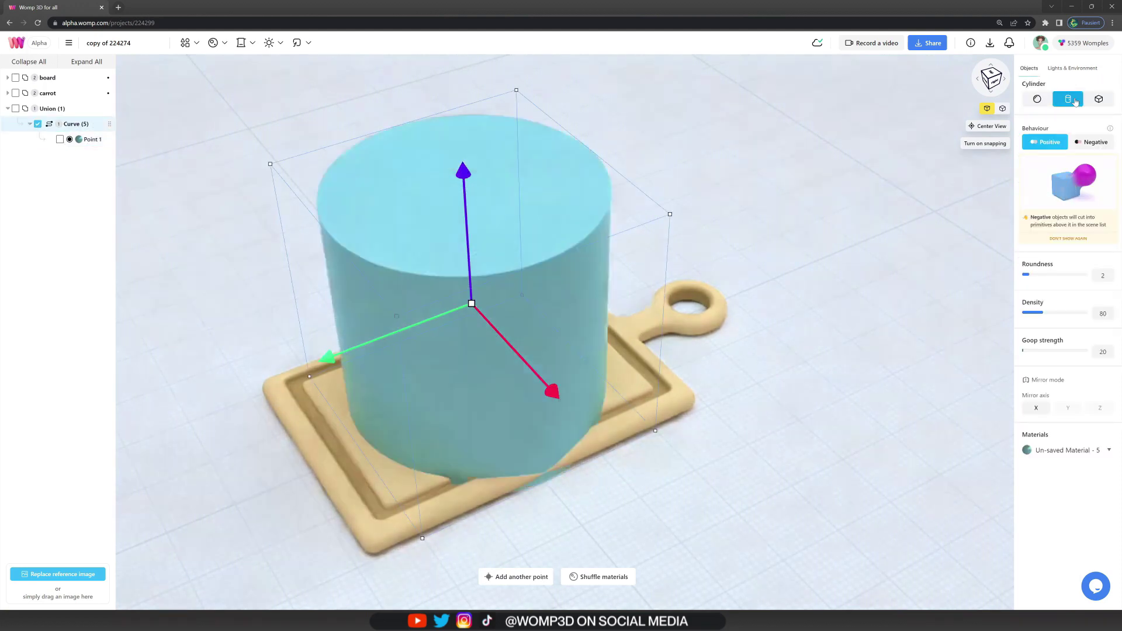
right_drag(778, 224, 679, 168)
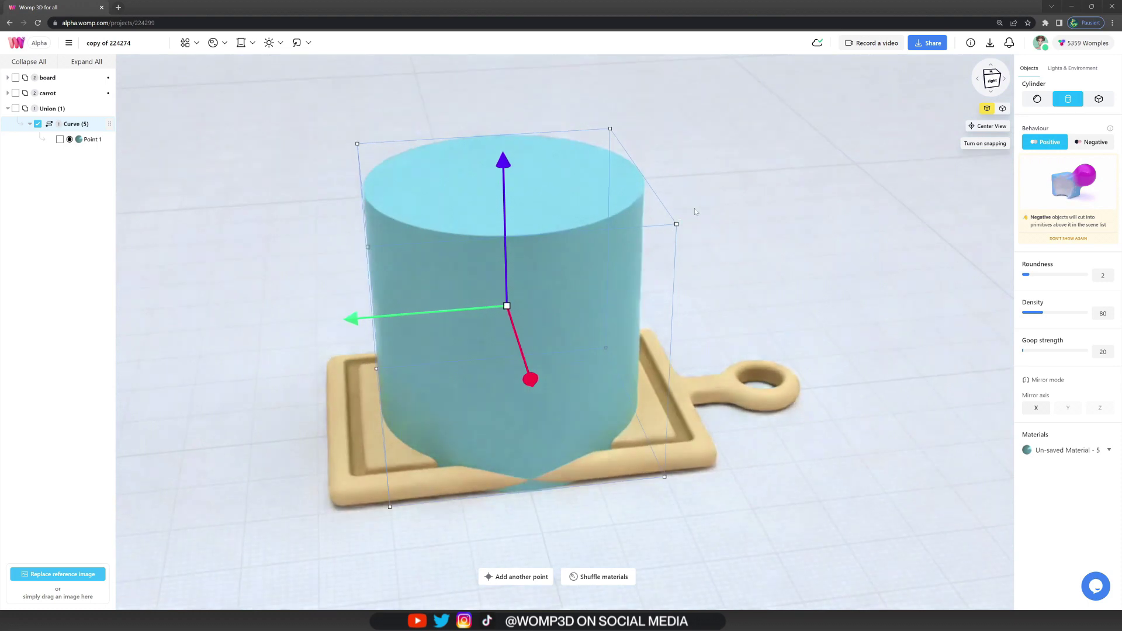
mouse_move(676, 223)
drag(701, 229, 690, 442)
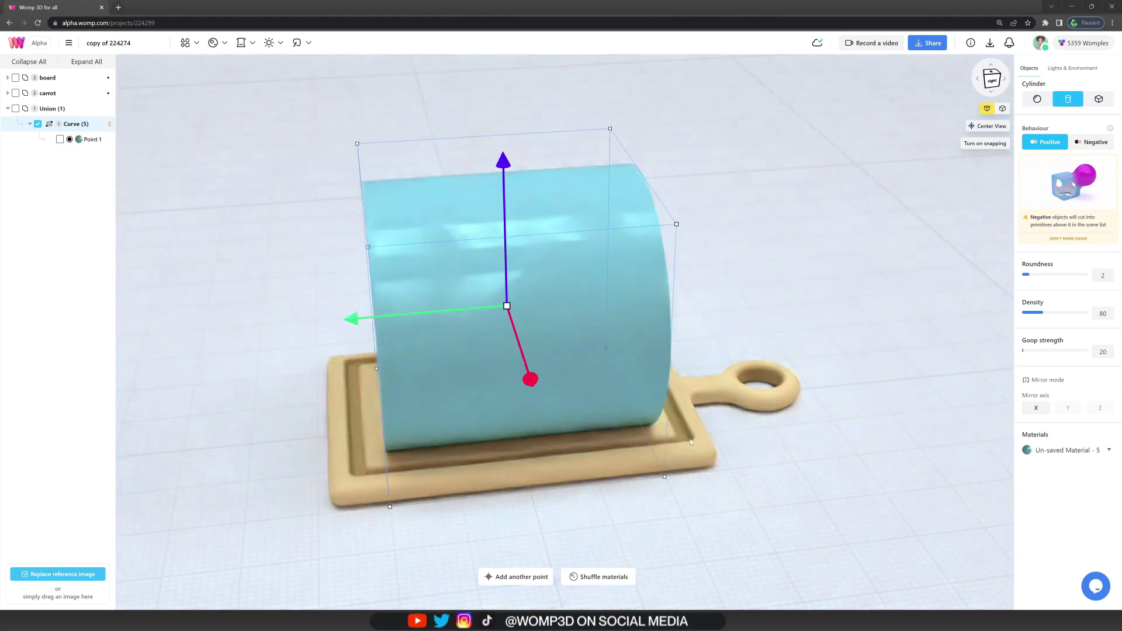
Shrink the blue cylinder to about 49.38 × 49.38 and set its curve's density to 250.
drag(666, 358, 583, 331)
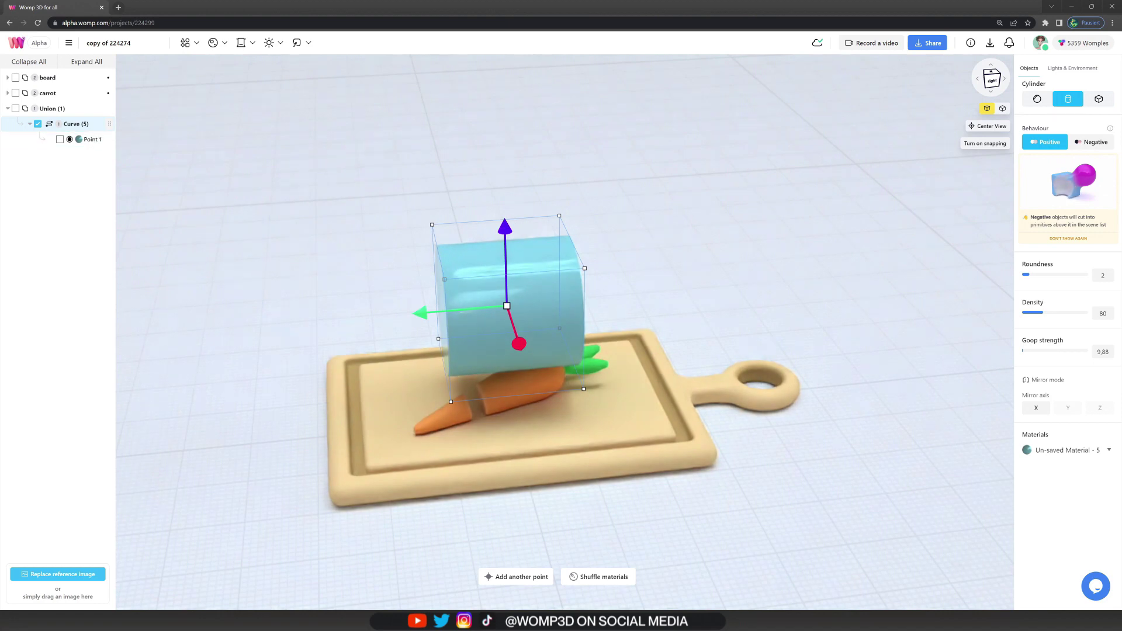
drag(1046, 314, 1089, 314)
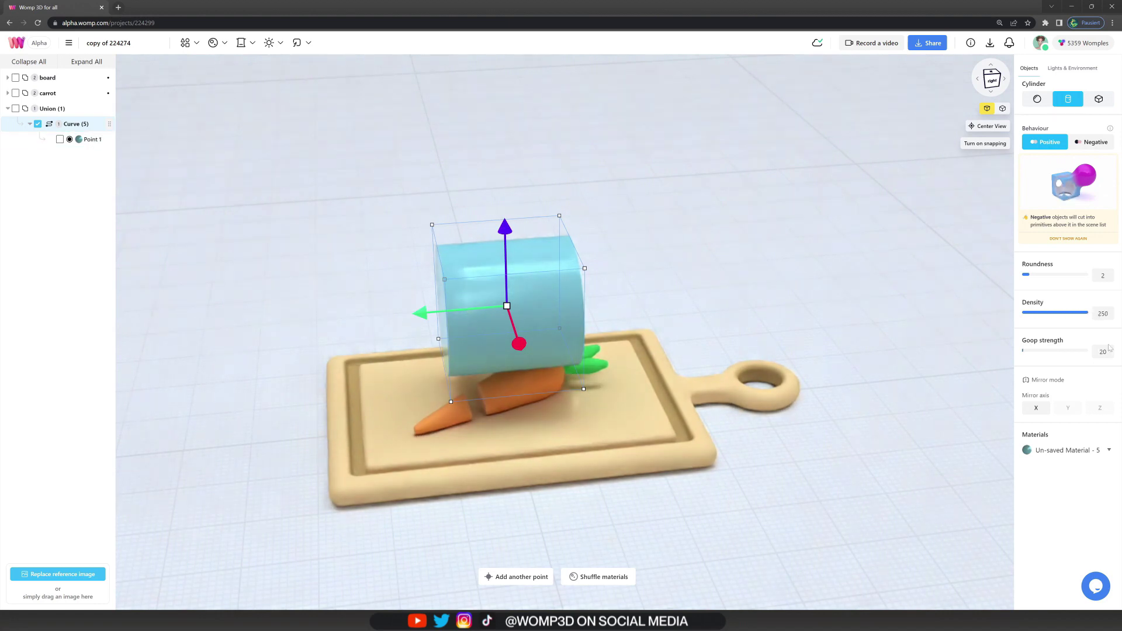
click(87, 141)
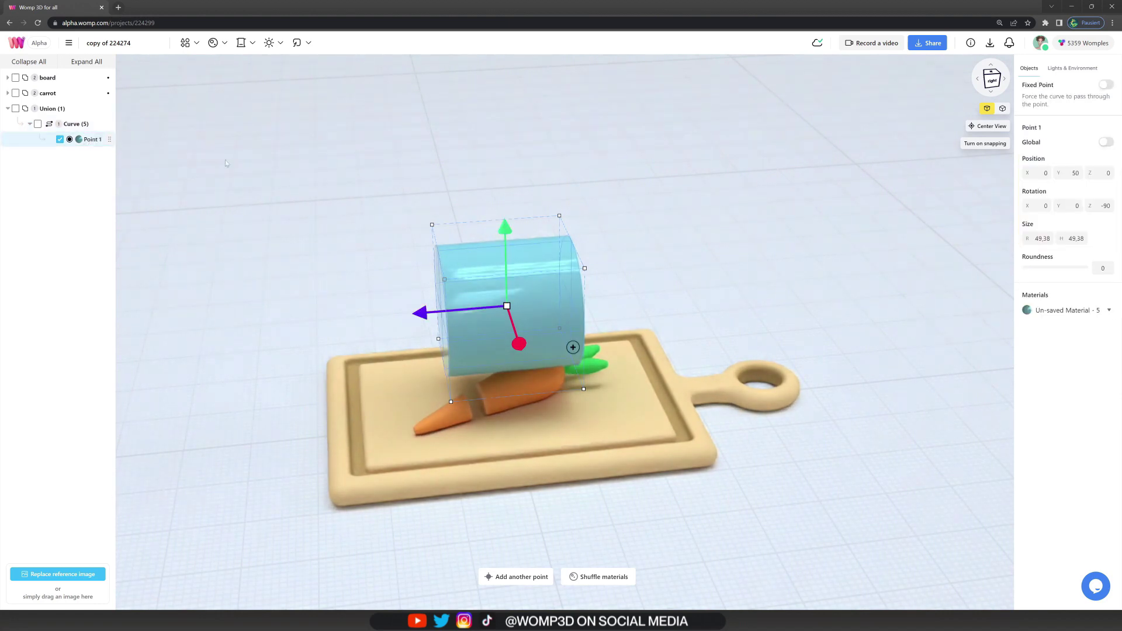
Flatten the cylinder to a height of 6.5 and raise it to about Y 101.65 above the cutting board.
drag(584, 331, 306, 220)
right_drag(307, 220, 205, 187)
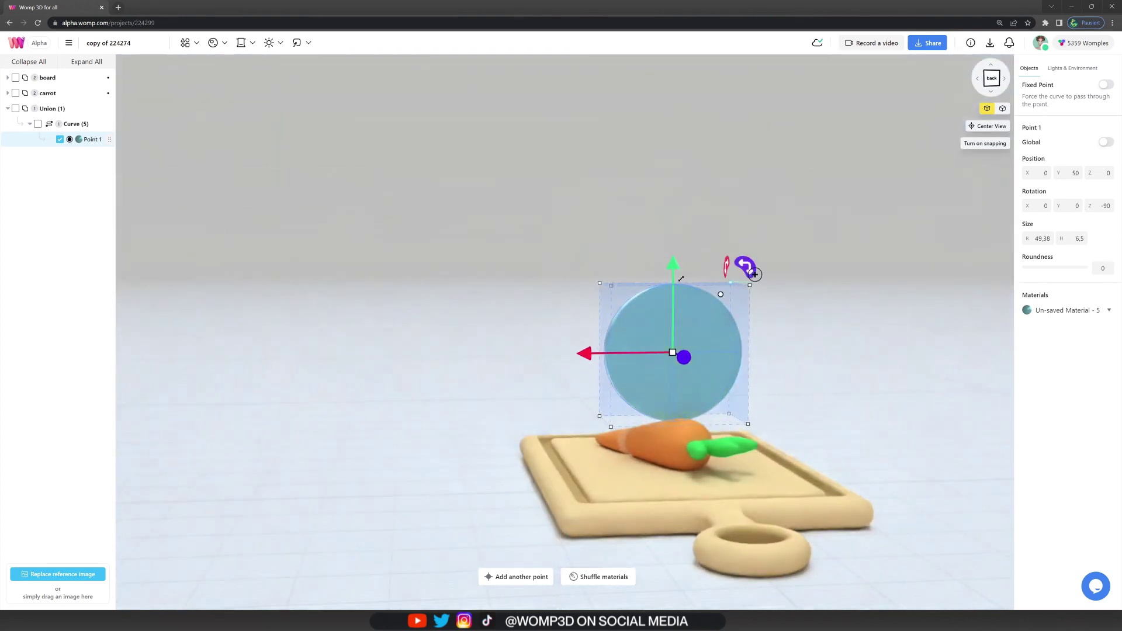
drag(671, 264, 660, 118)
right_drag(815, 281, 1023, 264)
Try mirroring the flat disc's curve along the X axis with a slight sideways shift.
click(73, 124)
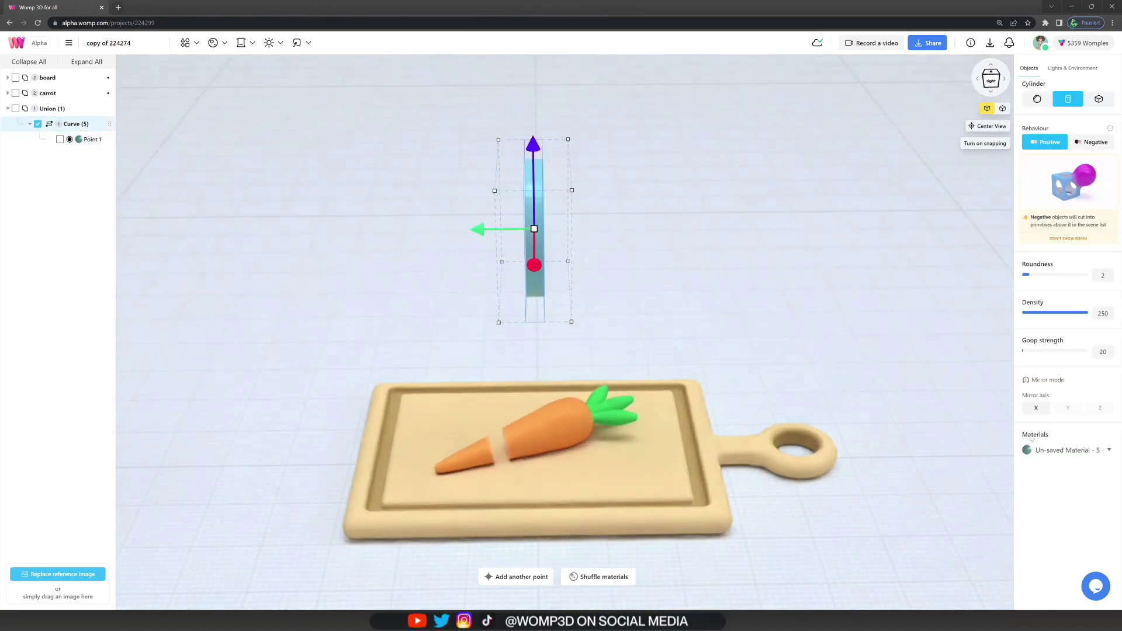
click(1036, 409)
mouse_move(486, 232)
mouse_down()
mouse_move(503, 226)
mouse_move(482, 231)
mouse_up()
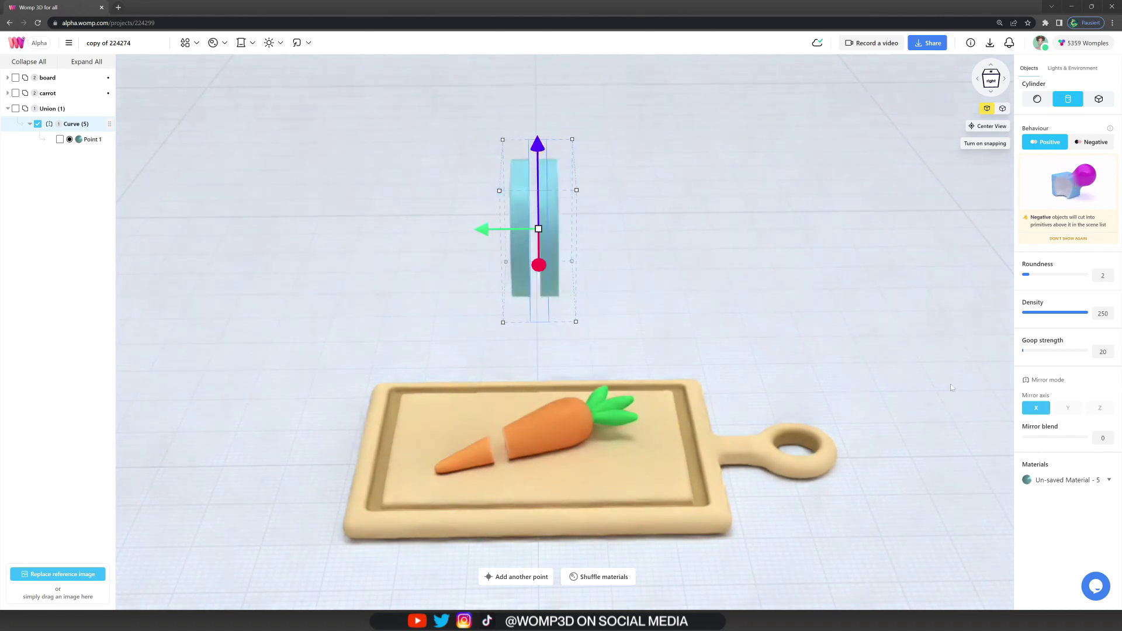
click(1035, 409)
Give the disc a pale grey-blue material (RGB 186, 205, 207) with metalness 40 and roughness 7, and set its roundness to 15.
drag(672, 403, 872, 348)
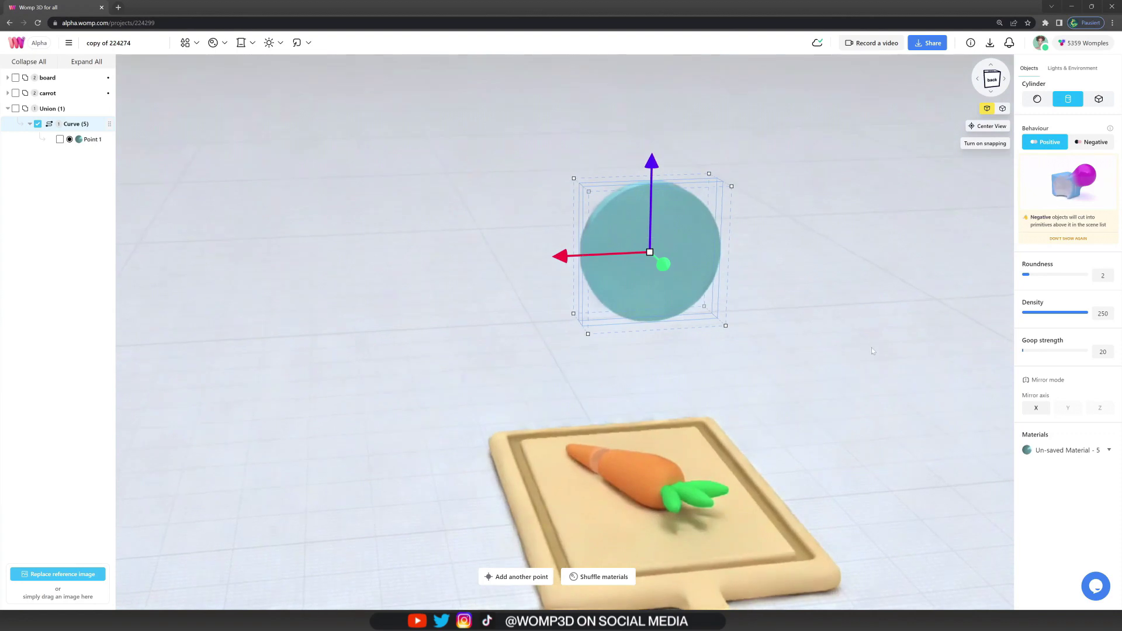
click(88, 144)
click(1050, 316)
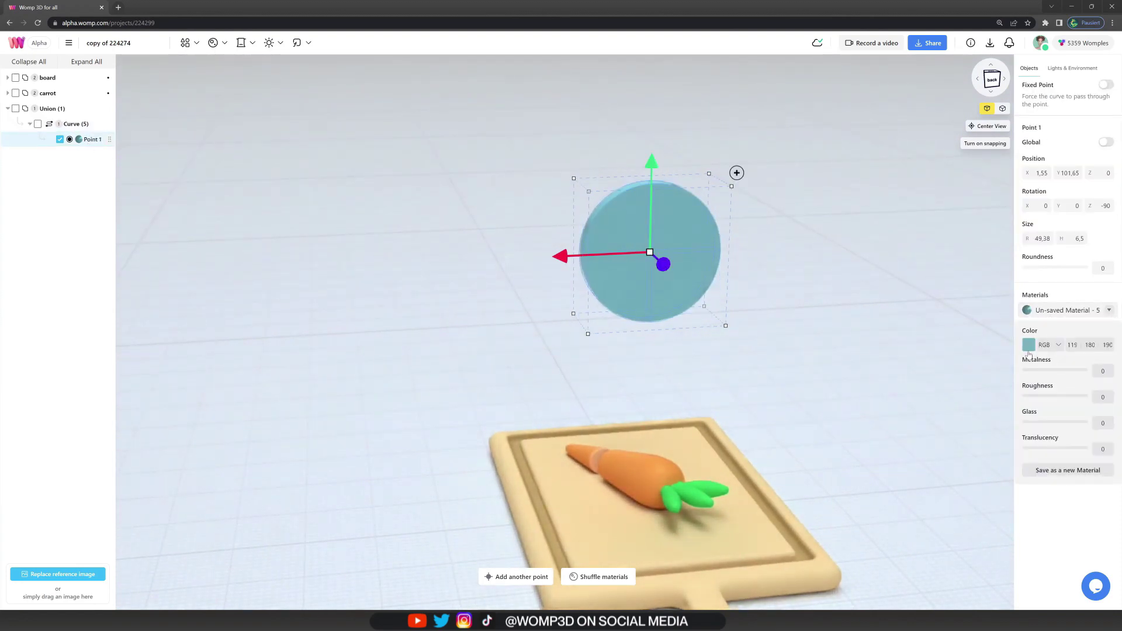
click(1029, 346)
drag(937, 352, 930, 350)
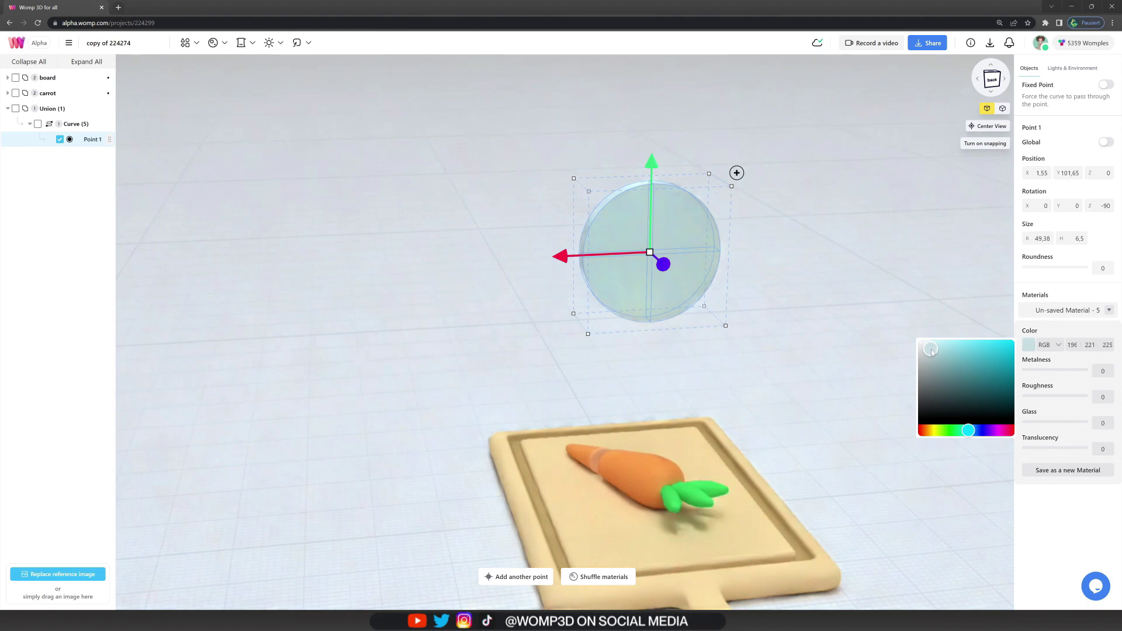
drag(1028, 370, 1049, 370)
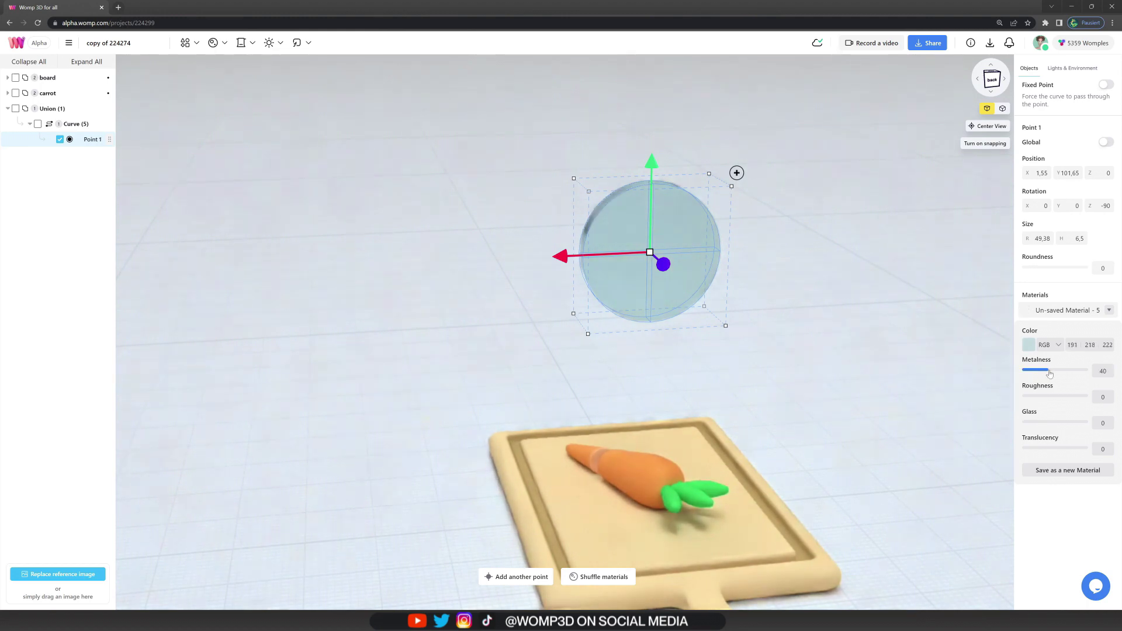
click(1031, 349)
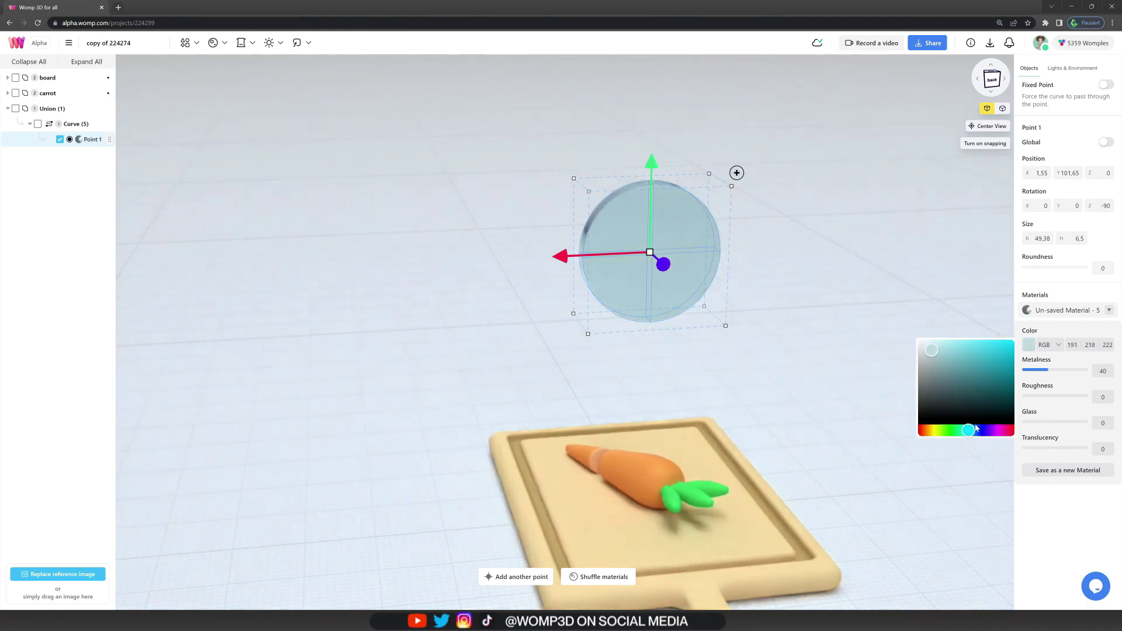
drag(975, 431, 969, 432)
drag(930, 357, 929, 357)
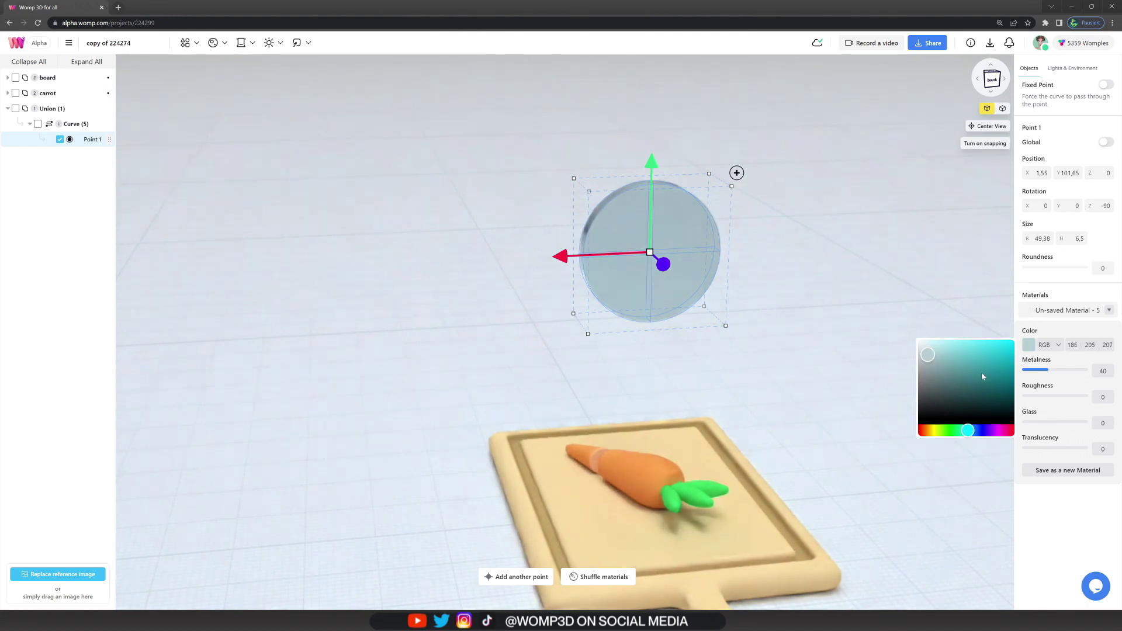
click(1028, 400)
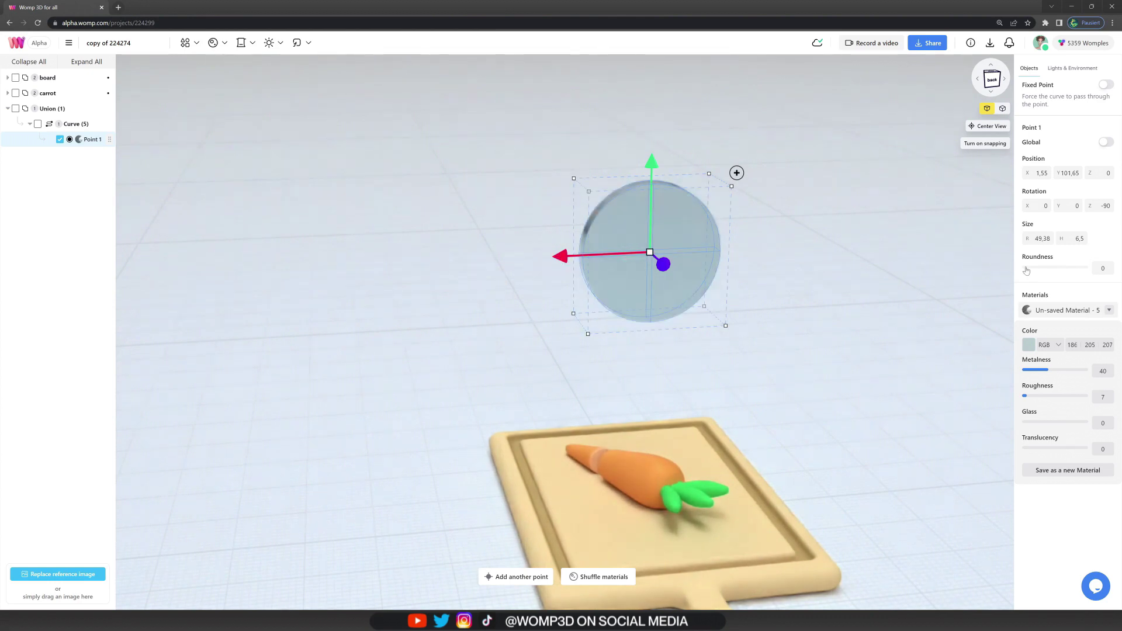
drag(1027, 268, 1038, 269)
Duplicate the disc point along the blade's length to about Z -45.25 and set the curve's goop strength to 5.
alt+drag(571, 266, 430, 257)
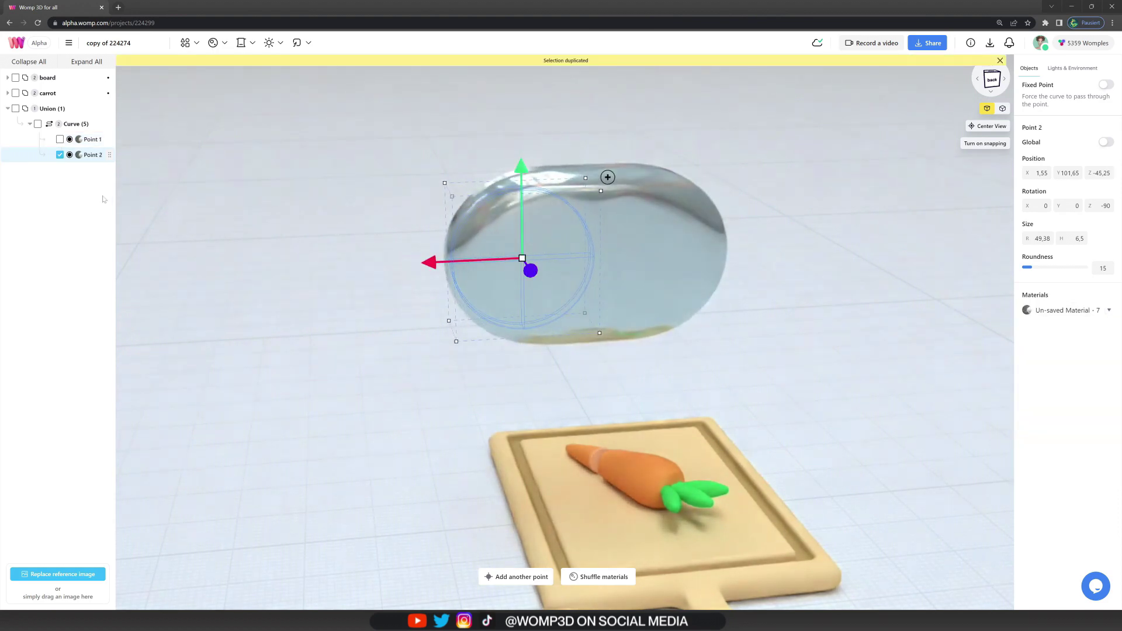
click(82, 124)
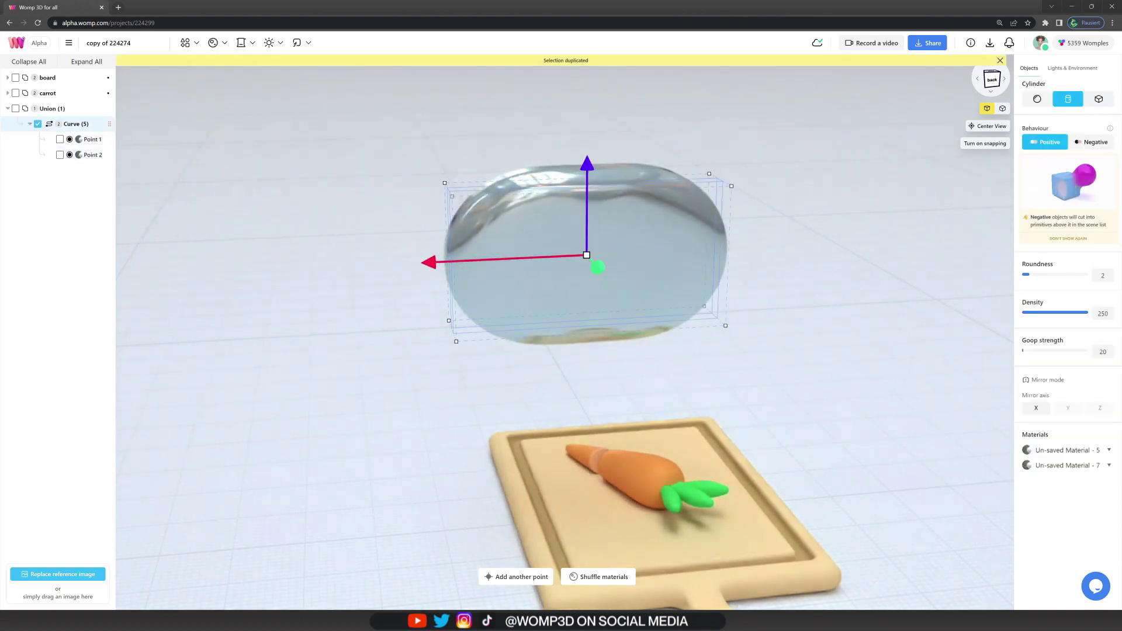
text(5)
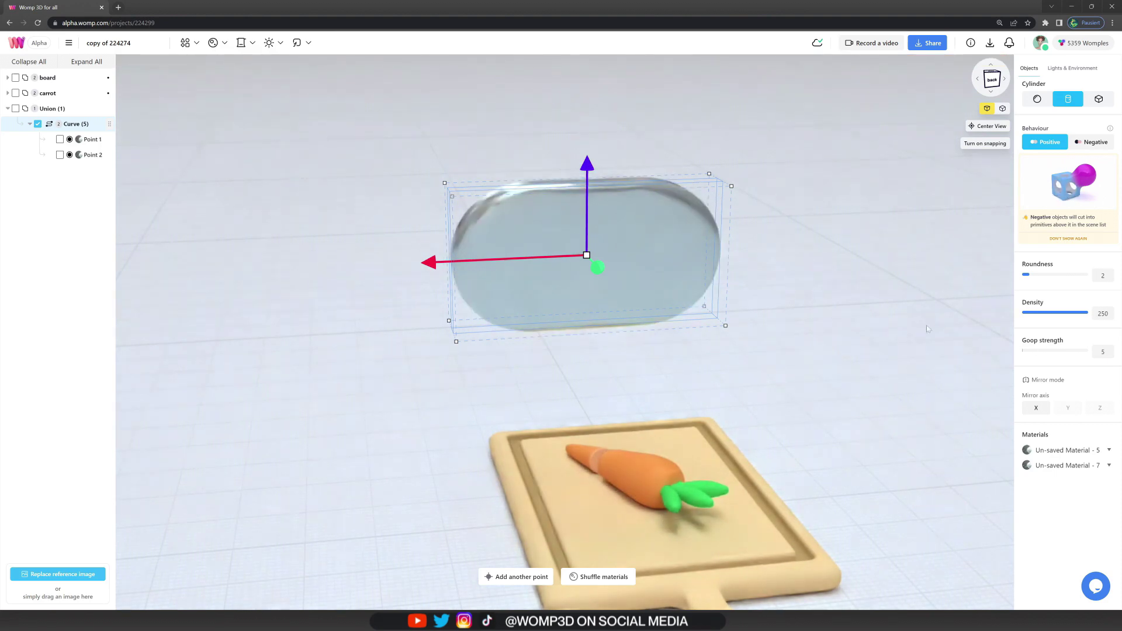
Shrink and raise Point 2 to about 41.79 × 5.5, and duplicate it towards the blade tip as a raised point of about 32.63 × 4.3.
click(88, 155)
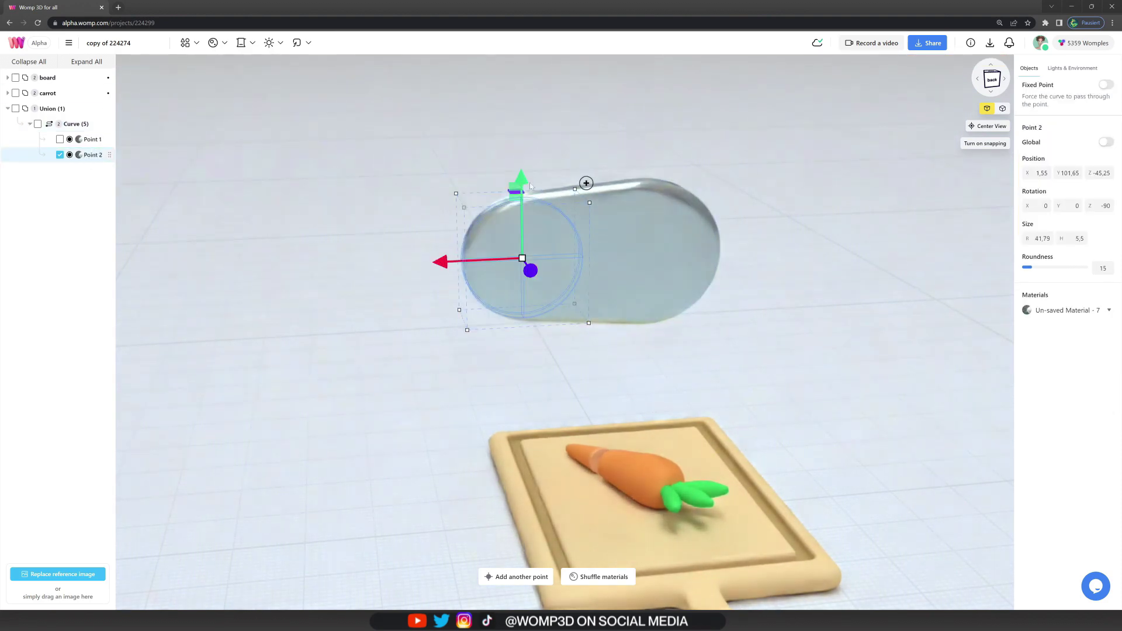
drag(526, 179, 522, 170)
alt+drag(440, 254, 329, 258)
key(minus)
key(minus)
key(minus)
key(minus)
drag(412, 188, 413, 179)
Taper the blade with two more duplicated, raised points: one about 21.13 × 2.78 at Z -111 and a tip about 7.97 × 1.05 at Z -131.2.
drag(389, 222, 242, 240)
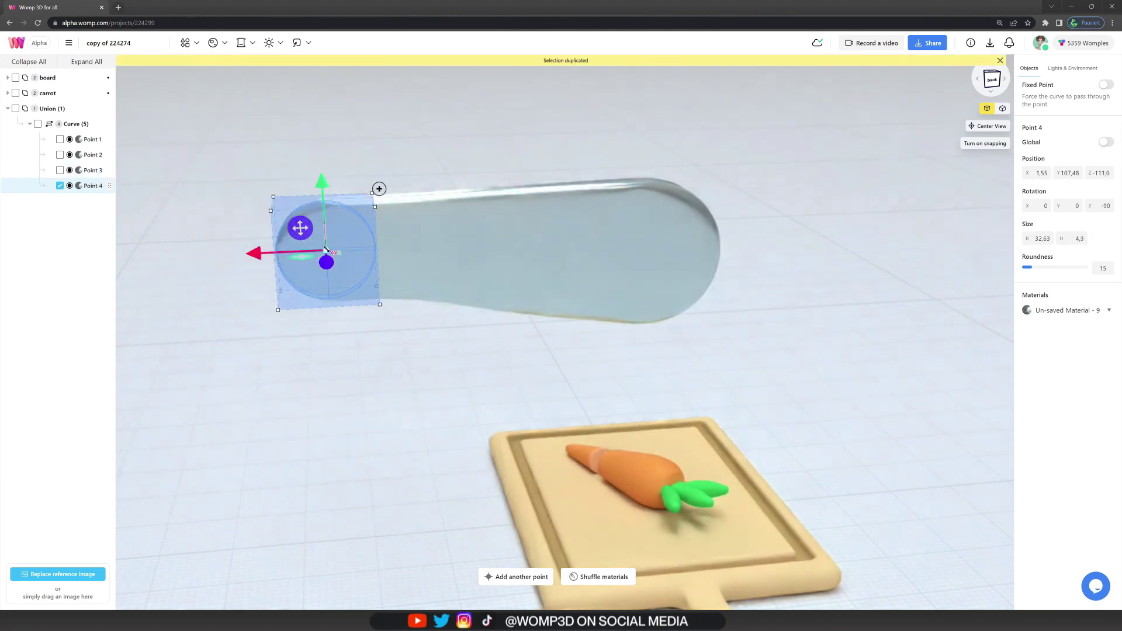
drag(273, 198, 323, 189)
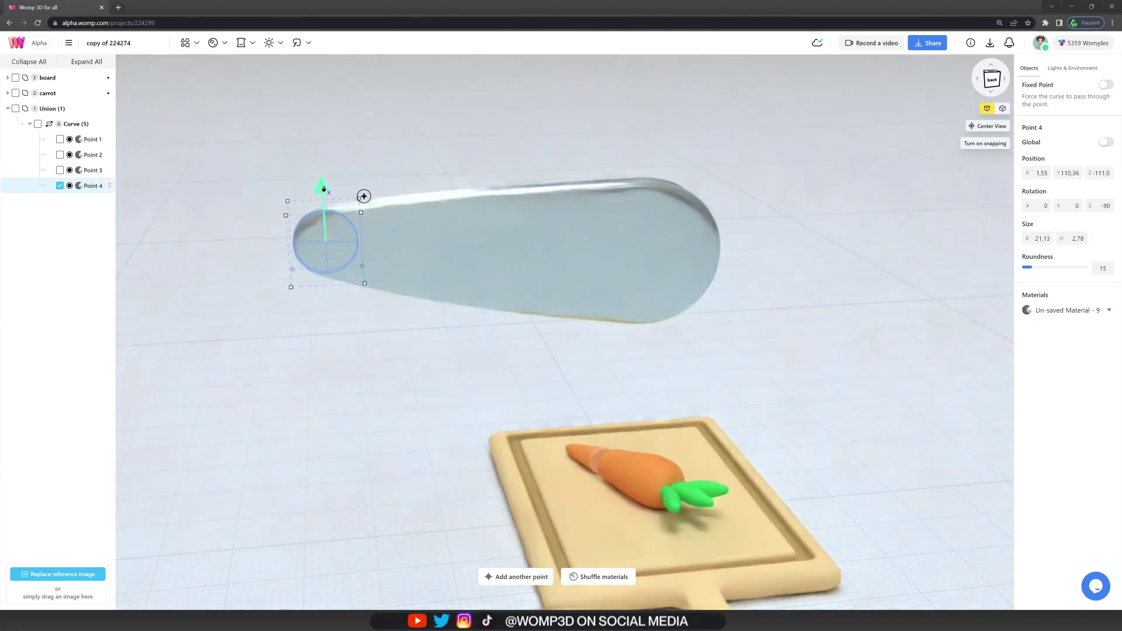
alt+drag(270, 241, 207, 243)
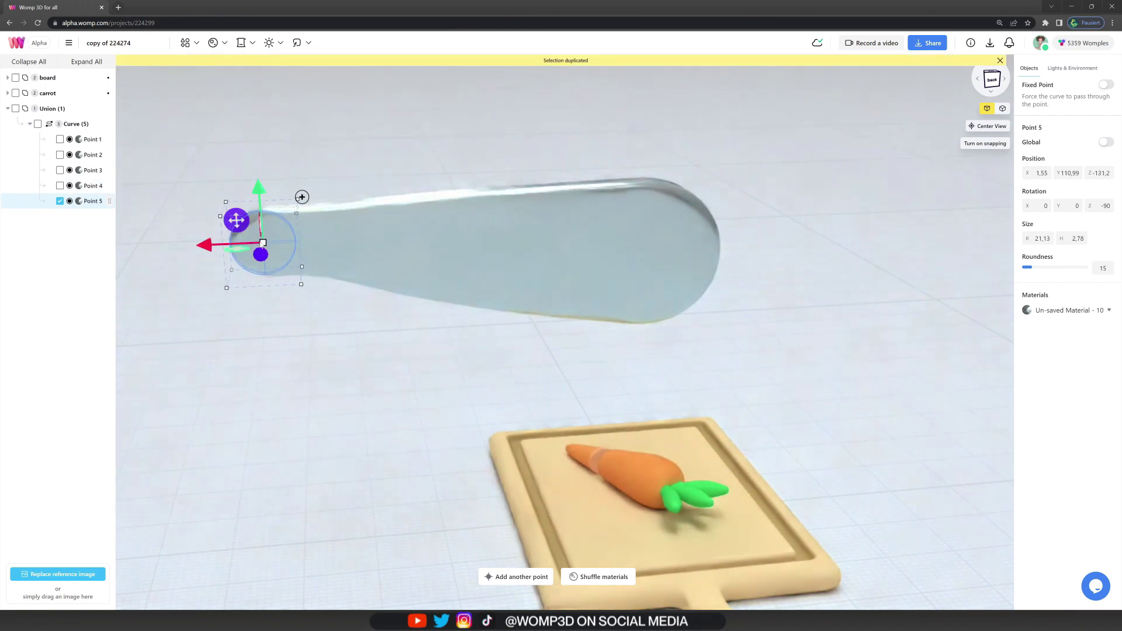
drag(222, 205, 244, 210)
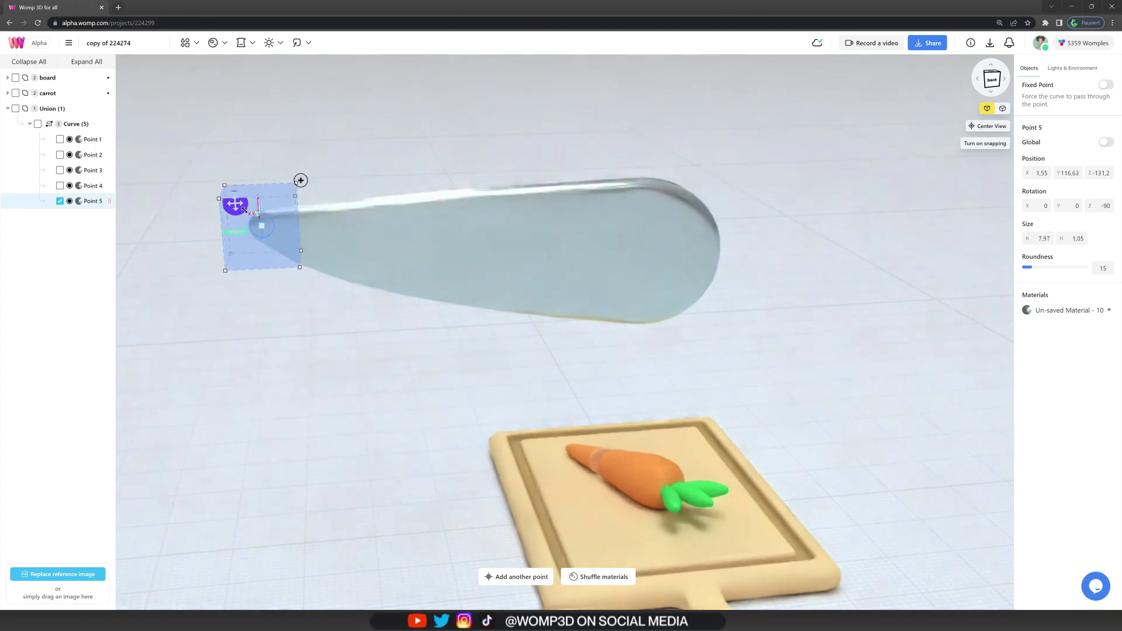
click(402, 363)
Add a cube to the blade's Union, stretch it to about 264.69 along Z, and raise it to about Y 168.91.
drag(402, 362, 396, 282)
click(52, 108)
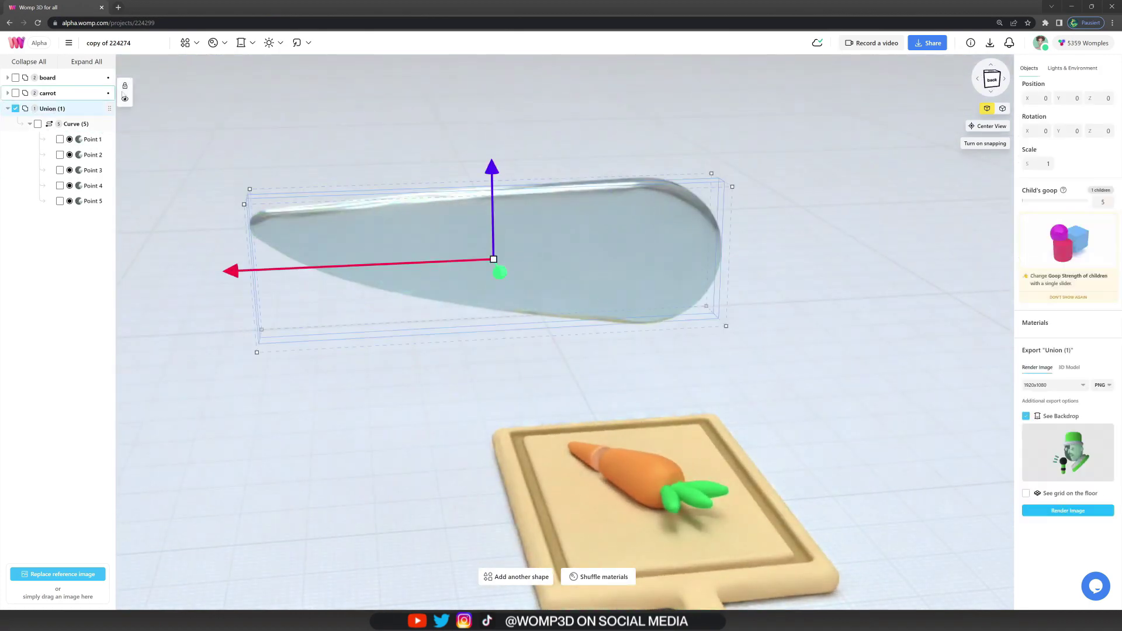
click(185, 50)
click(183, 111)
scroll(687, 297, down, 5)
drag(516, 347, 284, 371)
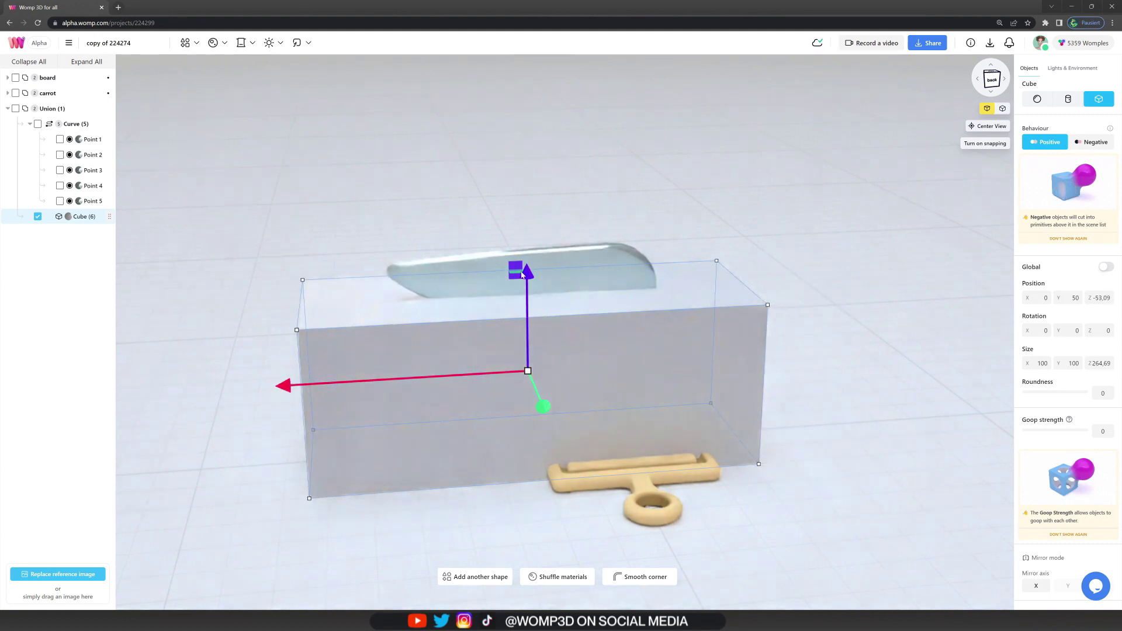
drag(522, 274, 515, 73)
Make the cube negative with goop strength 2 so it trims the blade's upper edge straight.
click(1095, 145)
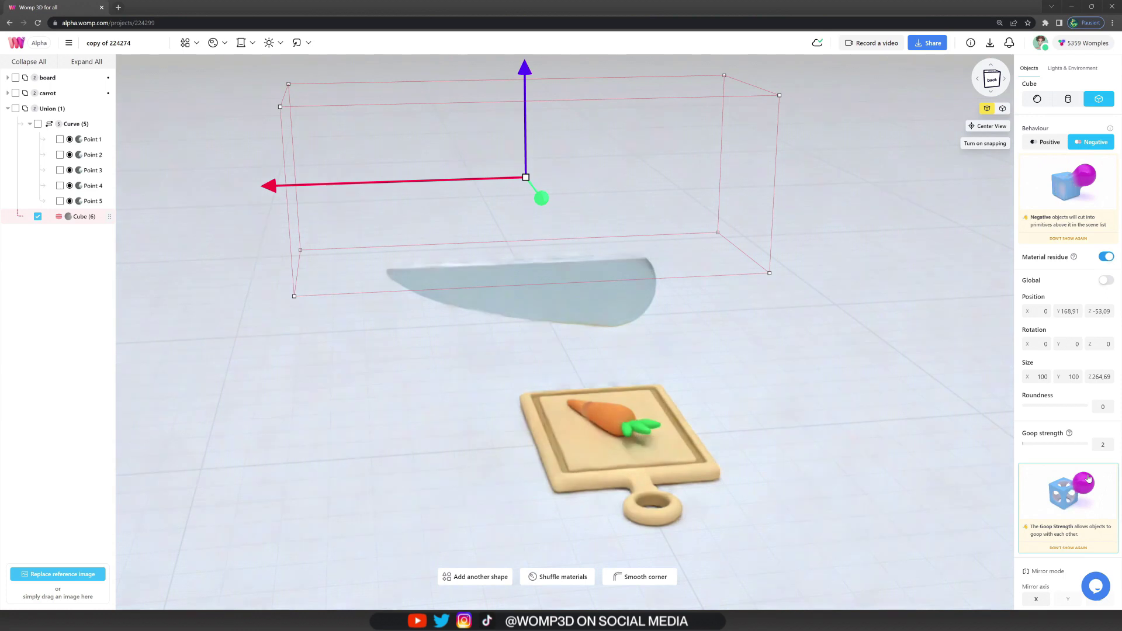
click(649, 355)
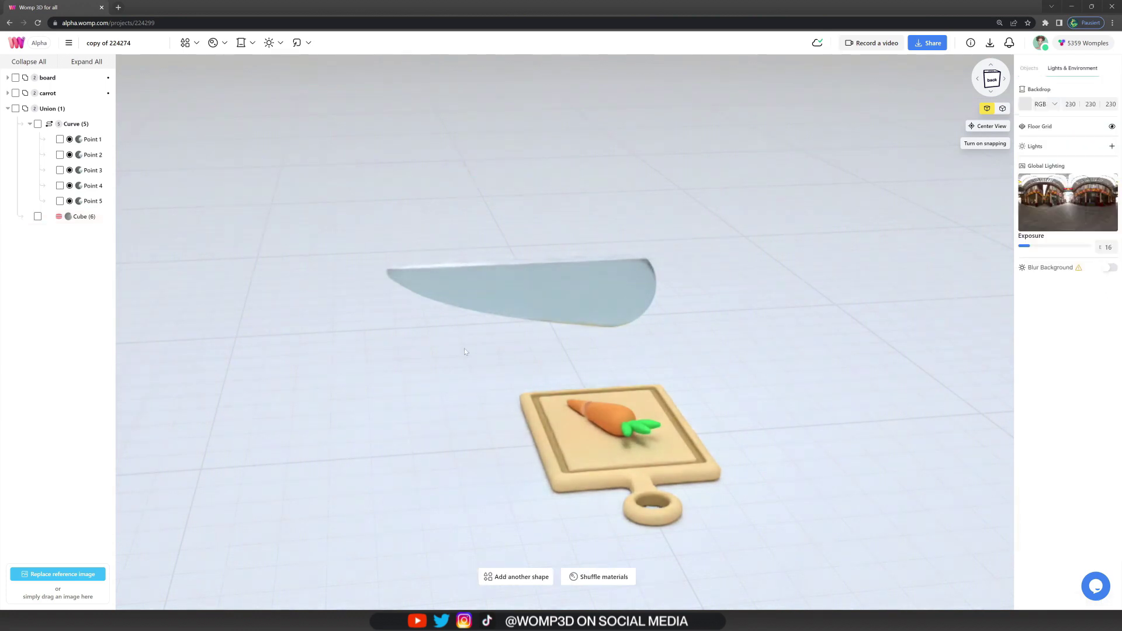
drag(464, 348, 665, 351)
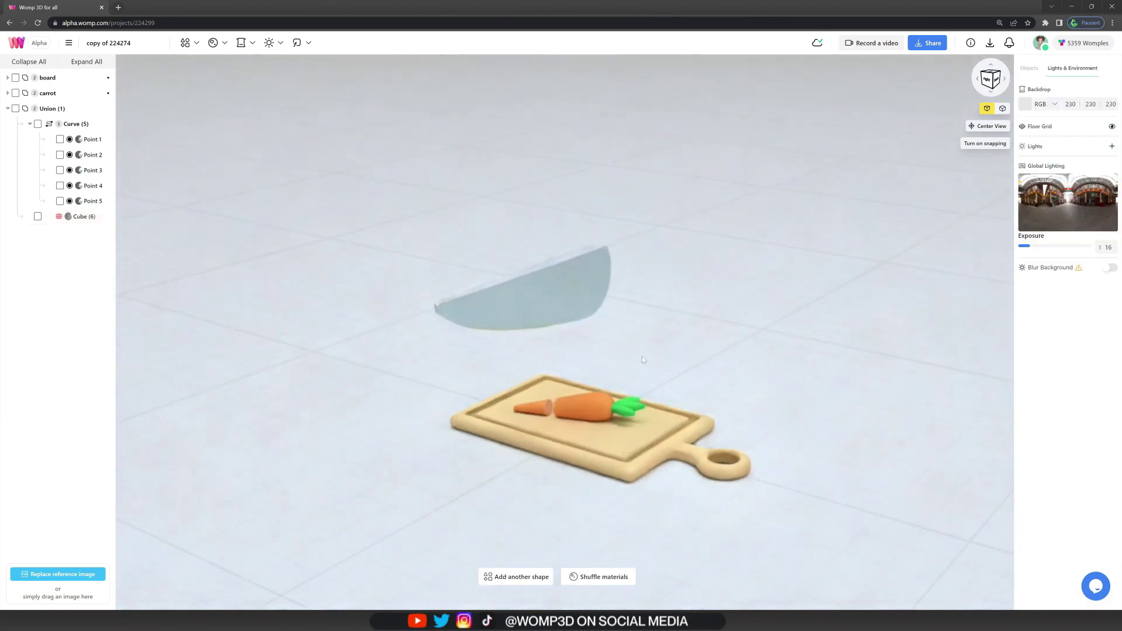
Duplicate the negative cube, shift the copy beside the blade to about X 62.57, and mirror it along the X axis.
click(92, 218)
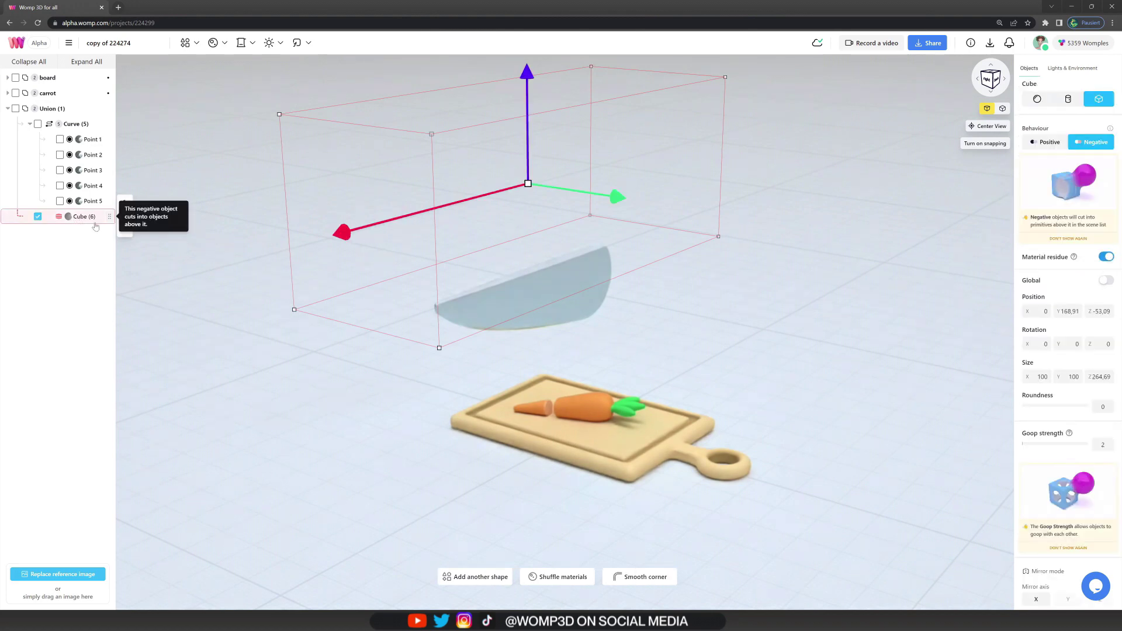
key(ctrl+c)
key(ctrl+v)
drag(336, 376, 526, 383)
drag(653, 193, 777, 202)
scroll(1039, 499, down, 2)
click(1036, 511)
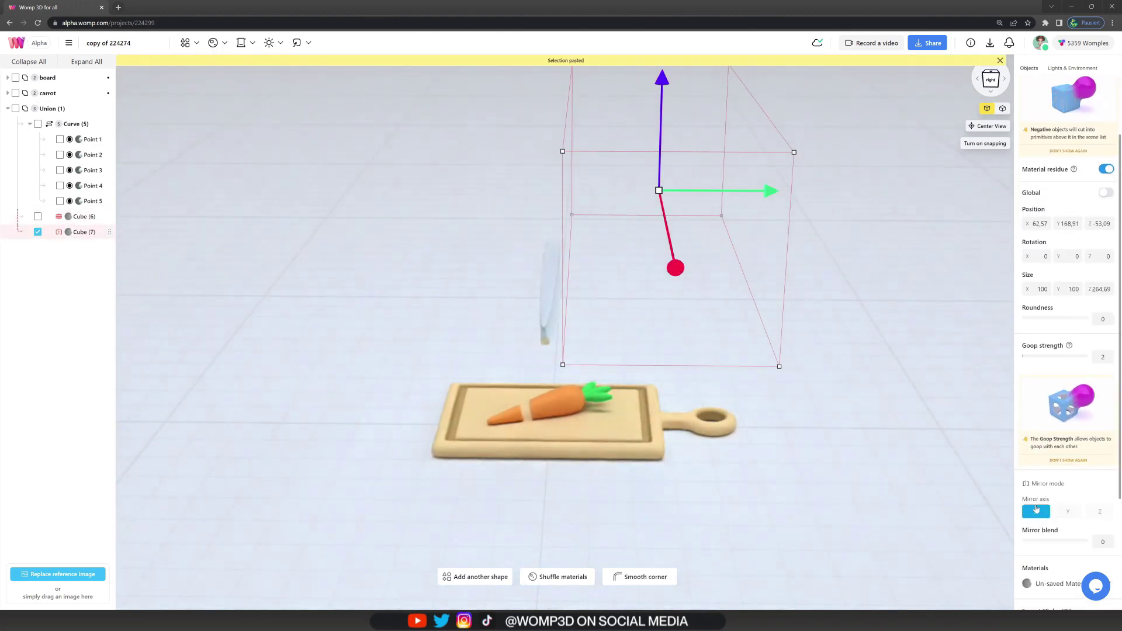
Thin the blade by moving the mirrored negative cube to about X 52.57, Y 106.48 and rotating it to about -3.82 about Z.
drag(661, 129, 661, 208)
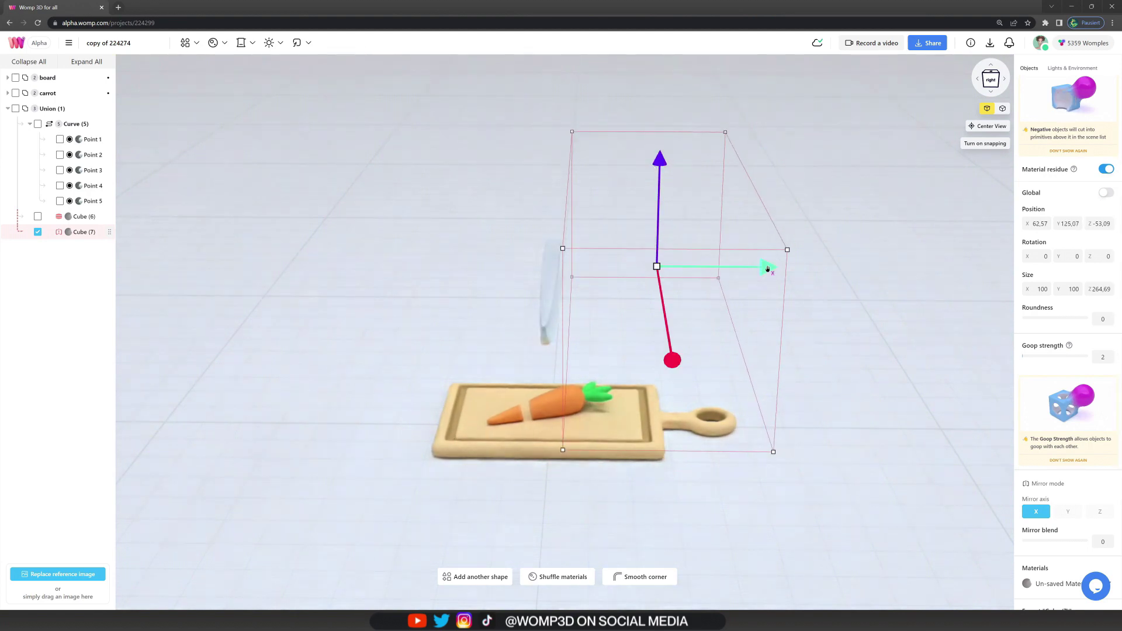
drag(764, 266, 749, 268)
drag(645, 155, 663, 215)
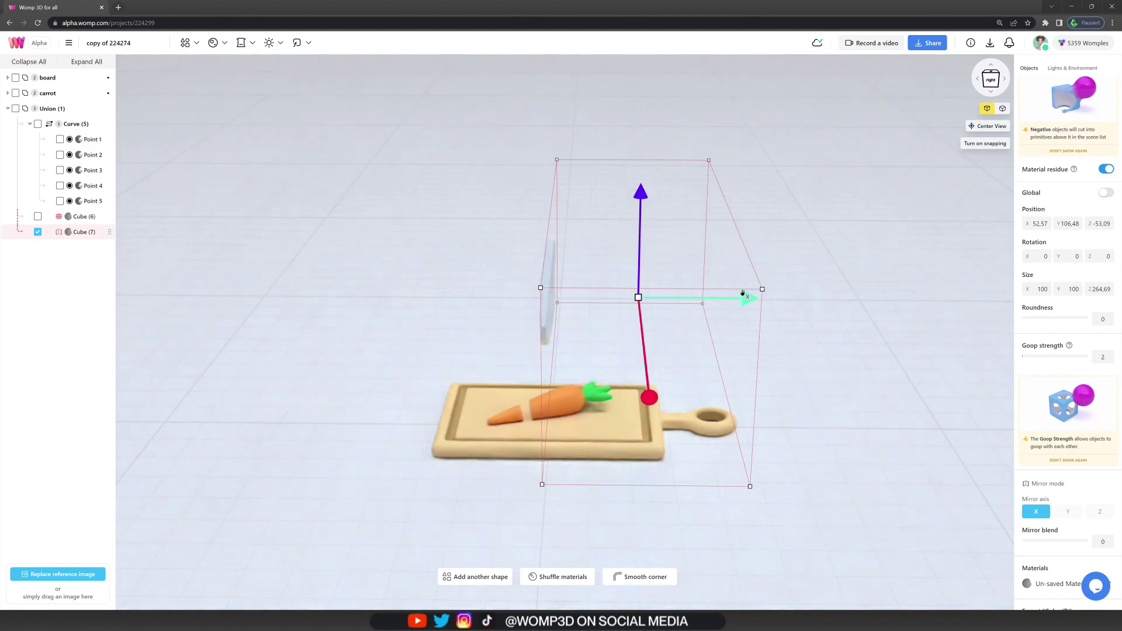
drag(782, 272, 793, 279)
drag(893, 291, 763, 227)
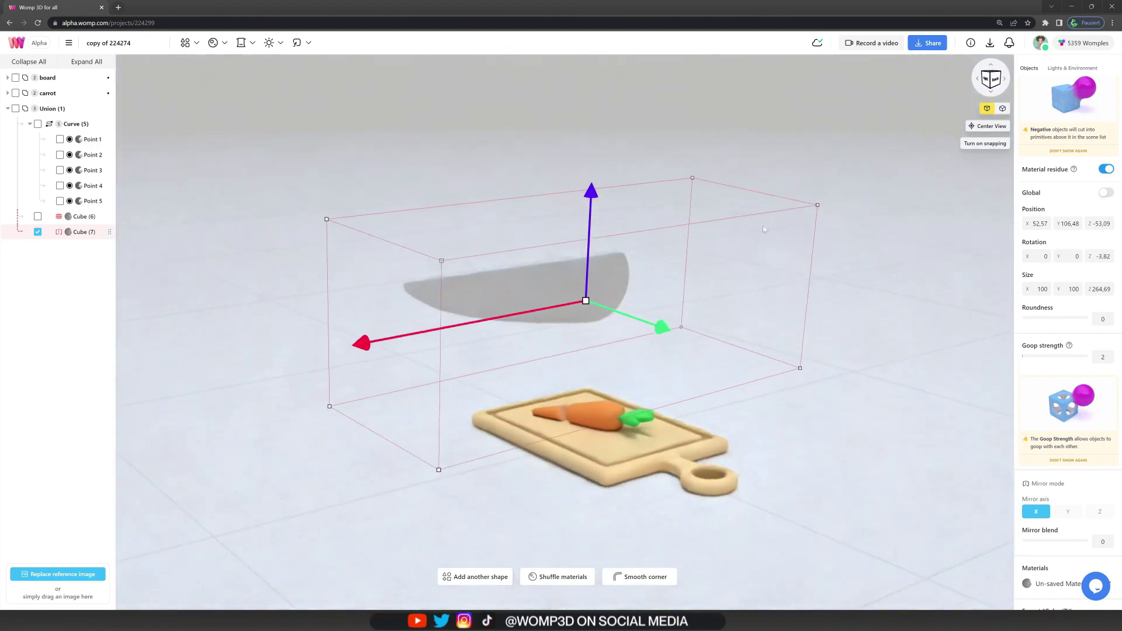
drag(800, 192, 832, 194)
Duplicate the blade curve and take the copy out of the Union as a separate object.
right_drag(864, 404, 868, 321)
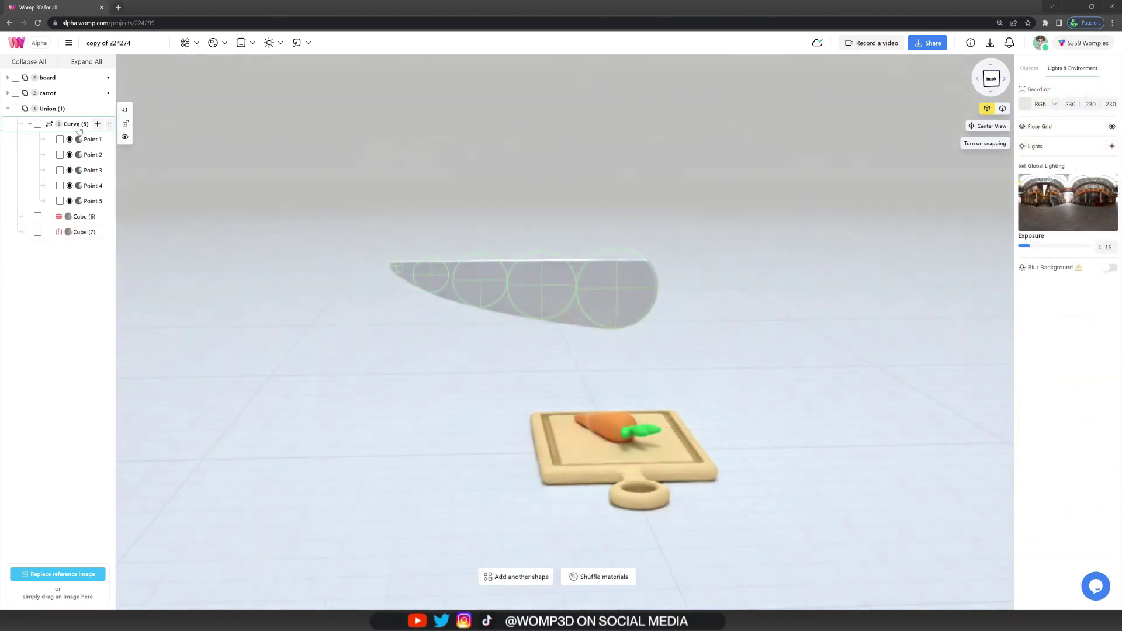
click(78, 126)
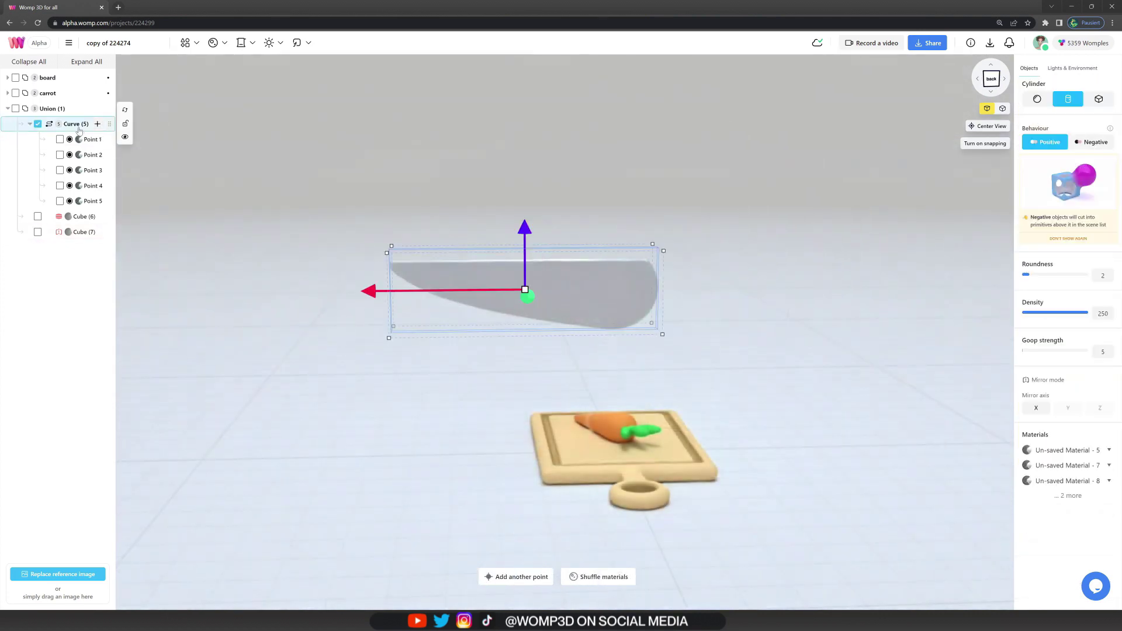
key(ctrl+c)
key(ctrl+v)
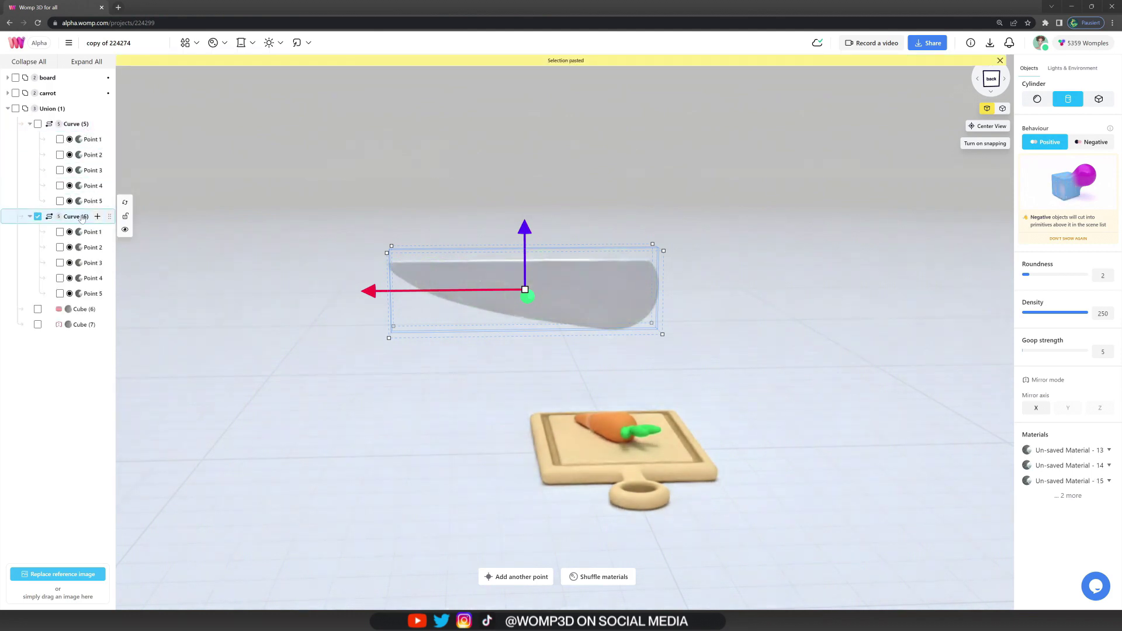
drag(82, 217, 82, 336)
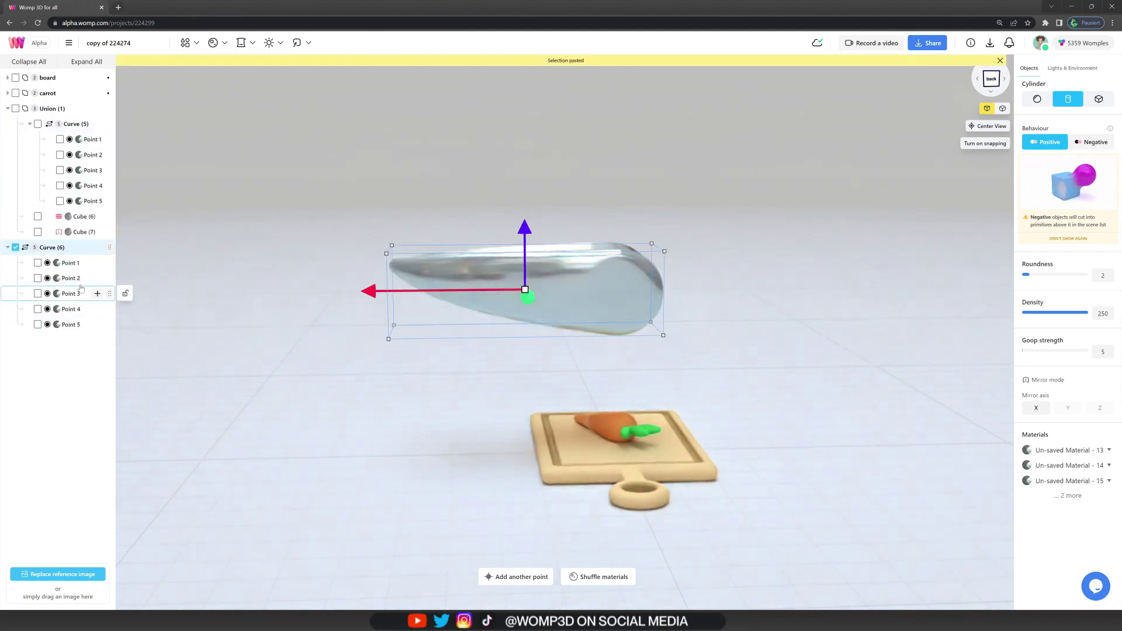
Delete Points 2 to 5 of the copied curve and select its remaining Point 1.
click(70, 265)
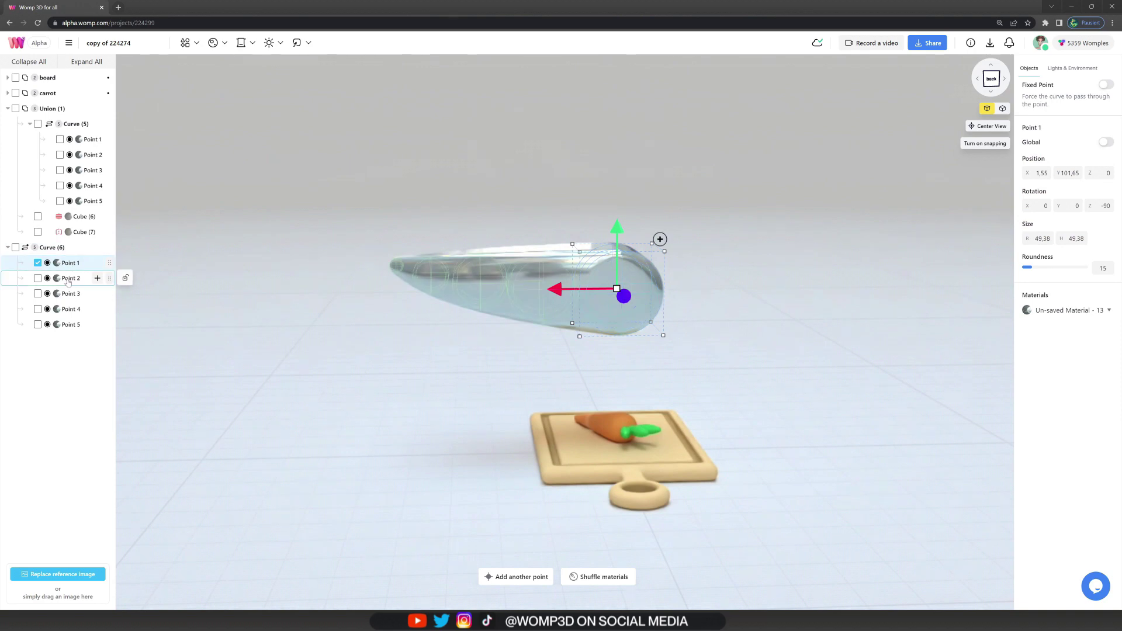
click(68, 280)
key(Delete)
key(Delete)
key(Delete)
key(Delete)
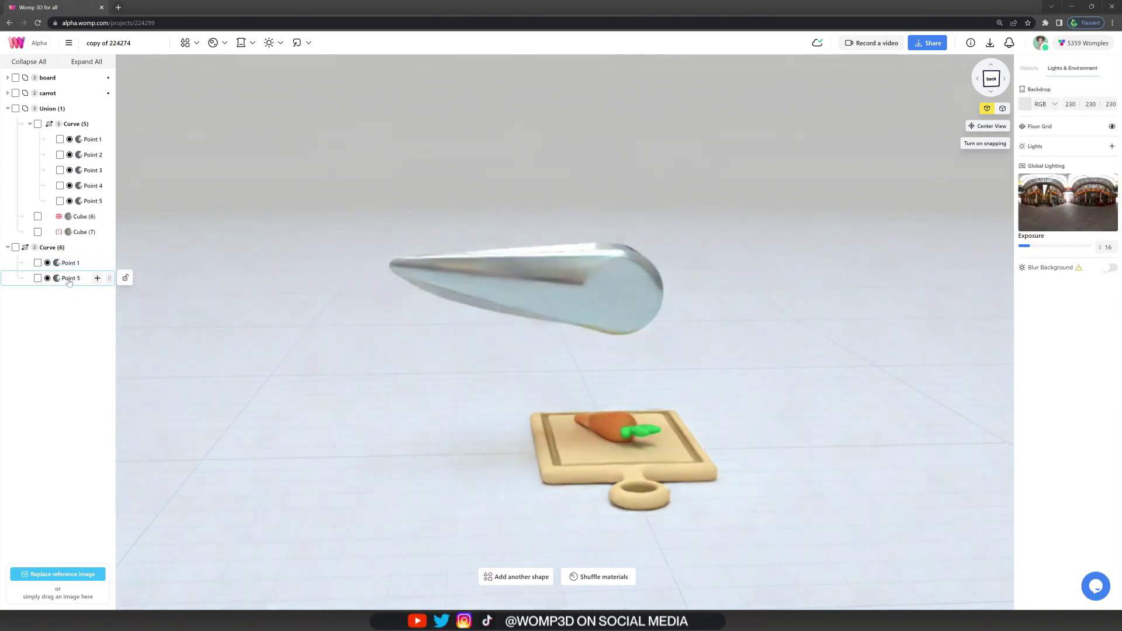
click(70, 264)
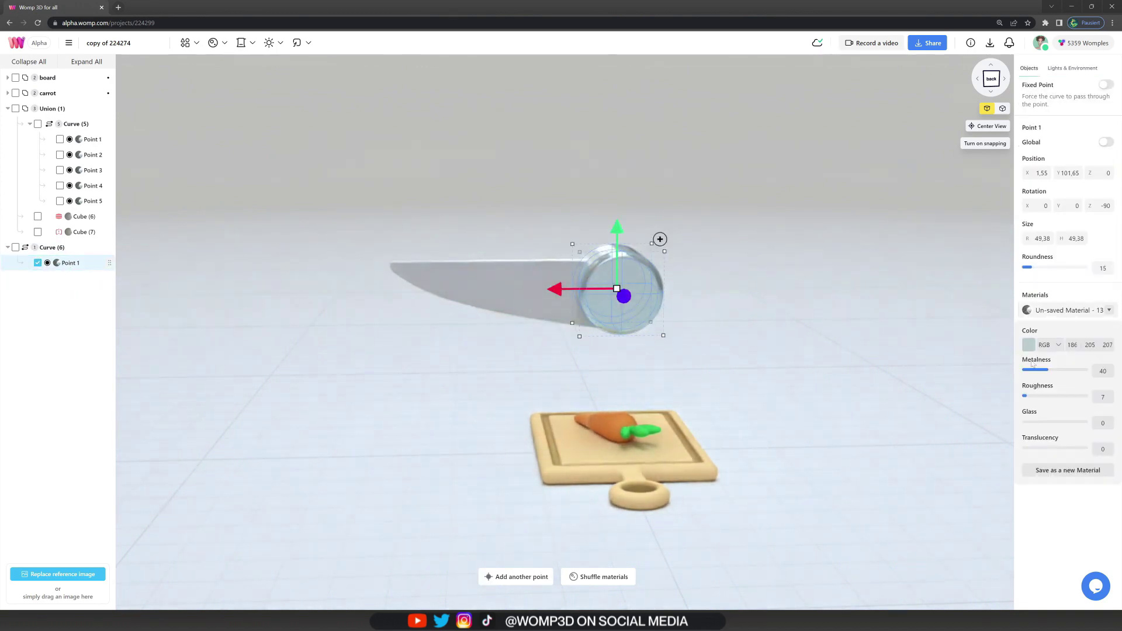
Recolour the handle's Point 1 dark brown, RGB 114, 72, 43, with metalness 0 and roughness 35.
click(1029, 344)
drag(962, 433, 925, 432)
click(959, 371)
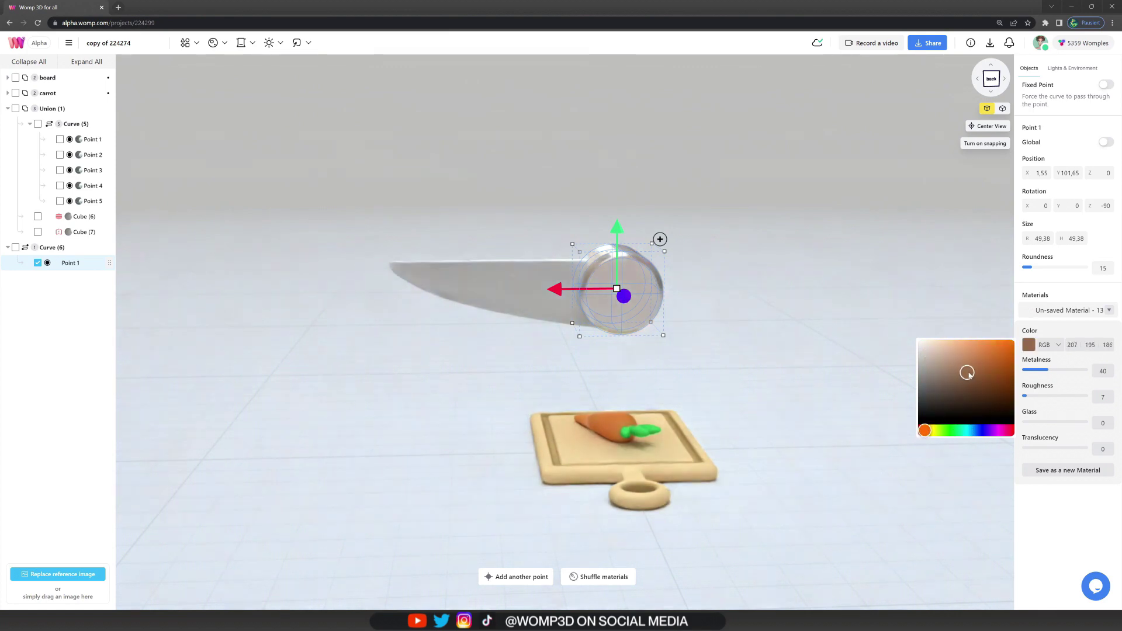
click(981, 368)
drag(1033, 374, 1022, 375)
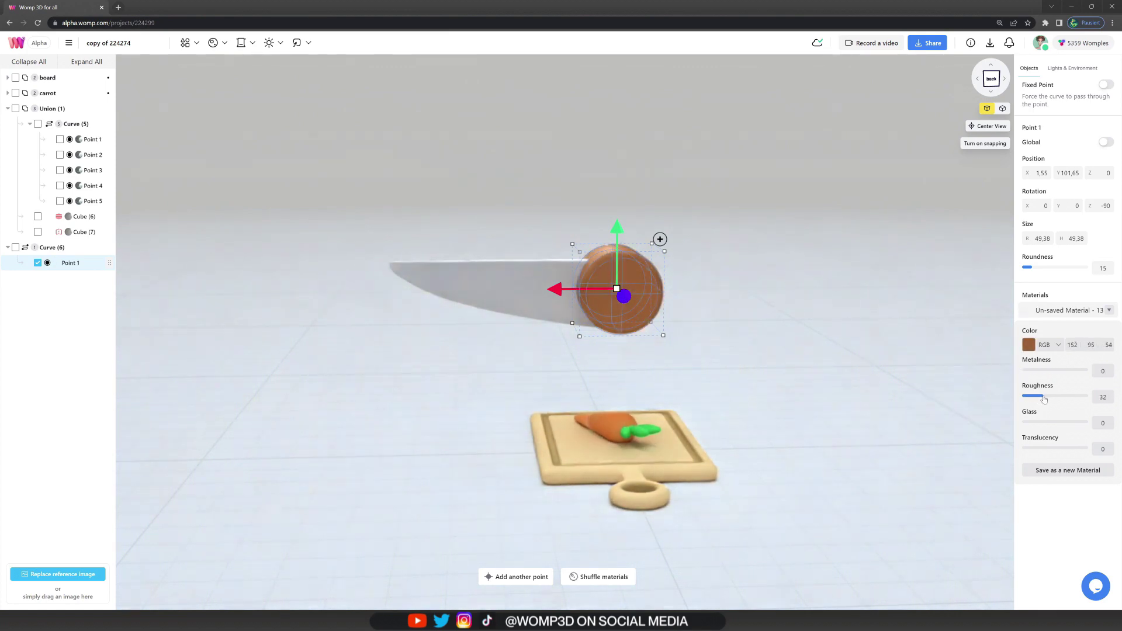
click(1030, 349)
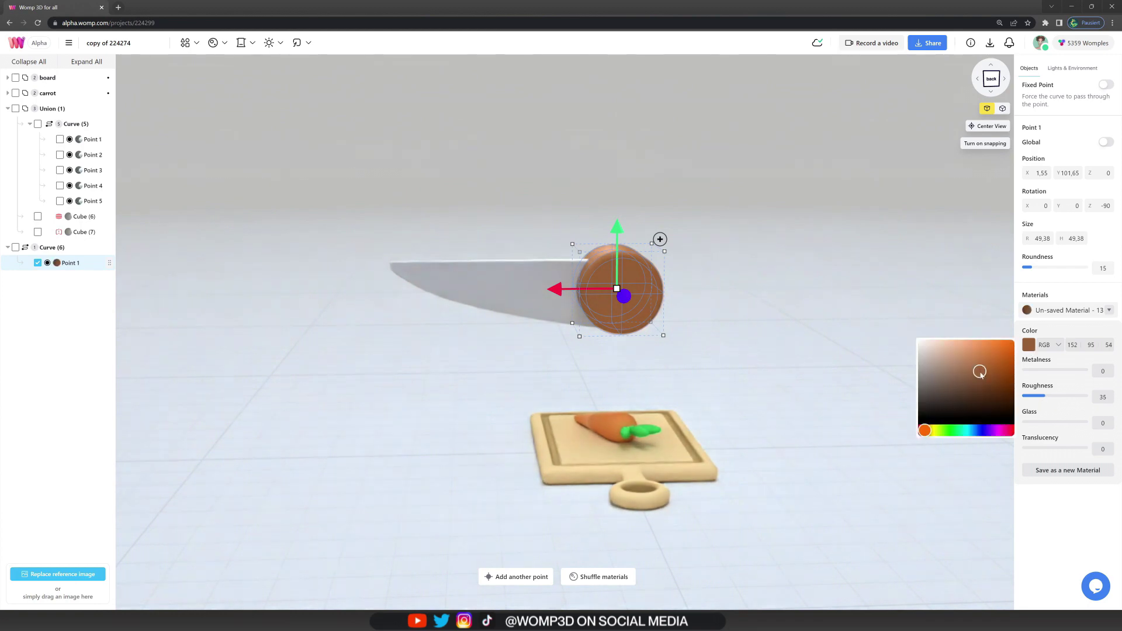
drag(986, 379, 978, 386)
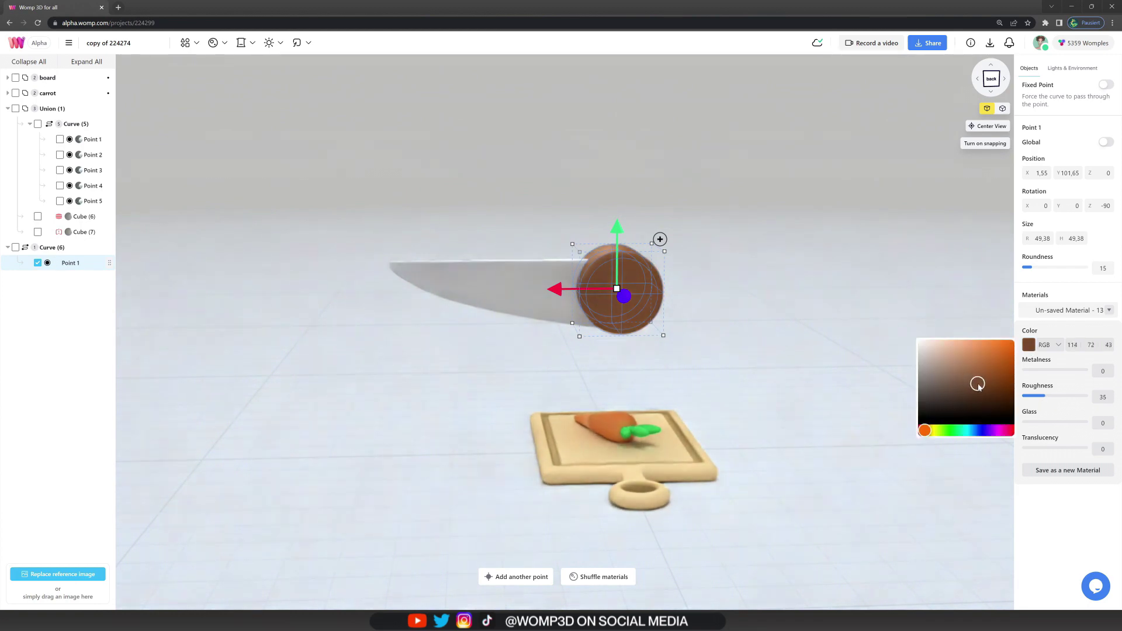
Change the handle curve's base shape to a cube and shrink it at the blade's rear end.
drag(800, 353, 754, 362)
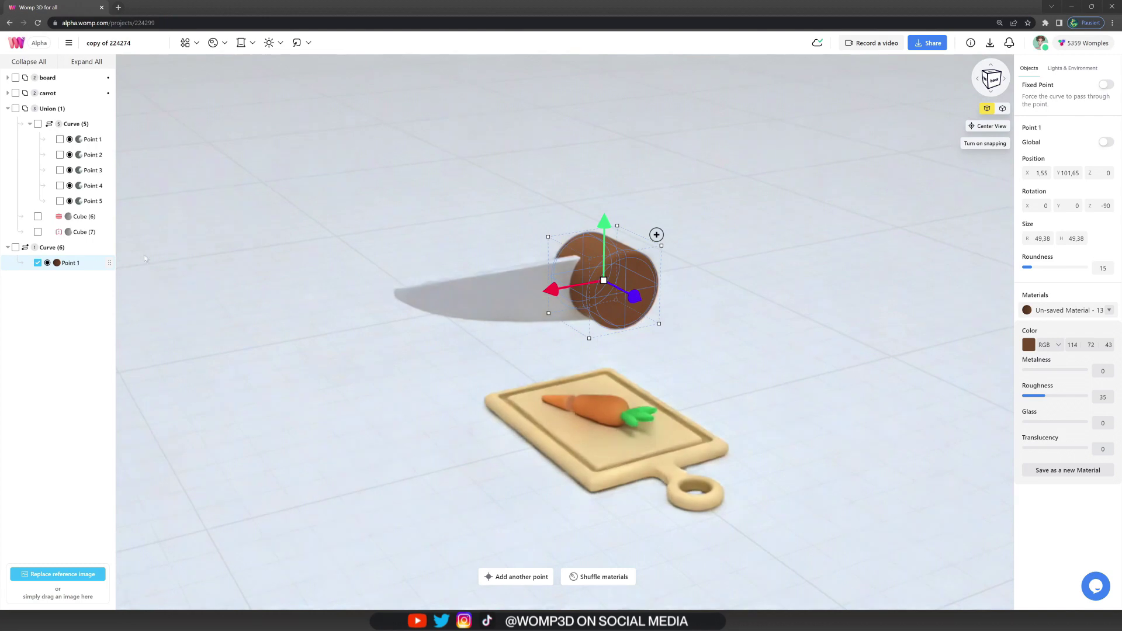
click(53, 247)
click(1098, 99)
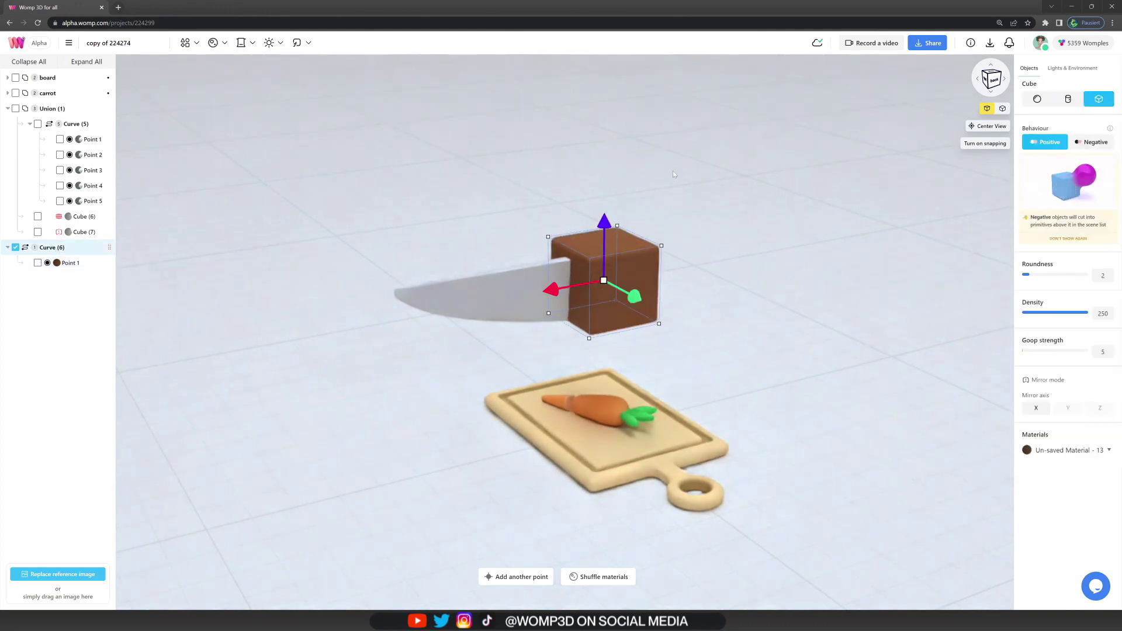
drag(672, 171, 728, 272)
drag(645, 273, 576, 252)
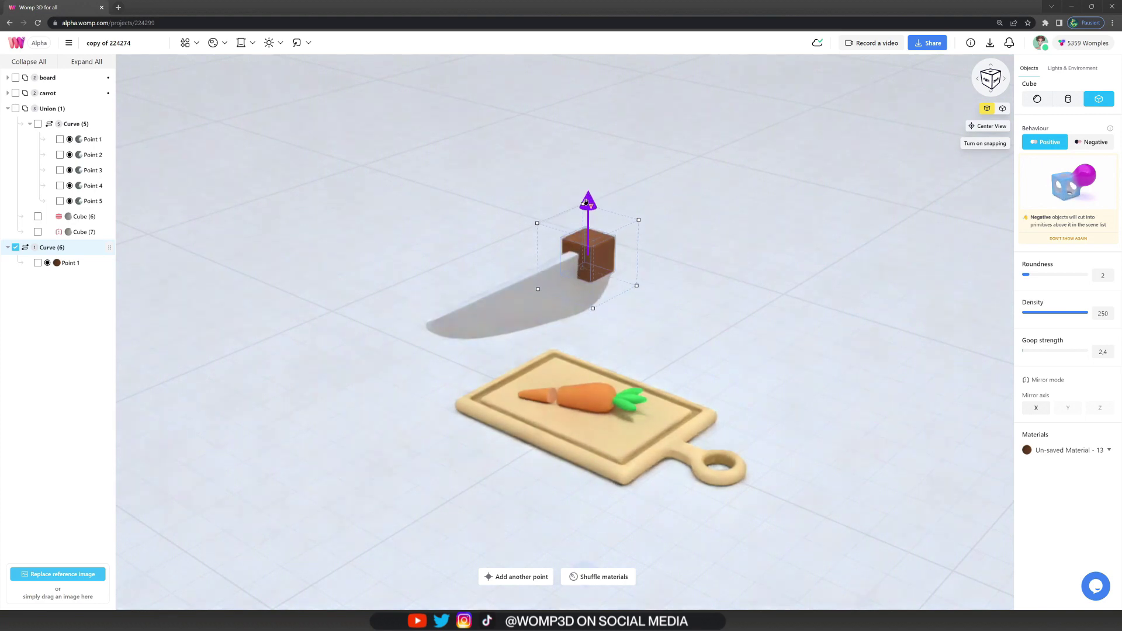
Resize Point 1 to about 23.74 × 9.83 × 23.74 with roundness 50 and position it at about Y 109.88, Z 15.45.
click(70, 263)
drag(545, 274, 558, 266)
drag(660, 303, 796, 327)
key(ctrl+z)
drag(656, 246, 652, 248)
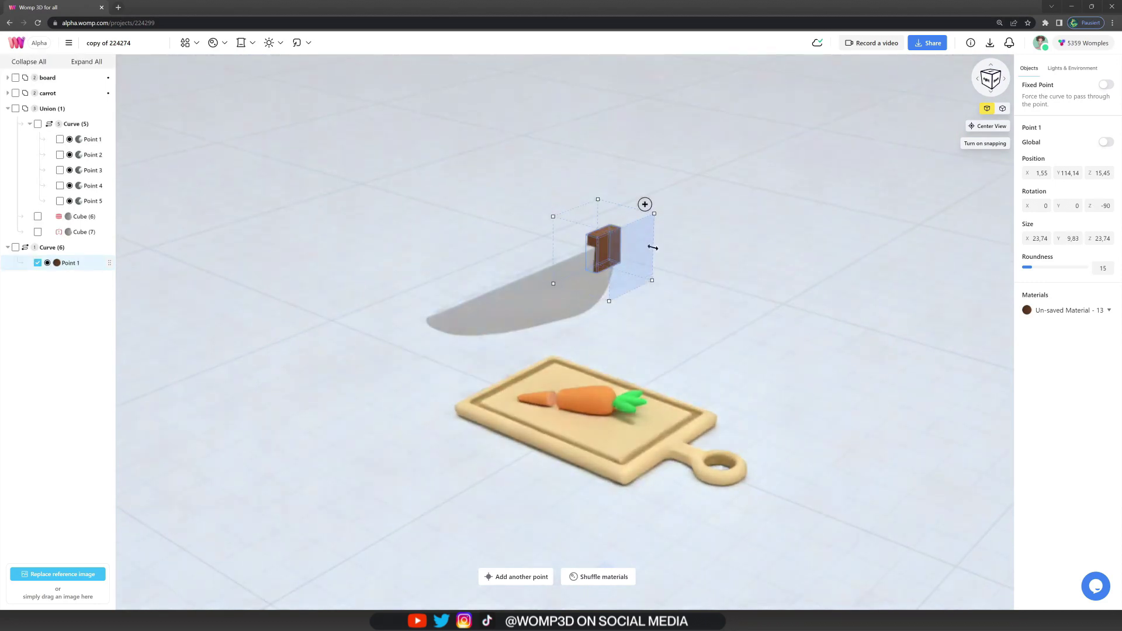
drag(1051, 271, 1057, 273)
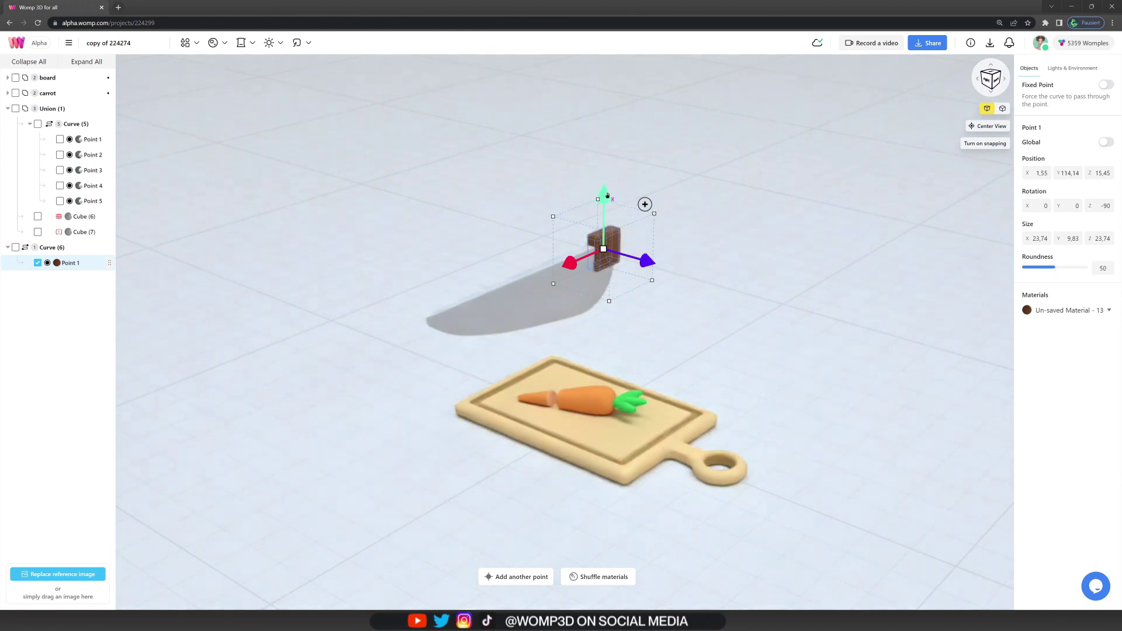
drag(608, 195, 603, 202)
Duplicate Point 1 away from the blade to about Z 88.61, then set the copy's roundness to 80 and thicken it to about 19.42.
right_drag(731, 322, 524, 262)
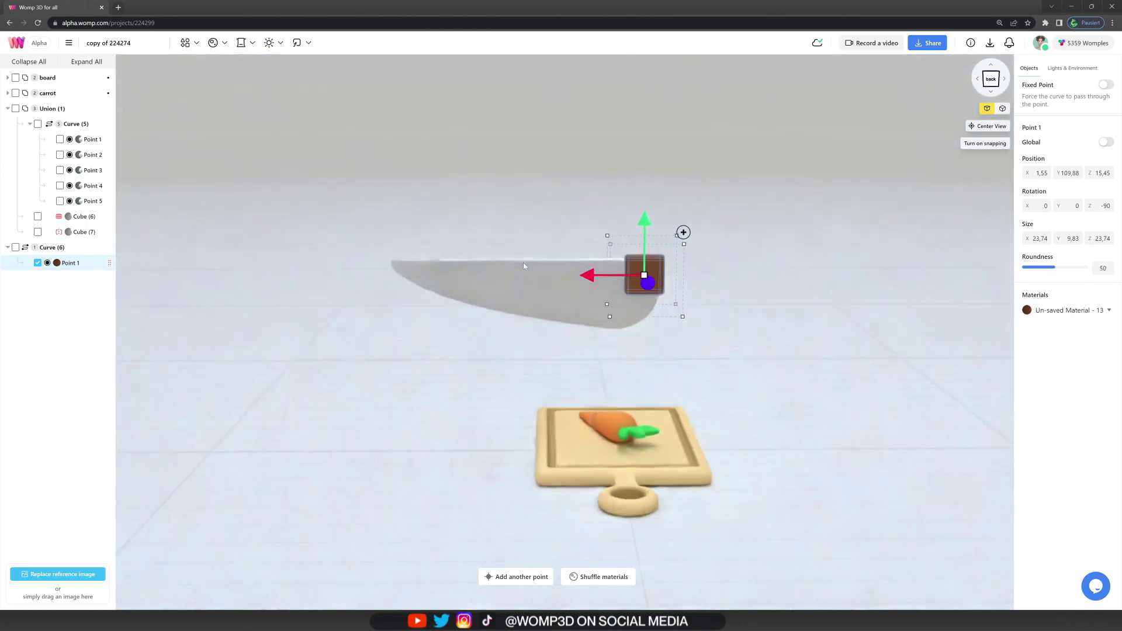
alt+drag(706, 277, 825, 277)
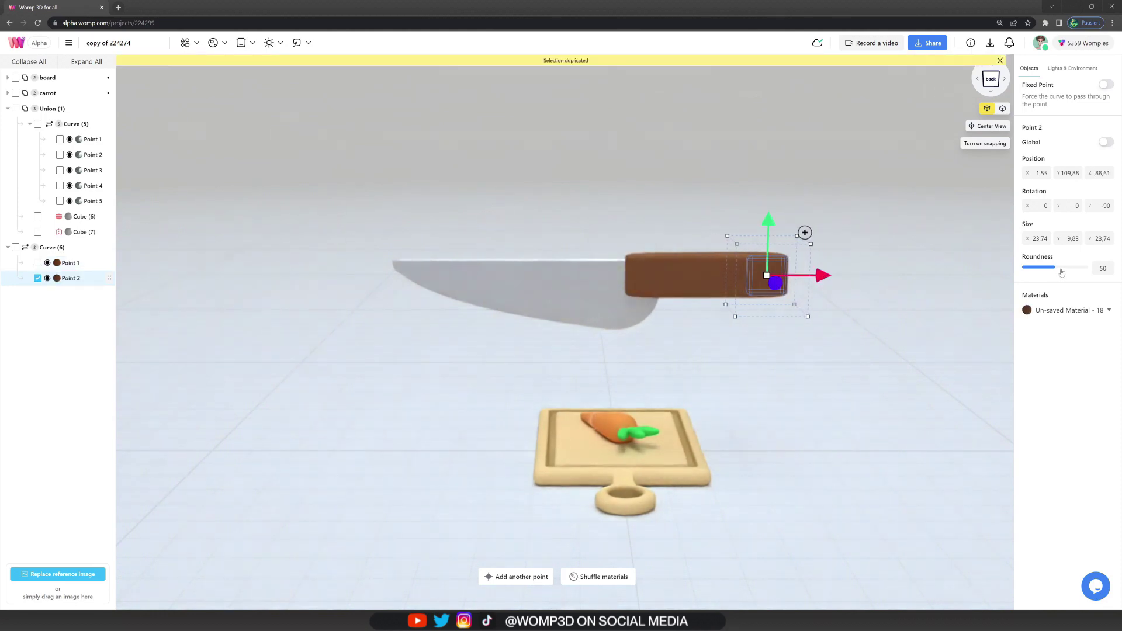
drag(1061, 272, 1076, 274)
right_drag(751, 309, 841, 357)
drag(764, 243, 723, 251)
click(832, 310)
right_drag(832, 310, 742, 270)
Narrow Point 1's X size to about 17.02 at Y 111.59, and adjust Point 2 to about 24.35 × 19.42 × 26.85 at Y 111.13.
click(647, 284)
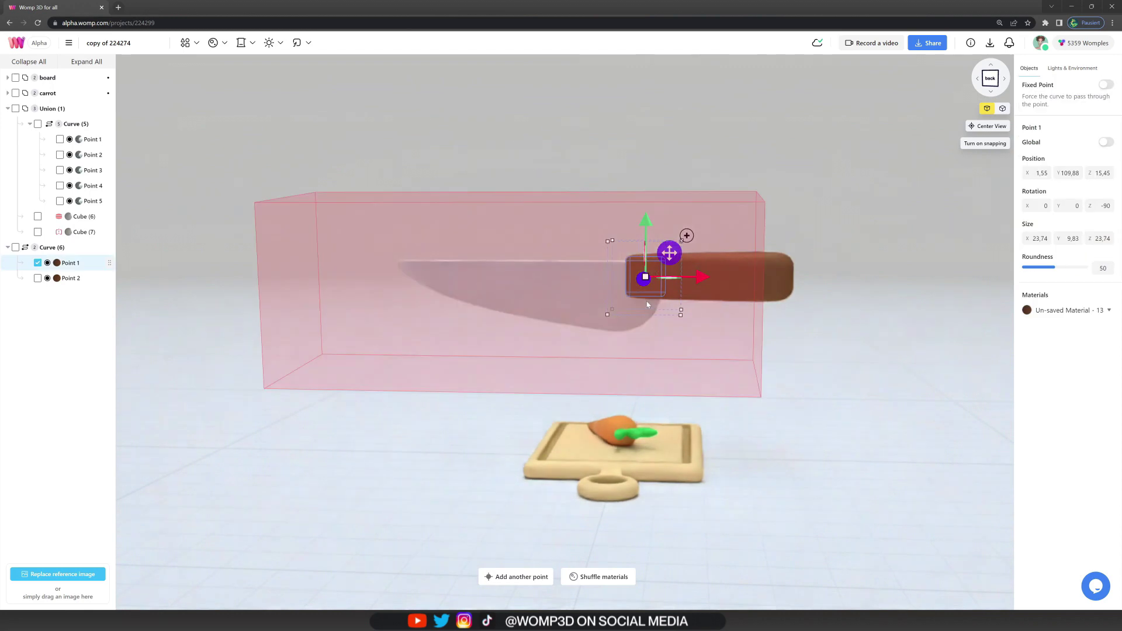
drag(644, 318, 644, 315)
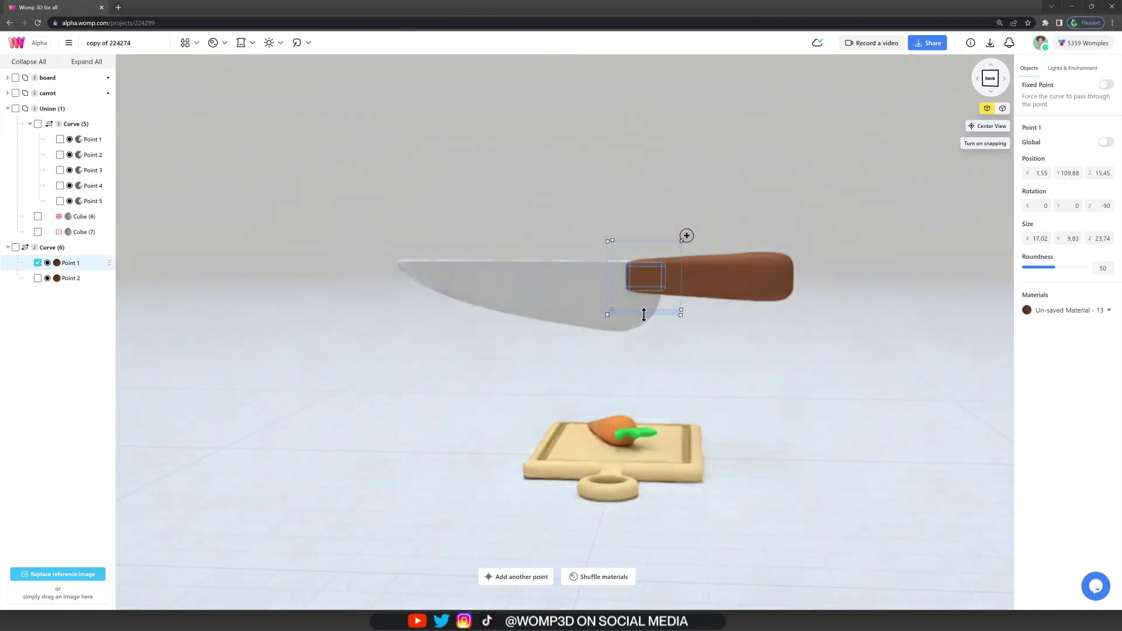
drag(646, 228, 644, 219)
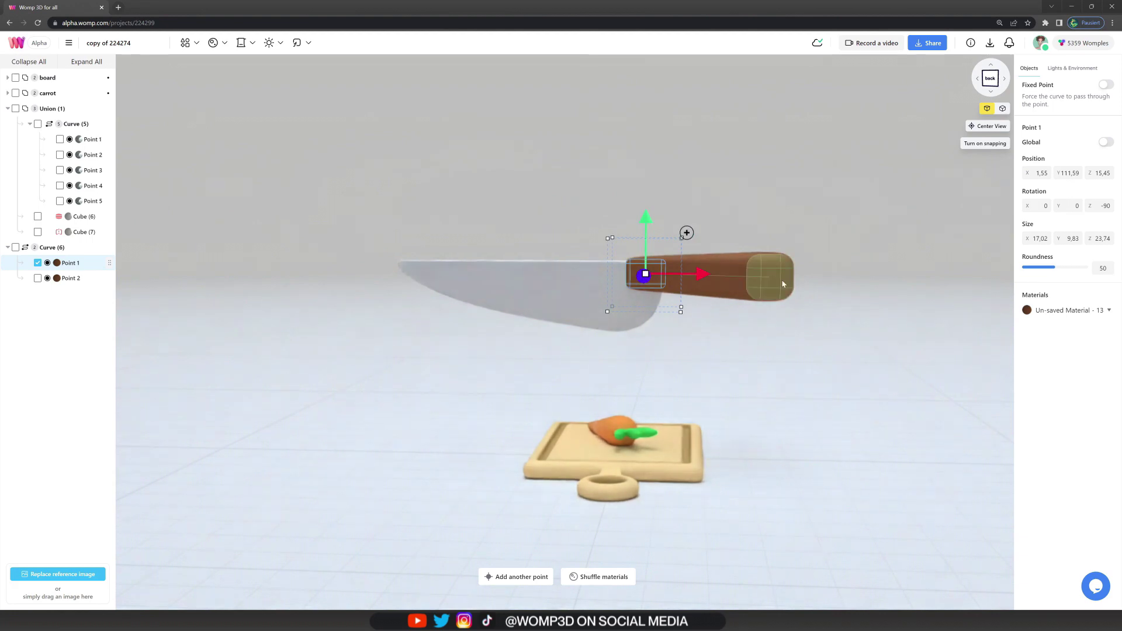
click(760, 284)
drag(771, 315, 772, 313)
mouse_move(818, 356)
right_down()
mouse_move(897, 399)
mouse_move(844, 397)
mouse_move(805, 357)
right_up()
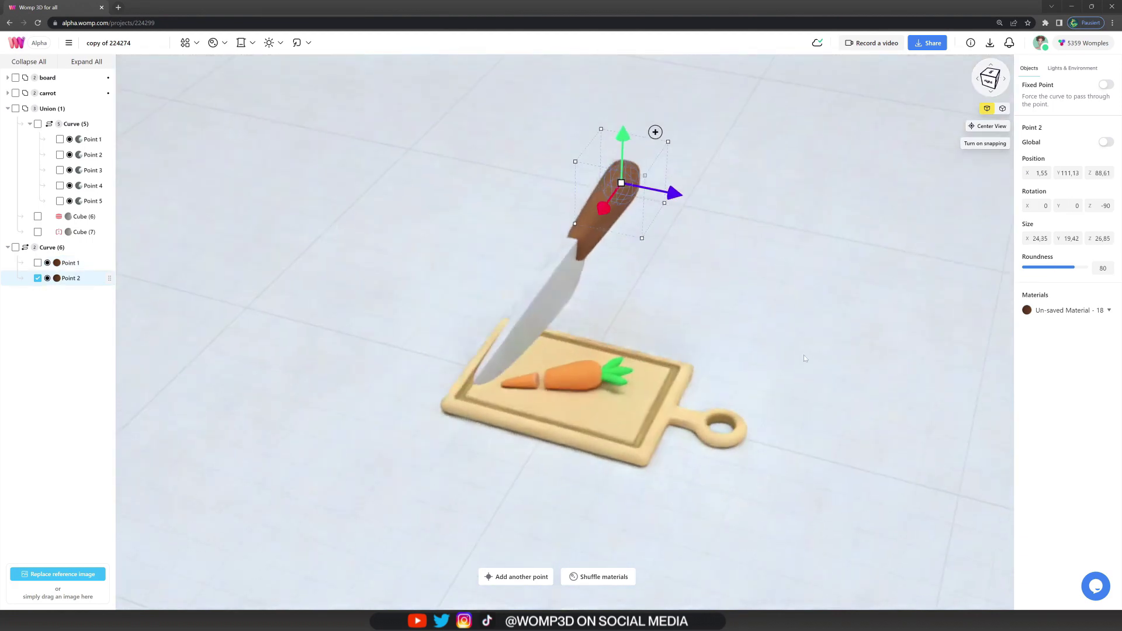
Select the whole handle curve and check its alignment with the blade from several angles.
click(805, 357)
right_drag(812, 286, 767, 278)
drag(765, 278, 661, 261)
click(78, 255)
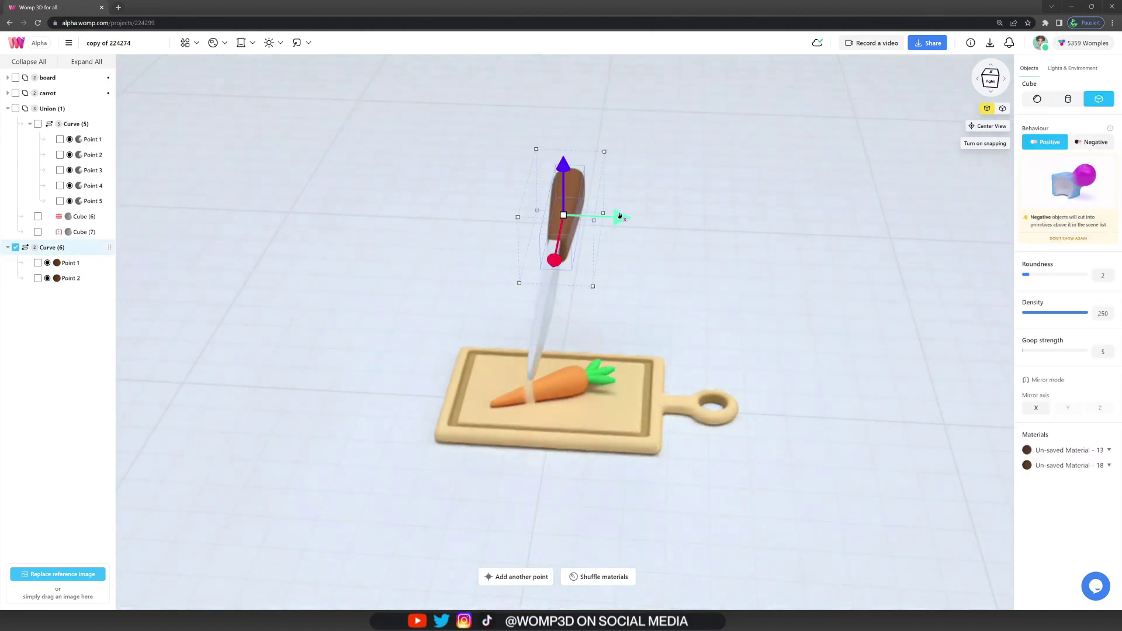
click(689, 247)
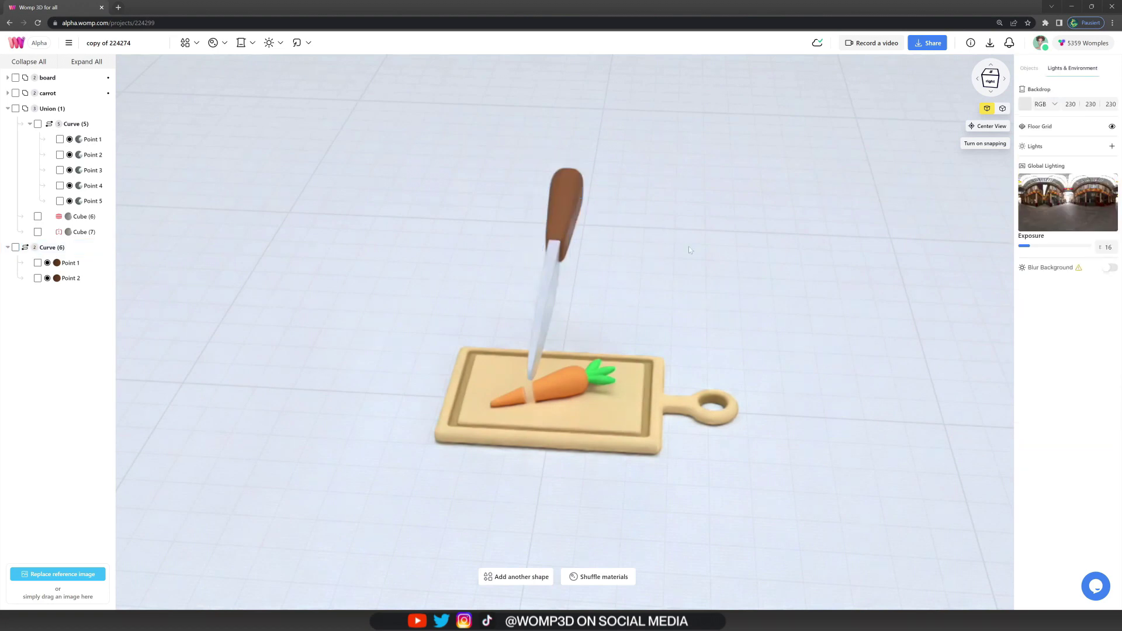
drag(689, 247, 455, 159)
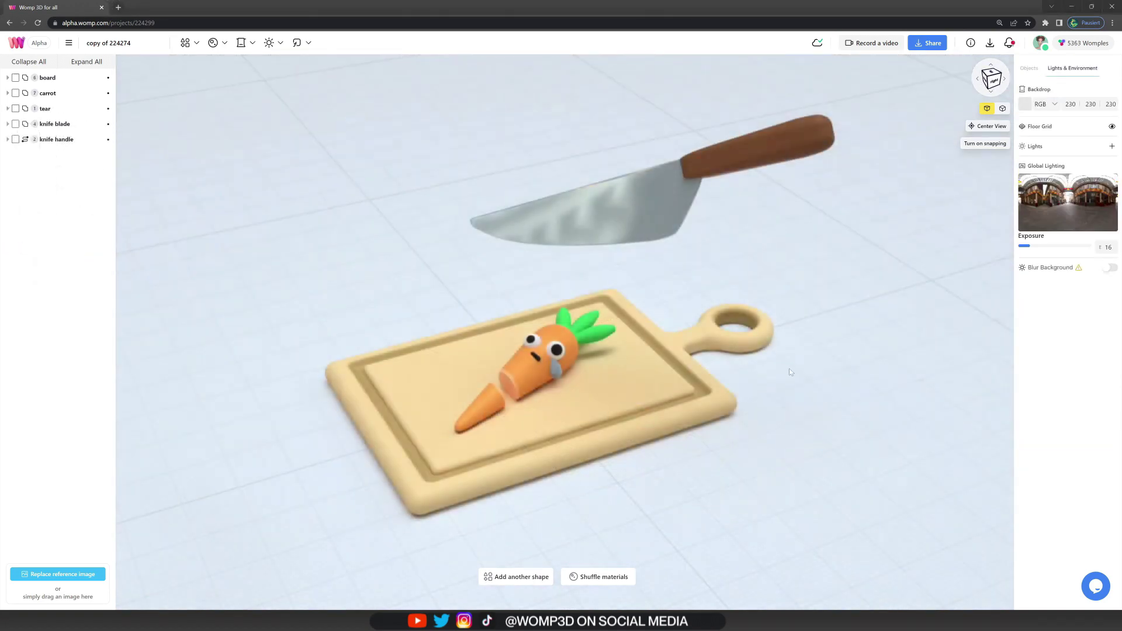
Hide the floor grid and create a custom muted green backdrop colour, RGB 127, 187, 166.
mouse_move(770, 370)
mouse_down()
mouse_move(851, 381)
mouse_move(839, 370)
mouse_move(763, 370)
mouse_up()
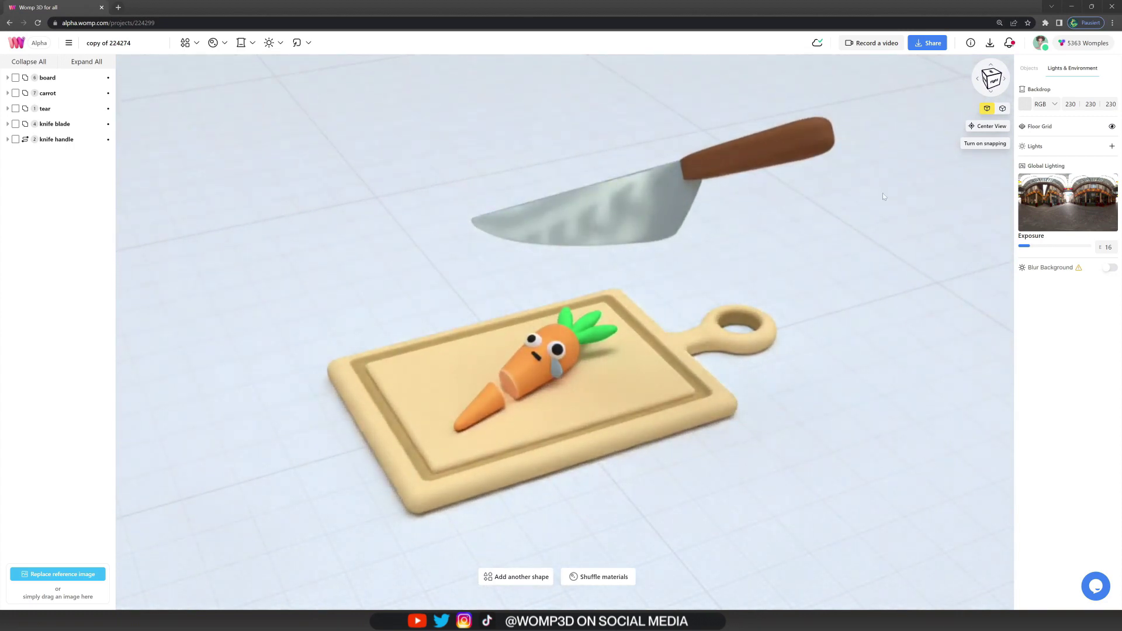
click(1112, 126)
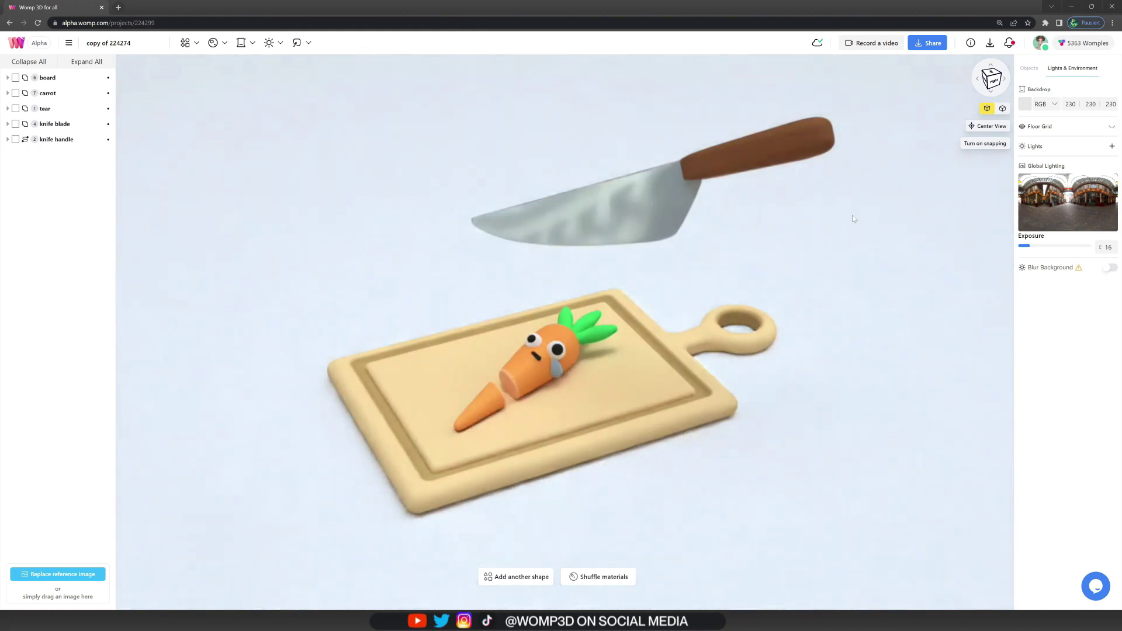
click(240, 45)
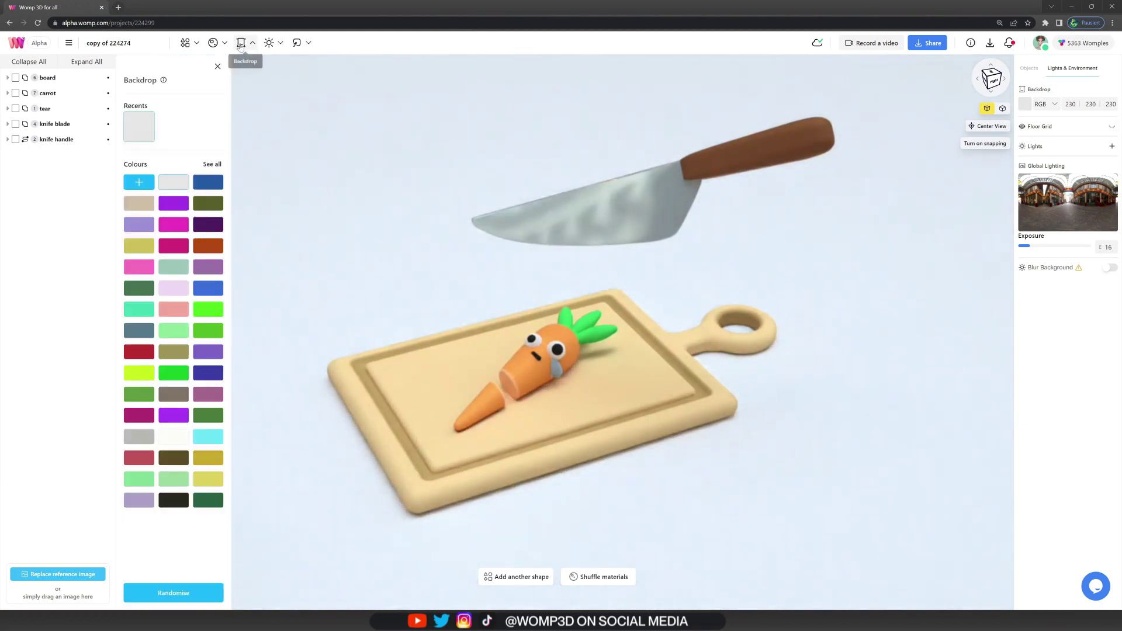
click(139, 182)
drag(237, 168, 247, 168)
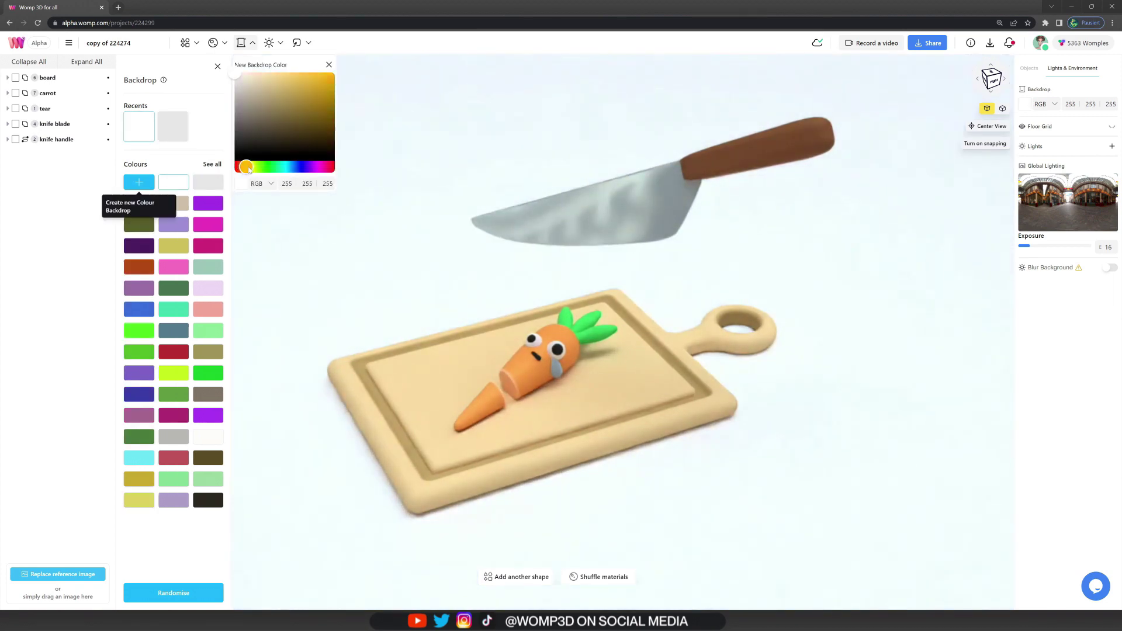
drag(267, 90, 287, 75)
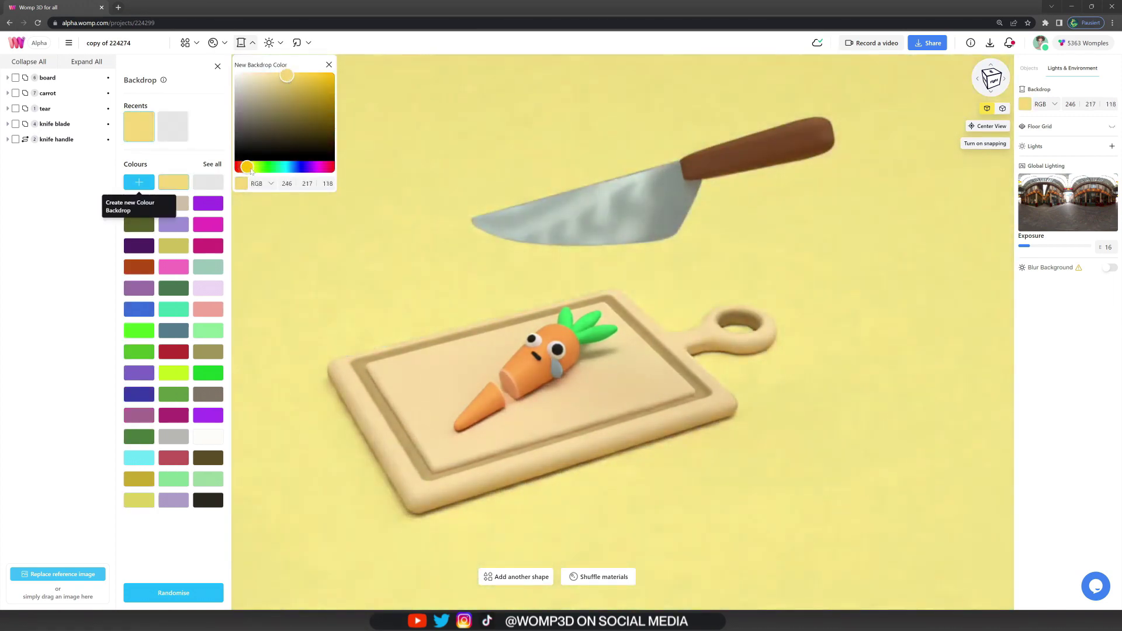
drag(252, 171, 281, 173)
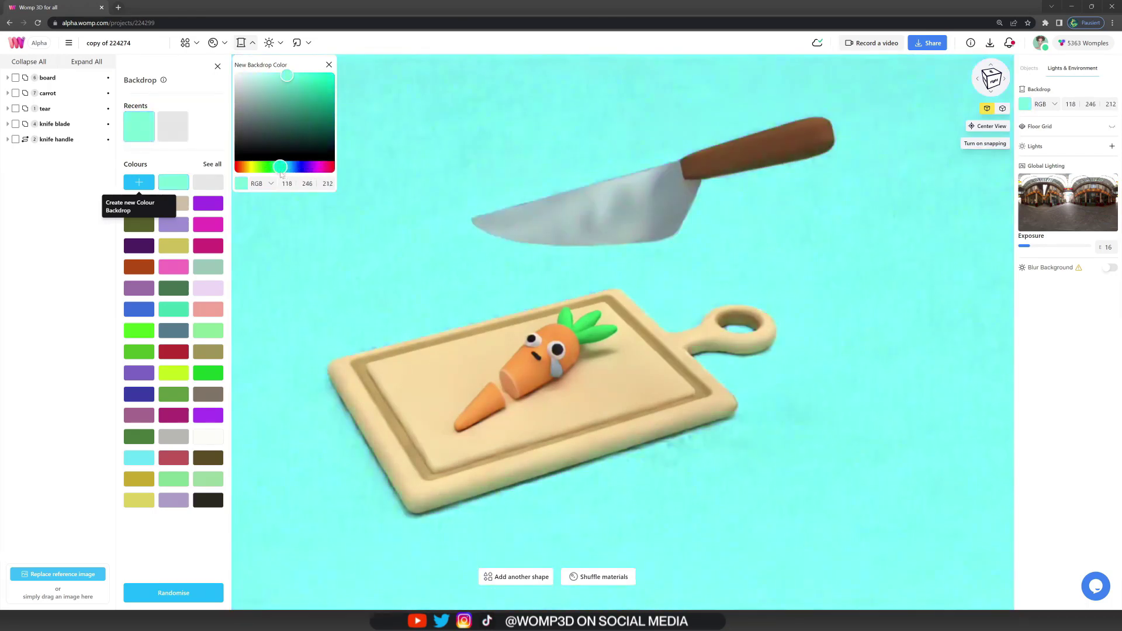
click(270, 98)
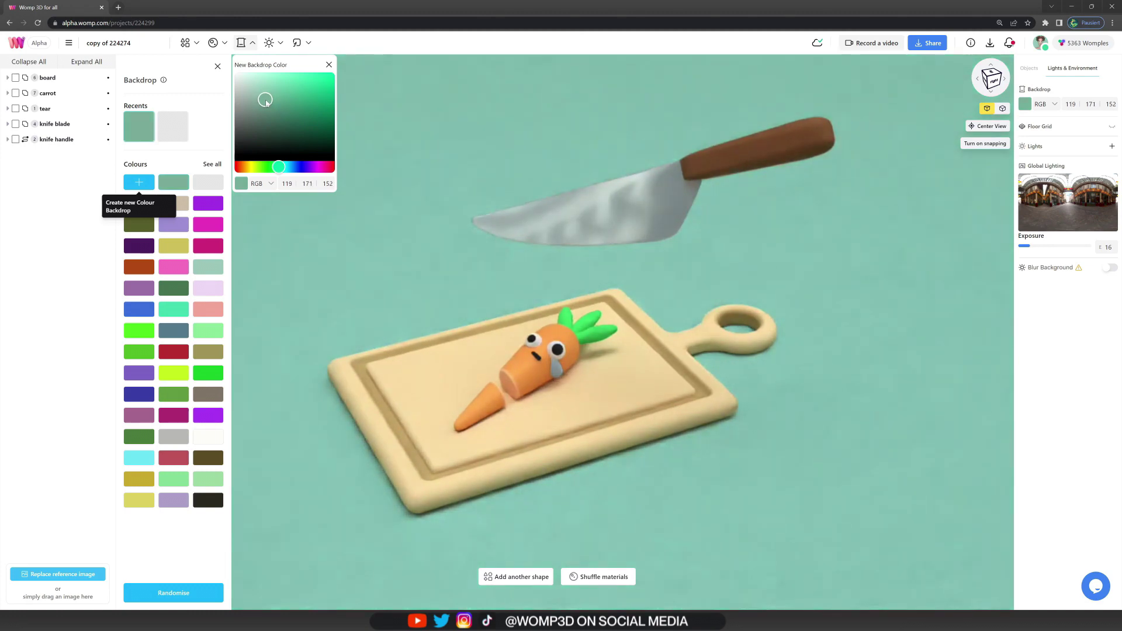
drag(265, 100, 266, 99)
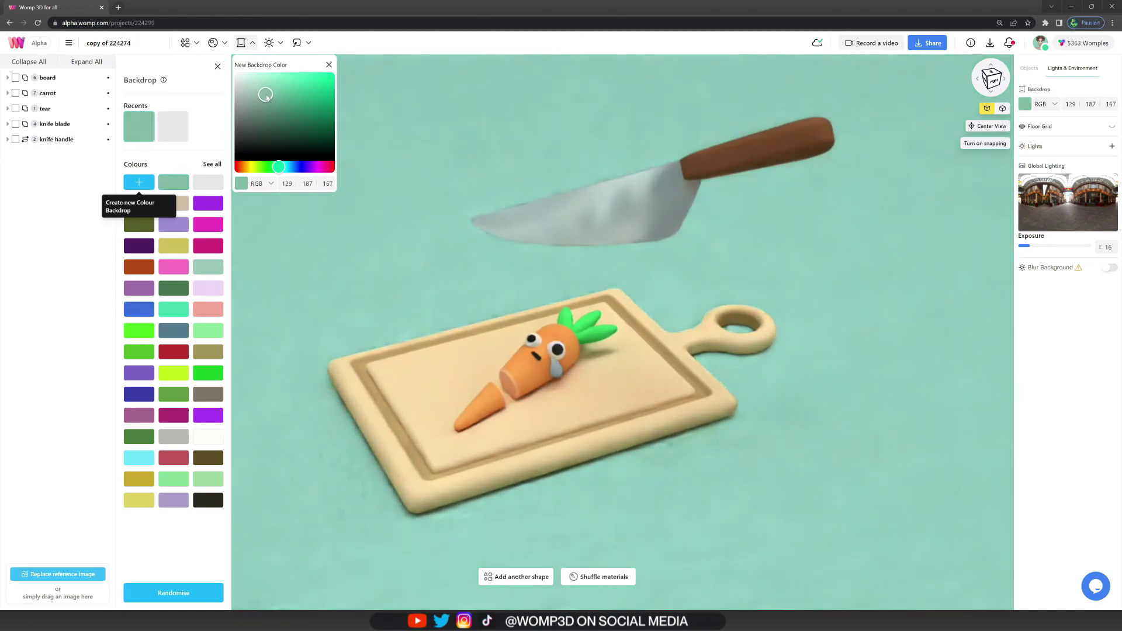
click(411, 122)
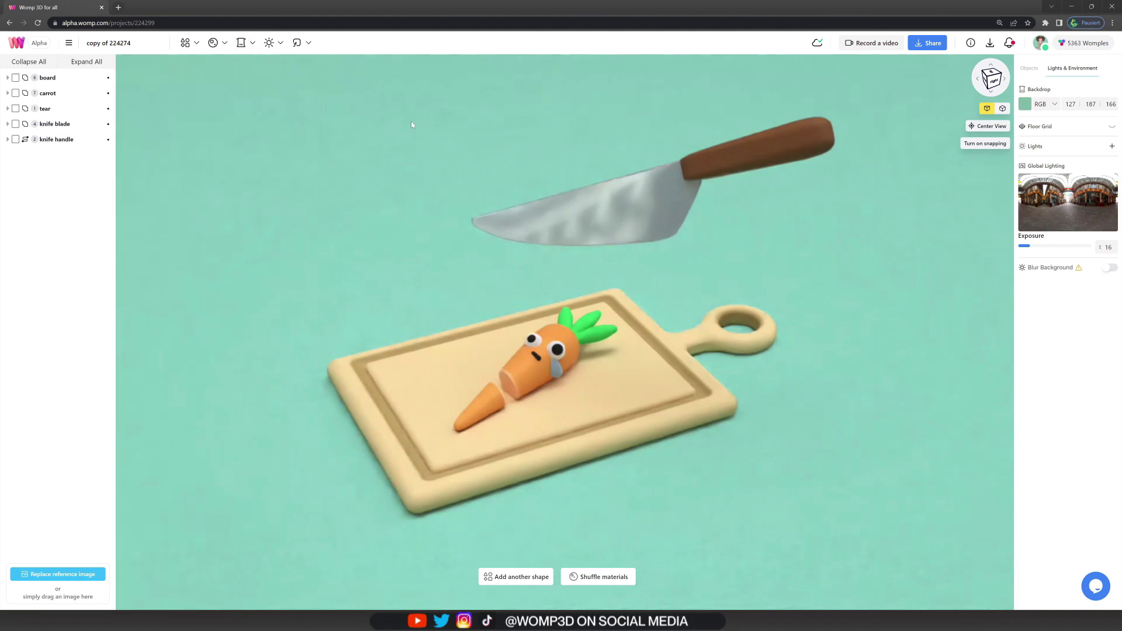
Compare several global lighting presets, choose the indoor parking-garage environment, and raise its exposure to 17.
click(1066, 206)
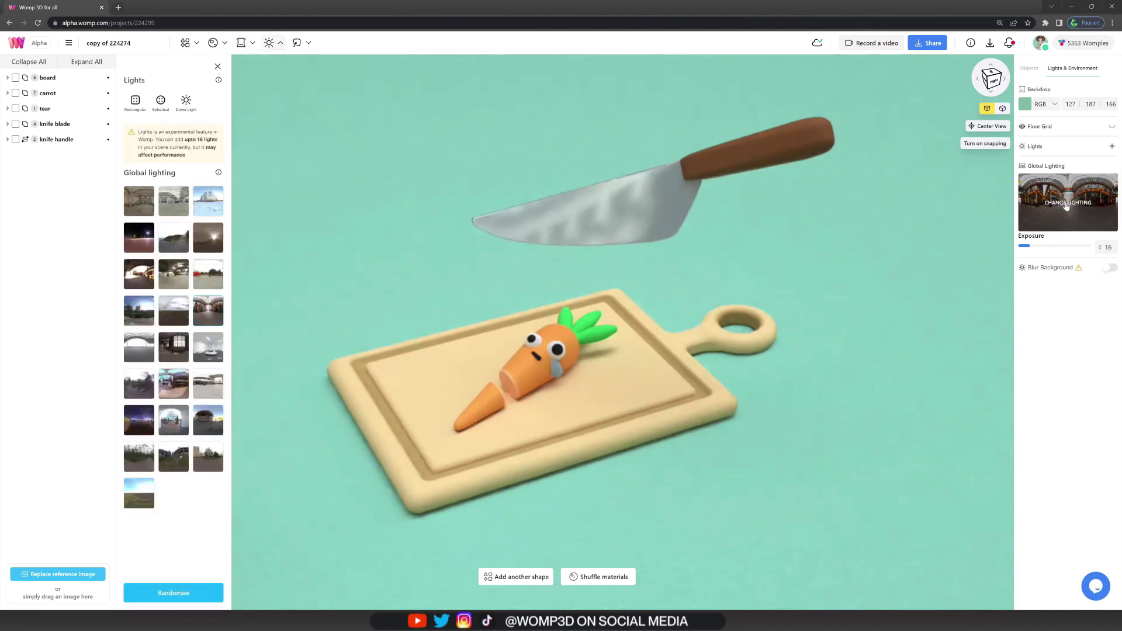
click(147, 204)
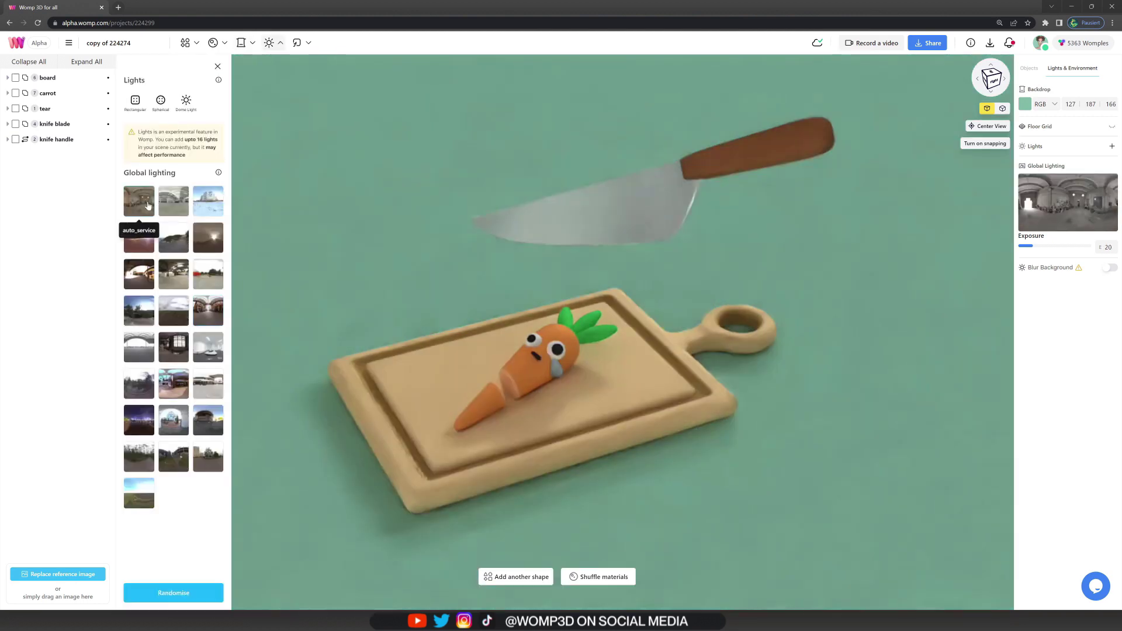
click(178, 206)
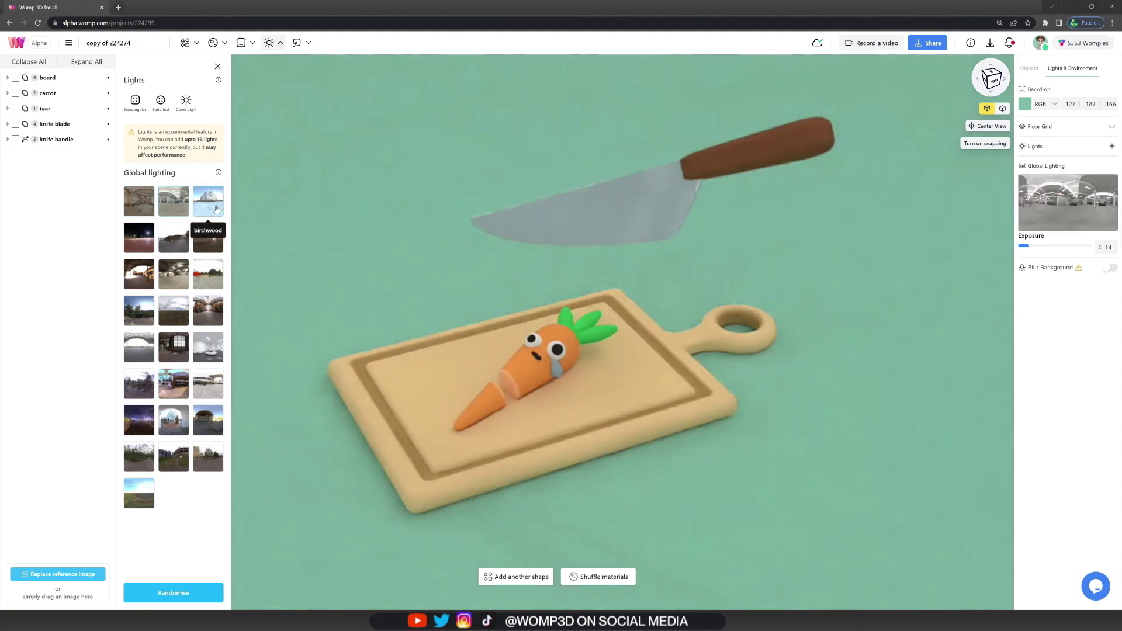
click(216, 208)
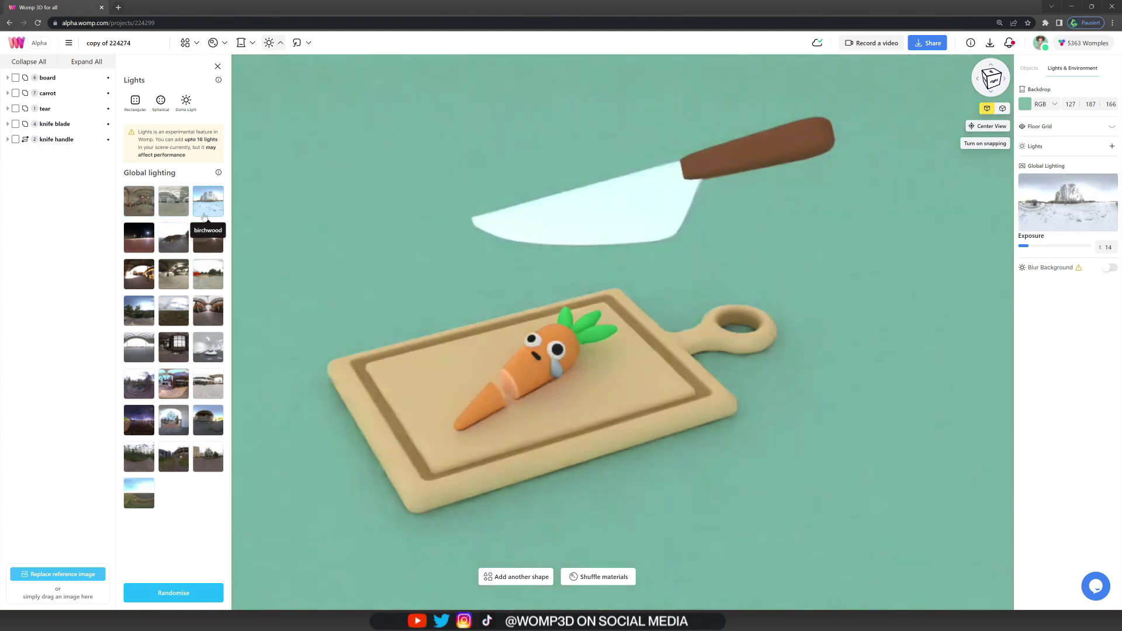
click(142, 241)
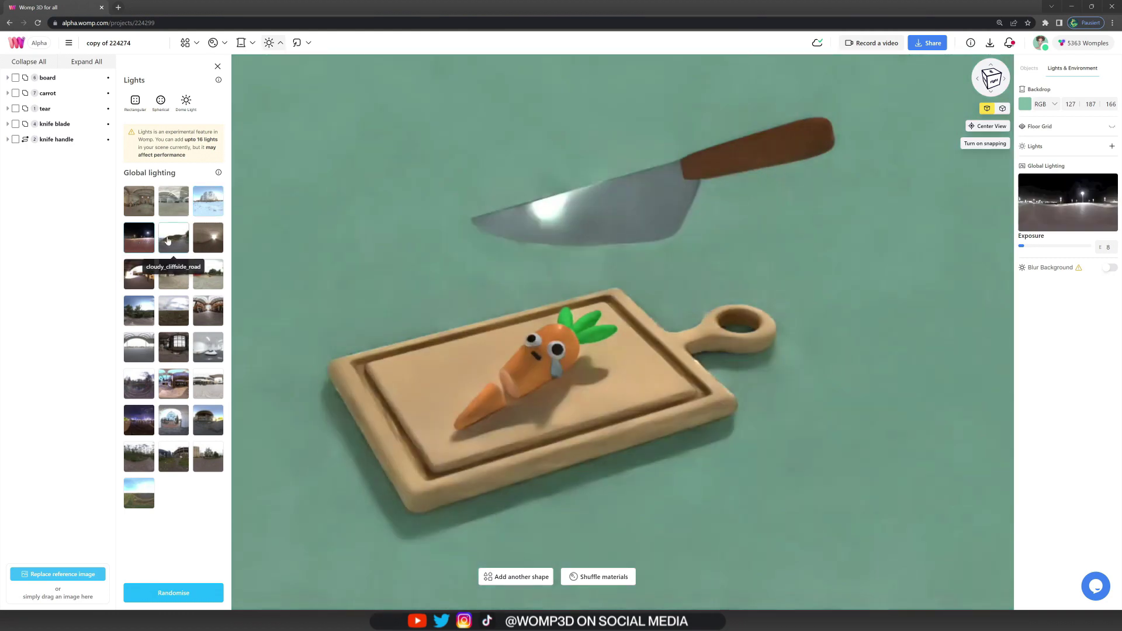
click(175, 241)
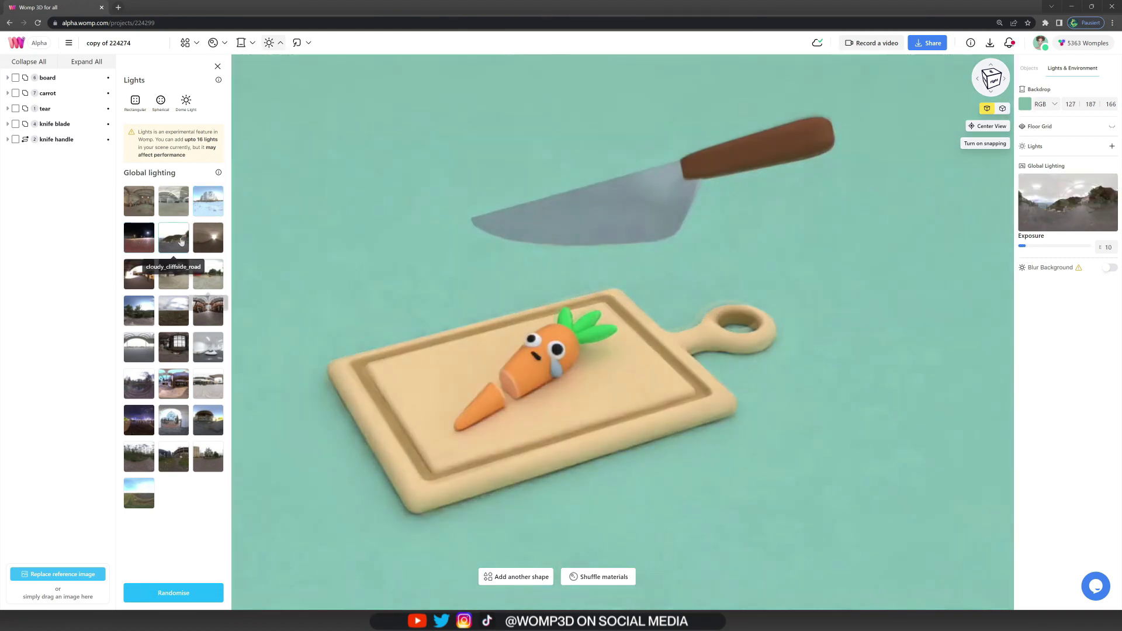
click(174, 275)
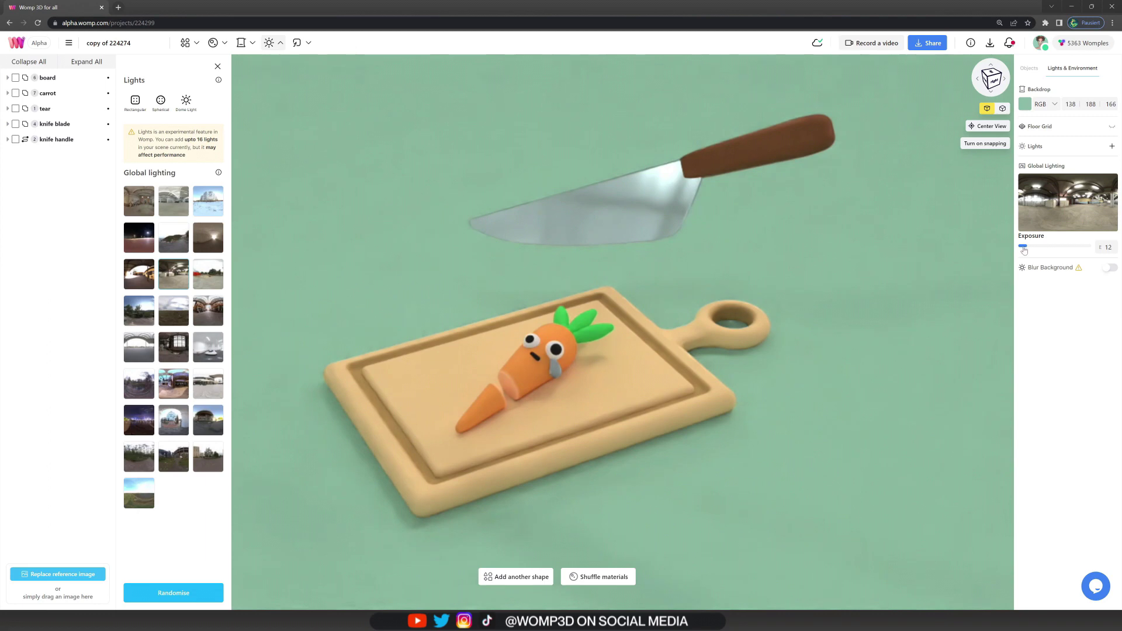
drag(1024, 249, 1032, 249)
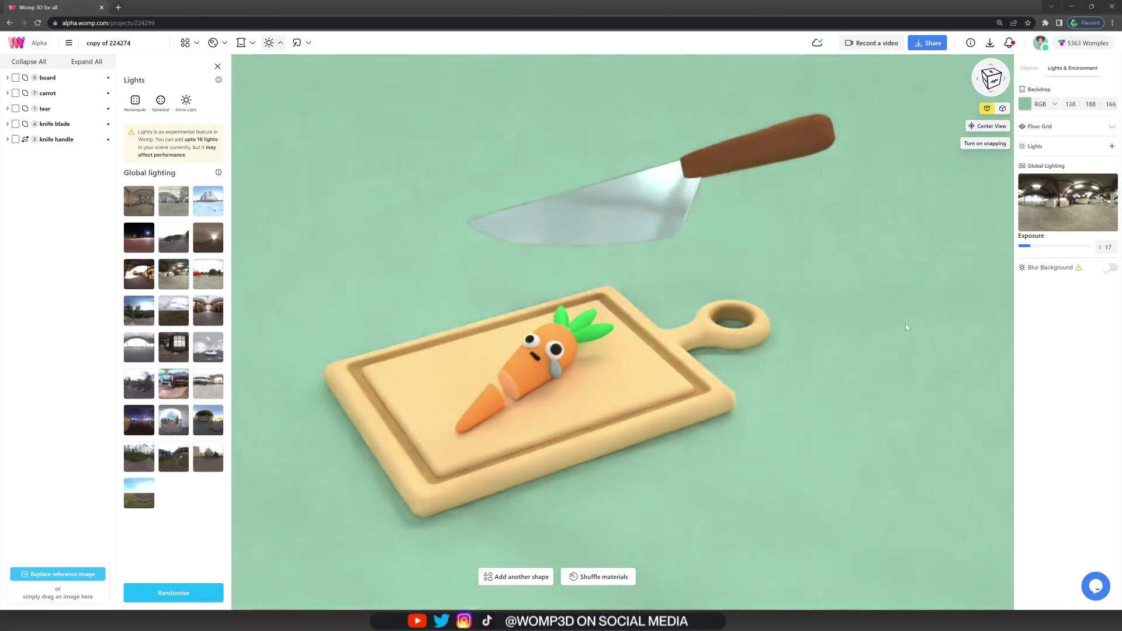
Close the lights library and test the global lighting exposure at 18 before returning it to 17.
middle_drag(820, 342, 826, 345)
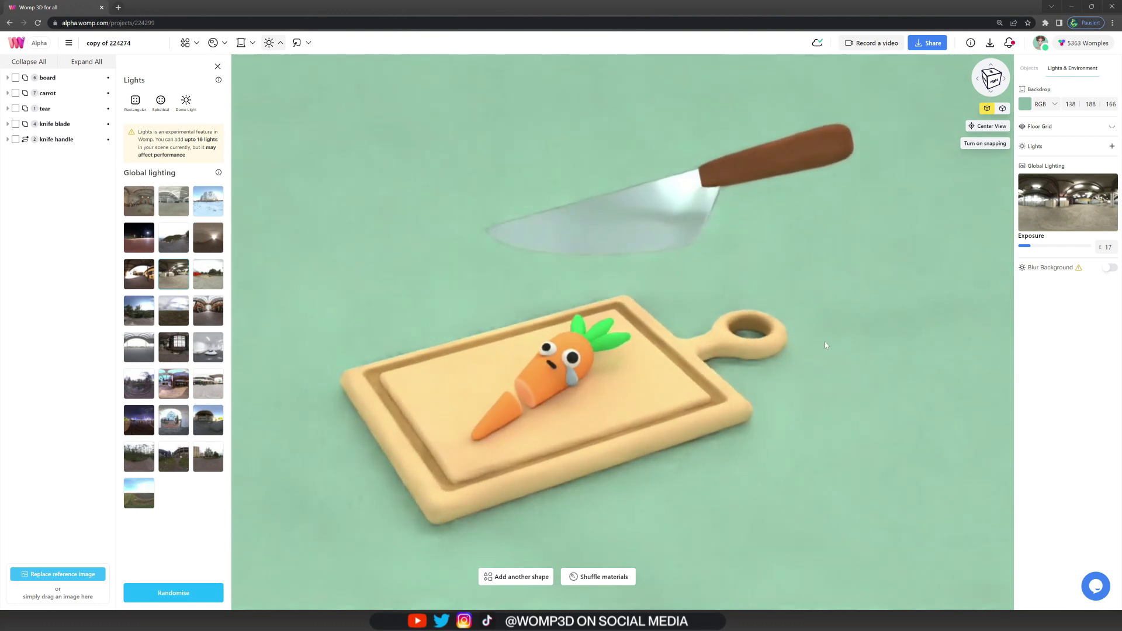
click(217, 67)
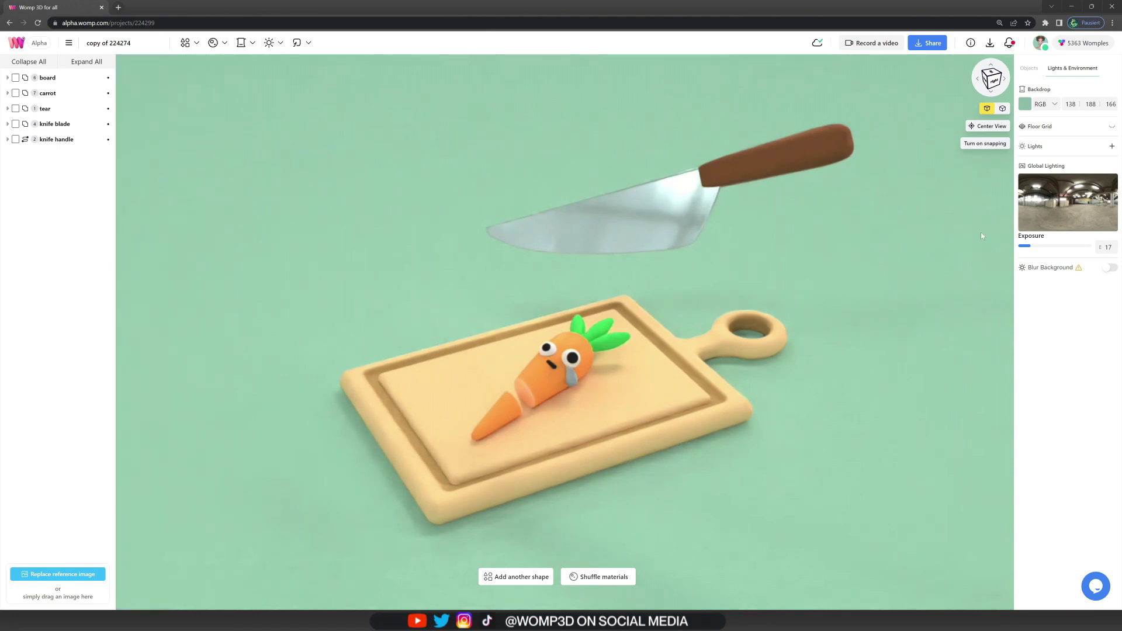
click(1032, 246)
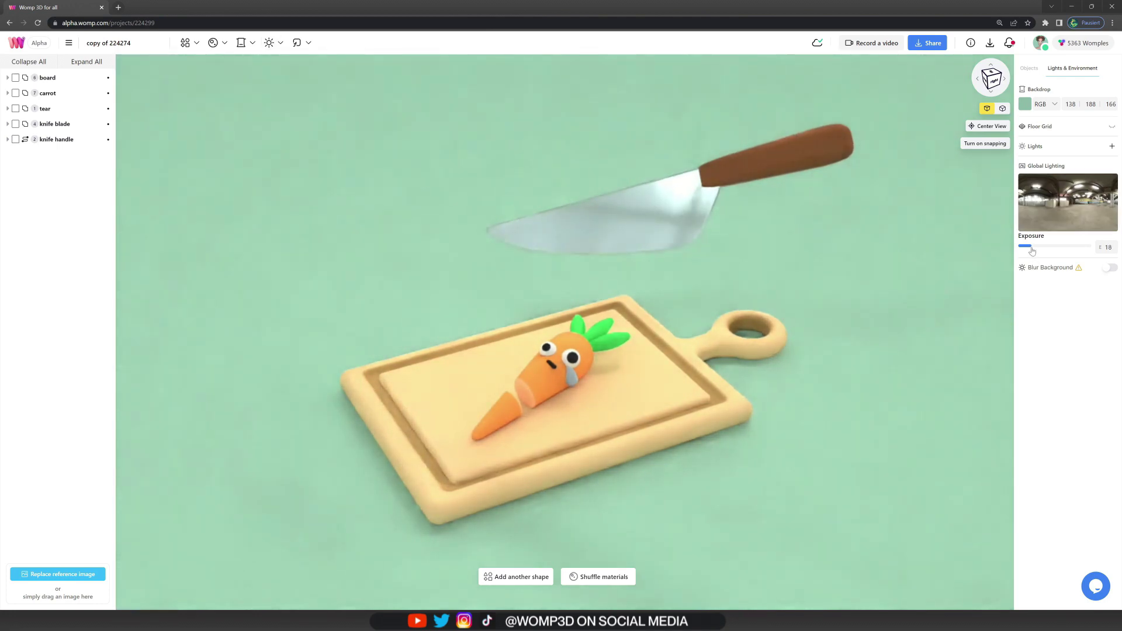
drag(1032, 249, 1032, 250)
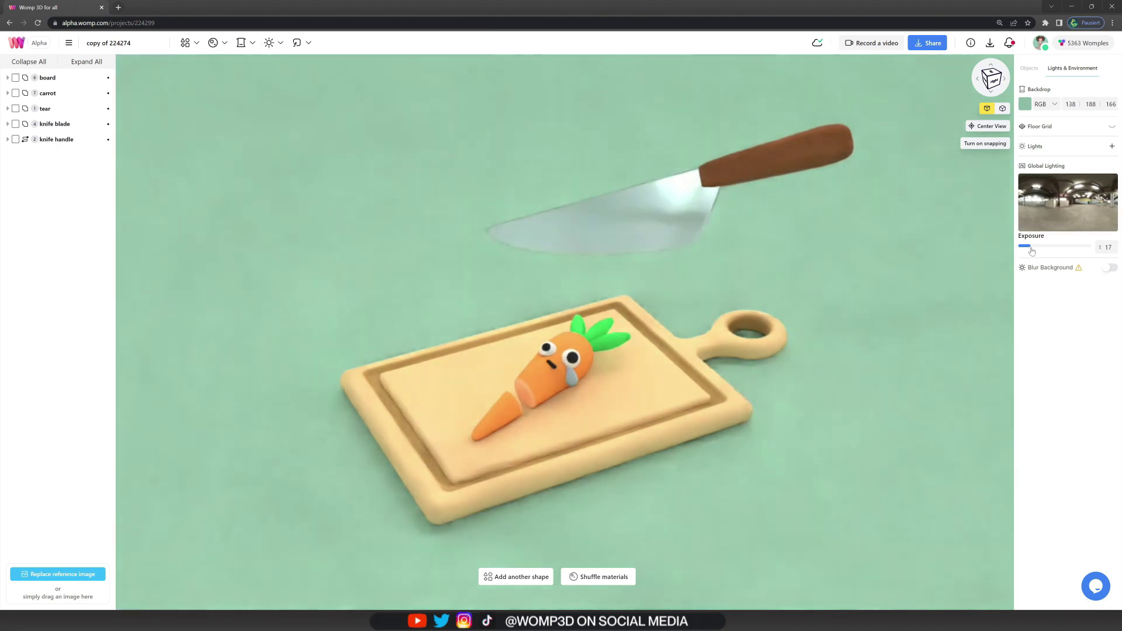
Add a rectangular light, tilt it about 31.78 in X and -18.64 in Y, and place it over the board's handle near 0, 4.82, -5.38.
click(270, 45)
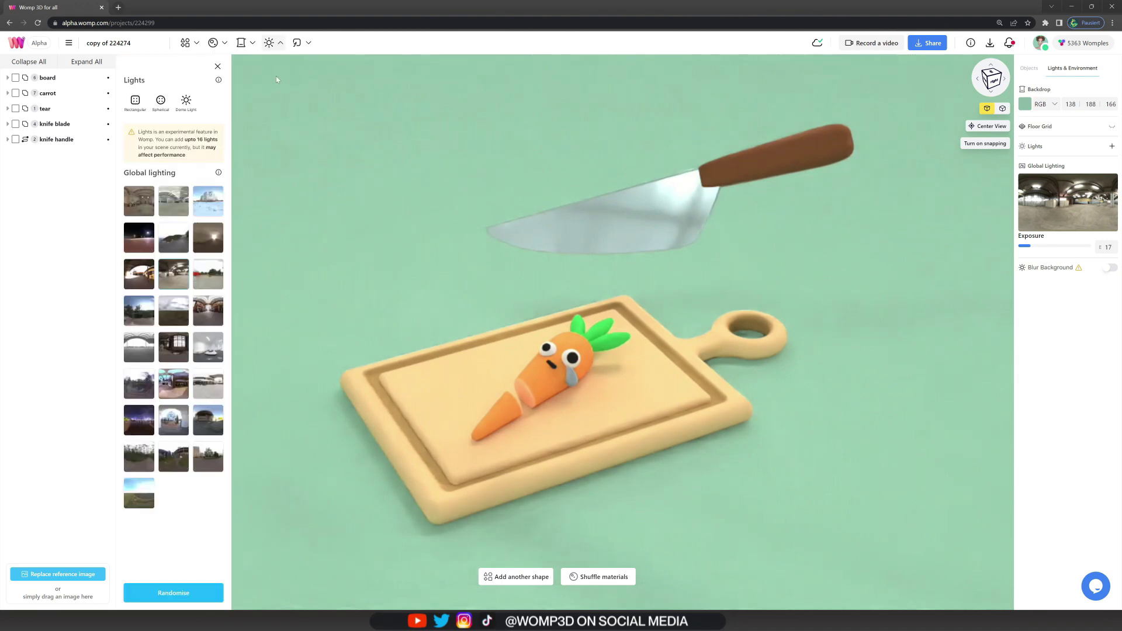
click(136, 102)
drag(582, 437, 617, 473)
drag(592, 398, 592, 328)
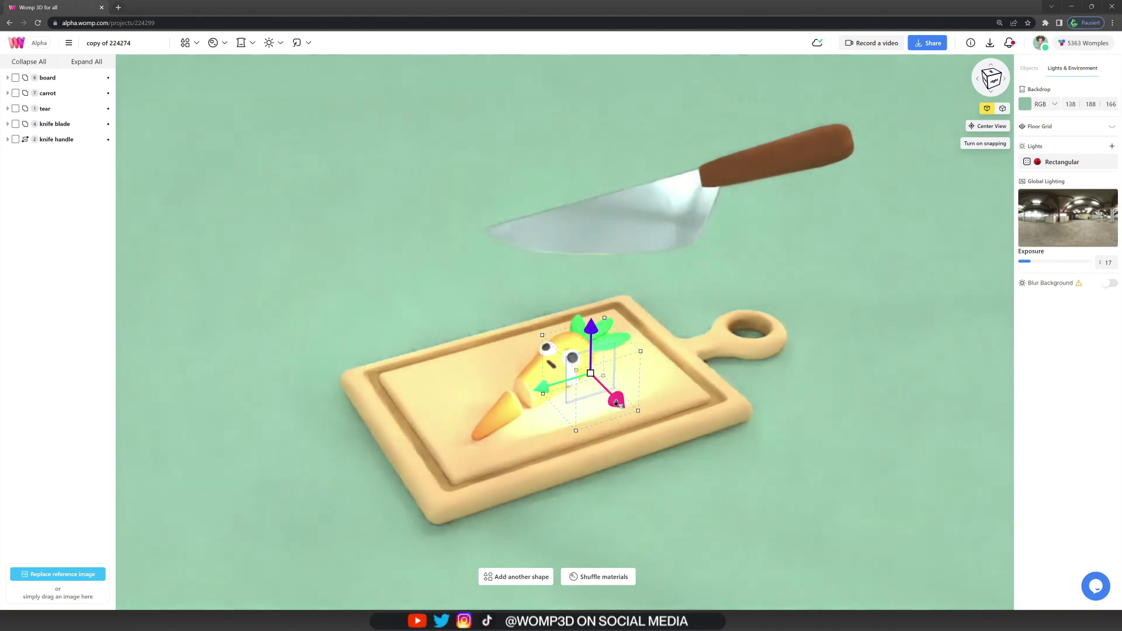
drag(617, 401, 681, 444)
drag(640, 379, 640, 311)
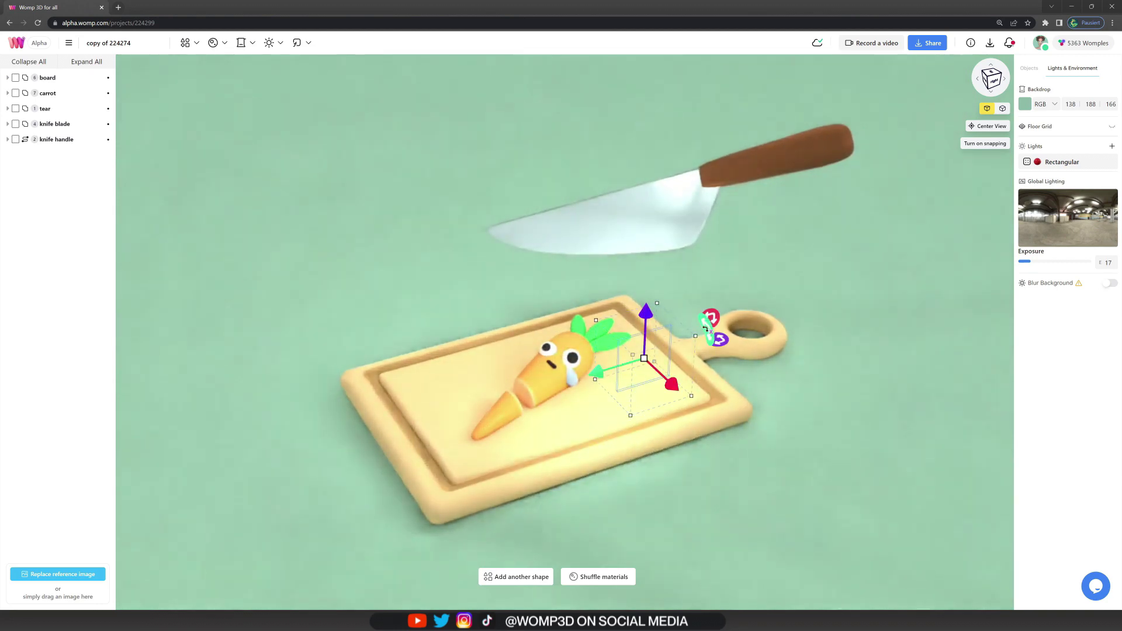
drag(709, 320, 686, 301)
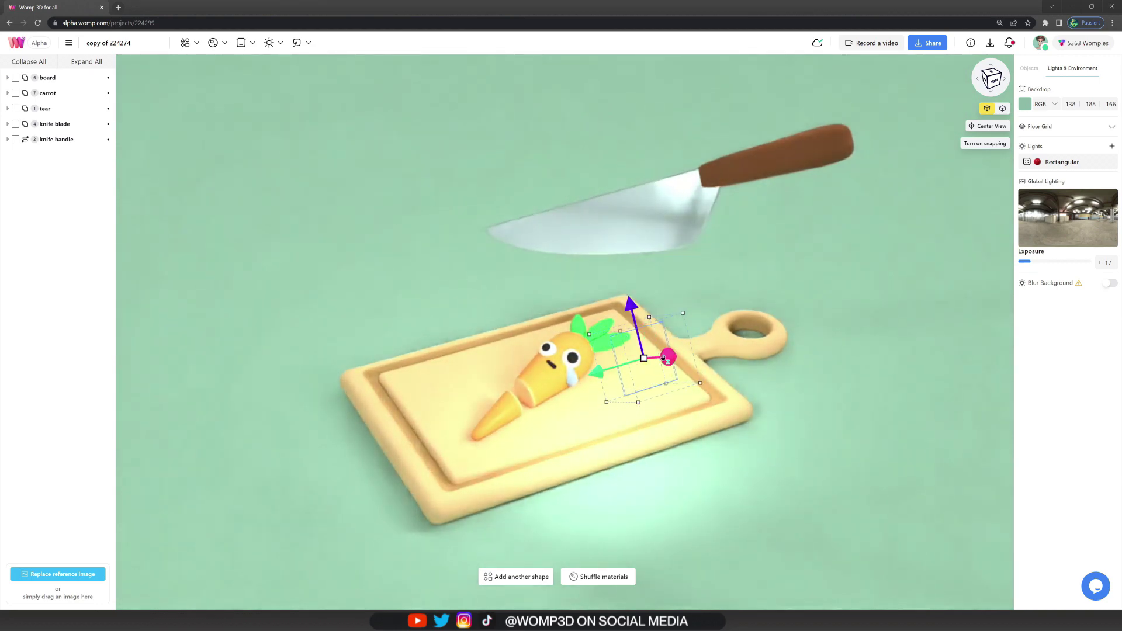
drag(669, 356, 755, 292)
drag(817, 342, 828, 334)
Try yellow and blue tints for the rectangular light and settle on a very pale blue, RGB 234, 245, 250.
click(1061, 164)
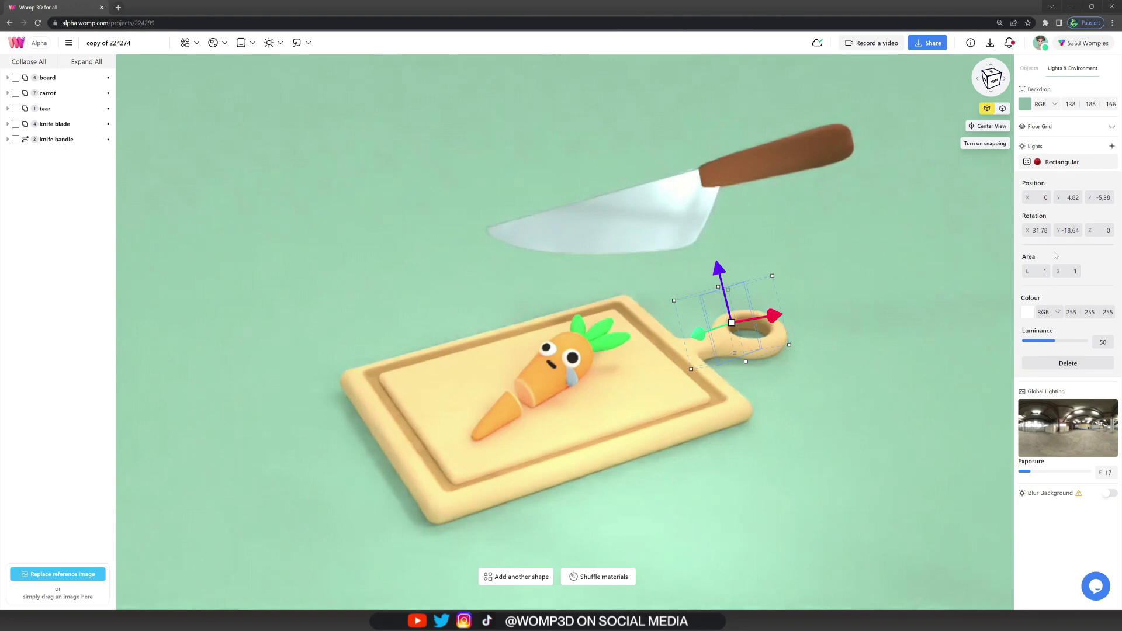
click(1032, 316)
drag(929, 399, 934, 399)
click(963, 311)
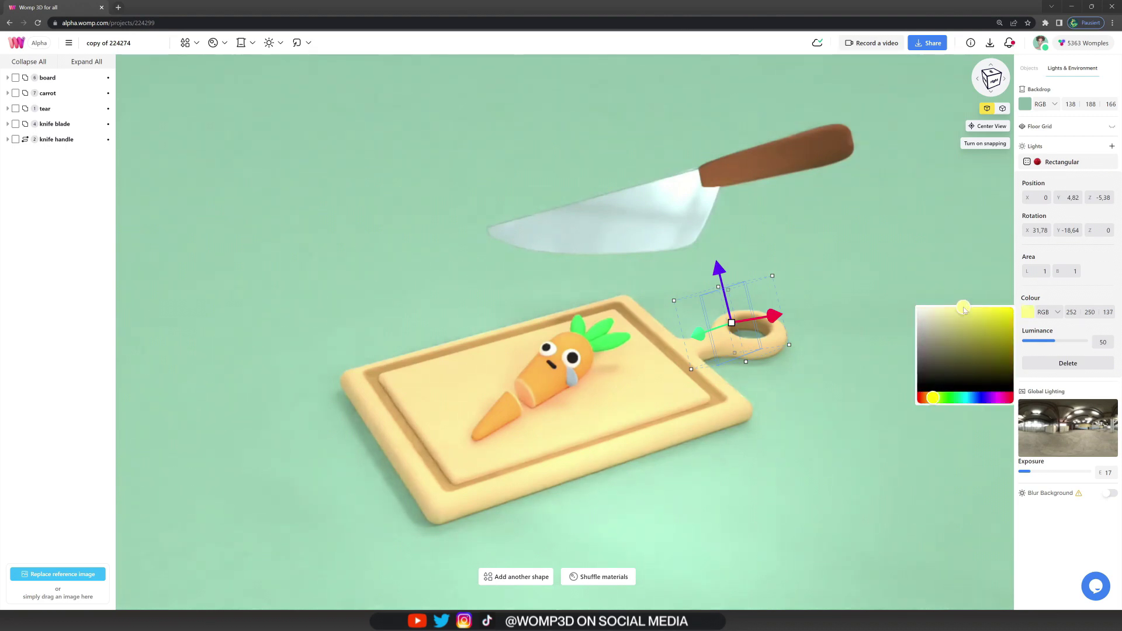
click(936, 313)
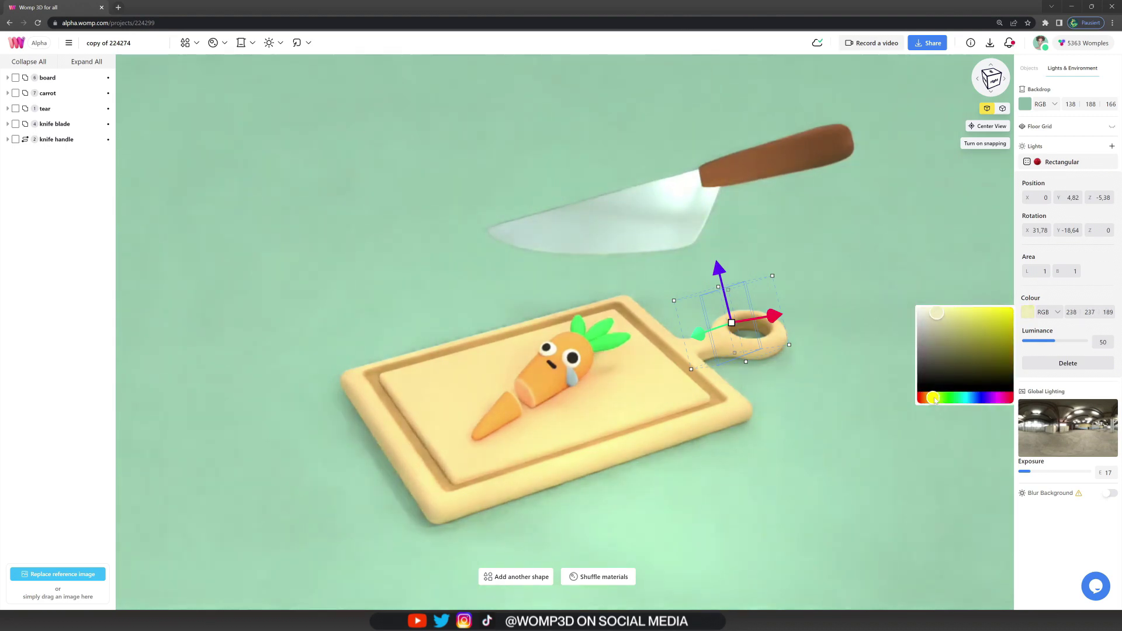
click(971, 398)
drag(973, 402, 972, 402)
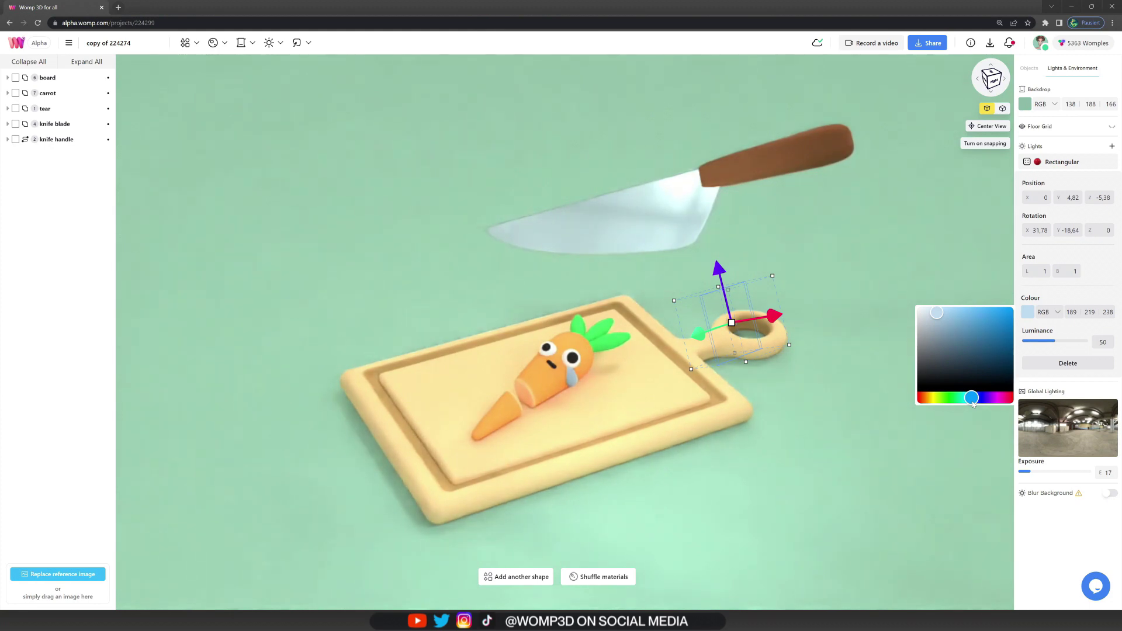
click(971, 401)
drag(945, 322, 924, 313)
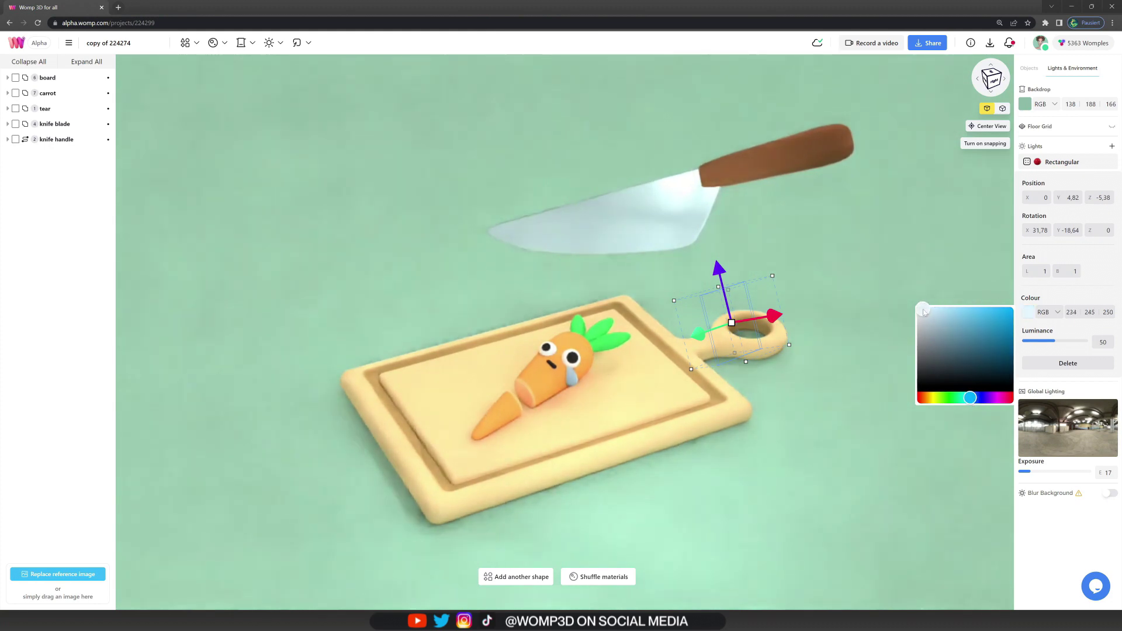
click(898, 283)
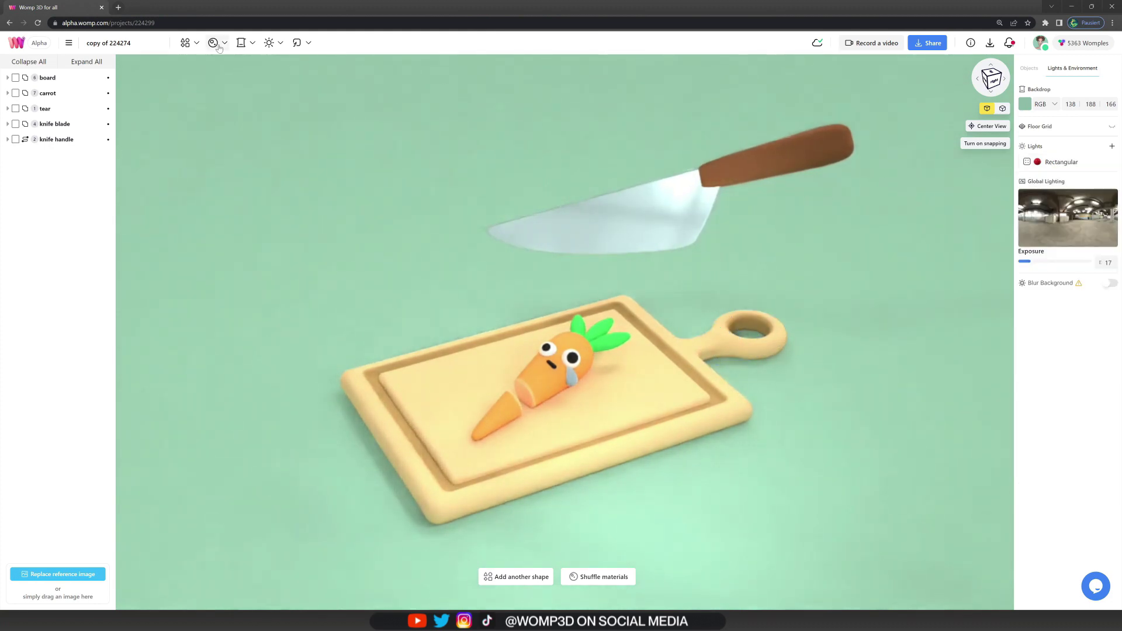
Add a spherical light and raise it high above the scene, in front of the knife tip, at about 2.09, 4.54, 4.18.
click(268, 46)
click(162, 103)
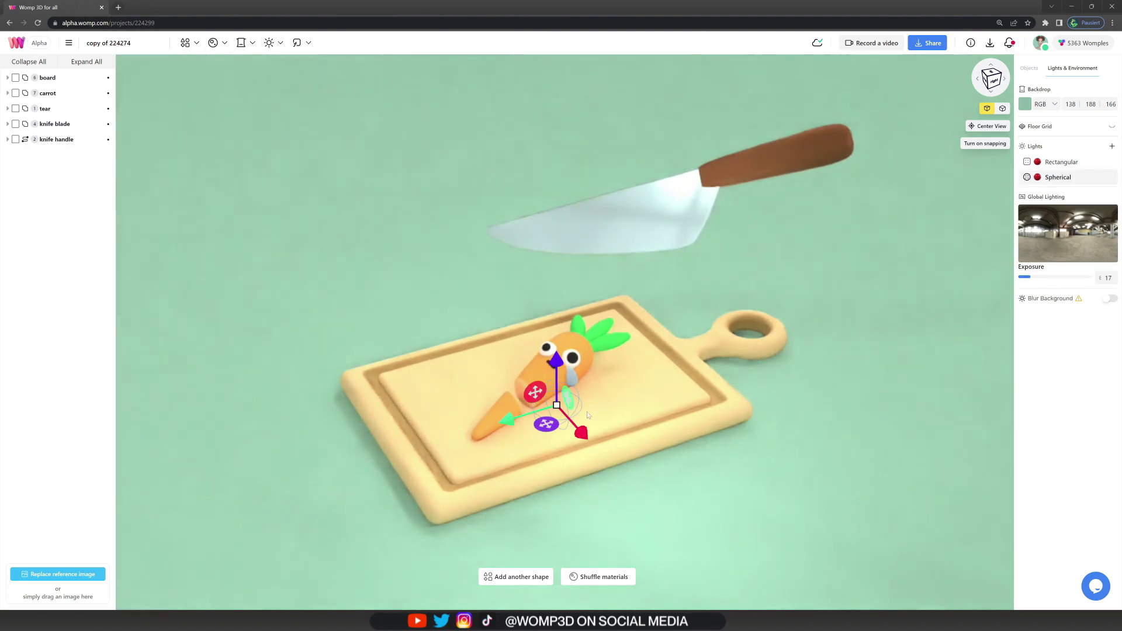
drag(507, 419, 601, 393)
drag(649, 329, 634, 121)
drag(682, 188, 539, 138)
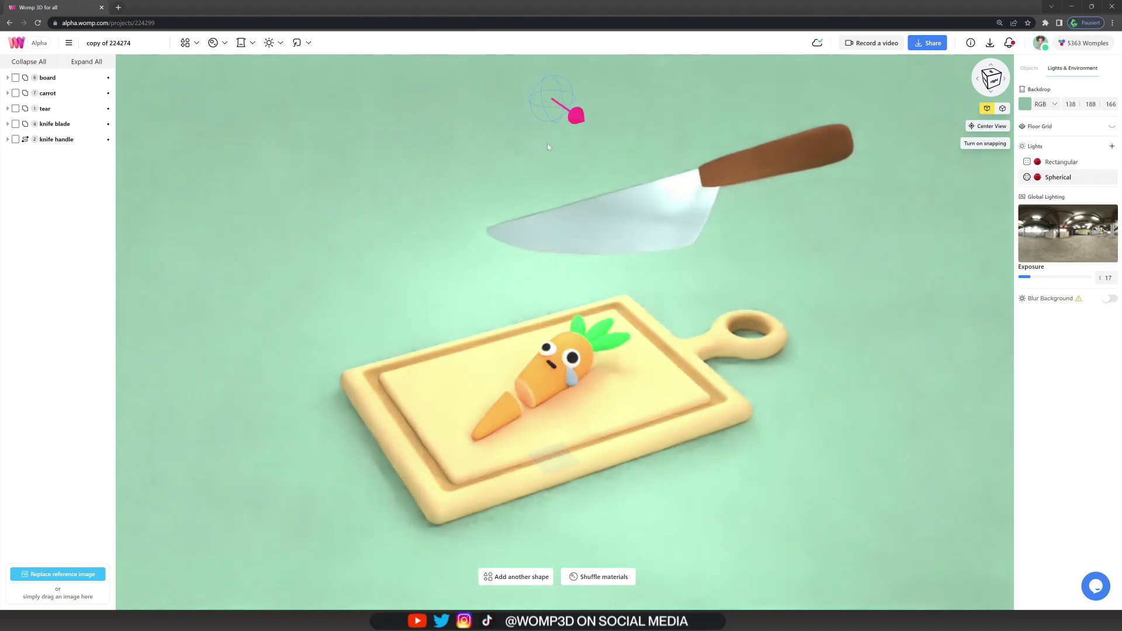
Colour the spherical light a soft warm orange, RGB 236, 197, 156.
click(1064, 177)
click(1027, 284)
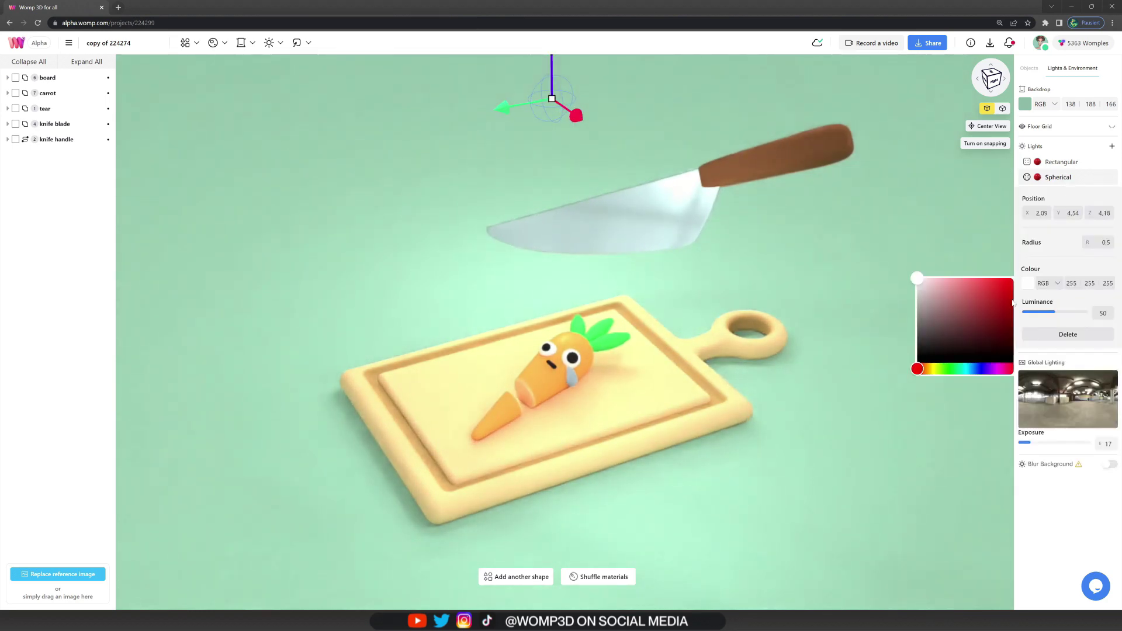
drag(921, 371, 925, 369)
click(960, 278)
click(953, 285)
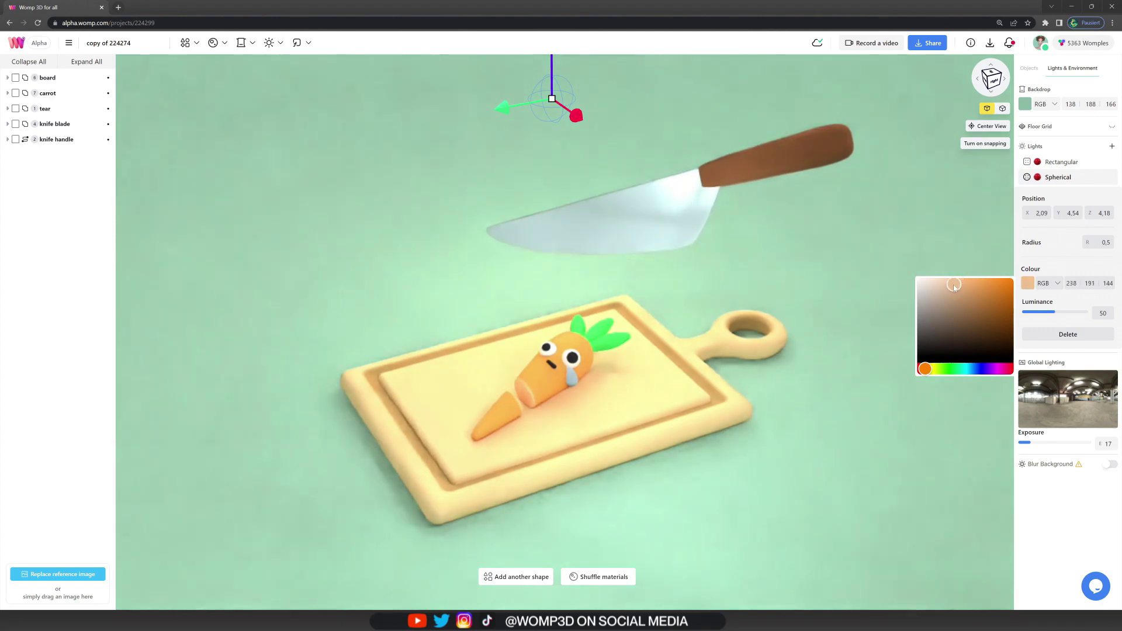
click(950, 285)
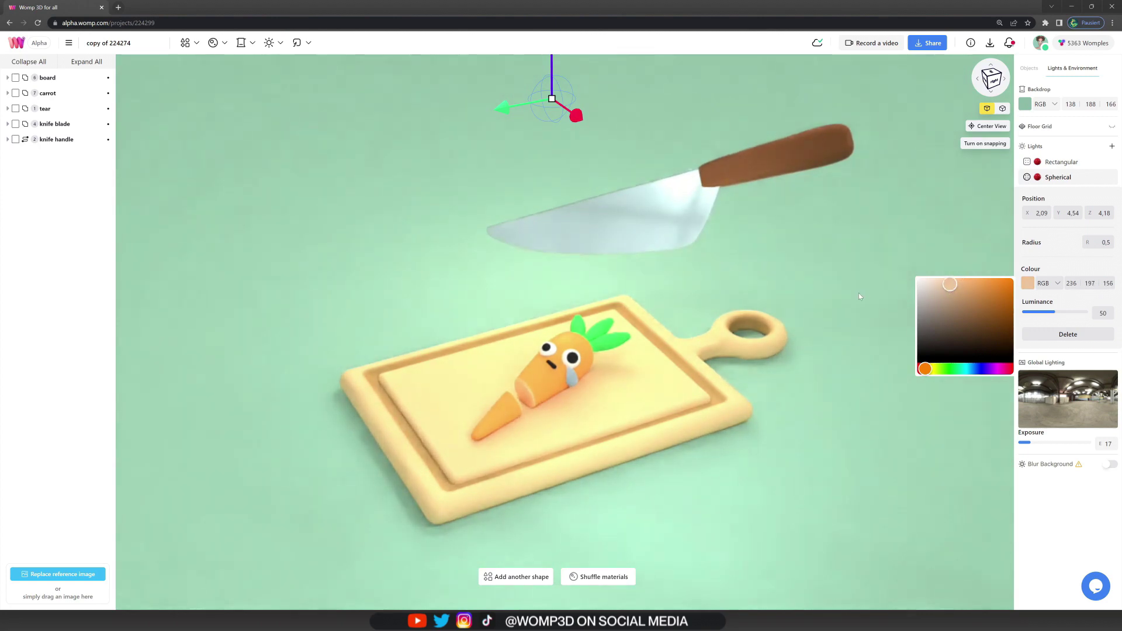
Move the spherical light beneath the knife handle, to about 2.65, 4.65, -3.37.
drag(575, 115, 797, 263)
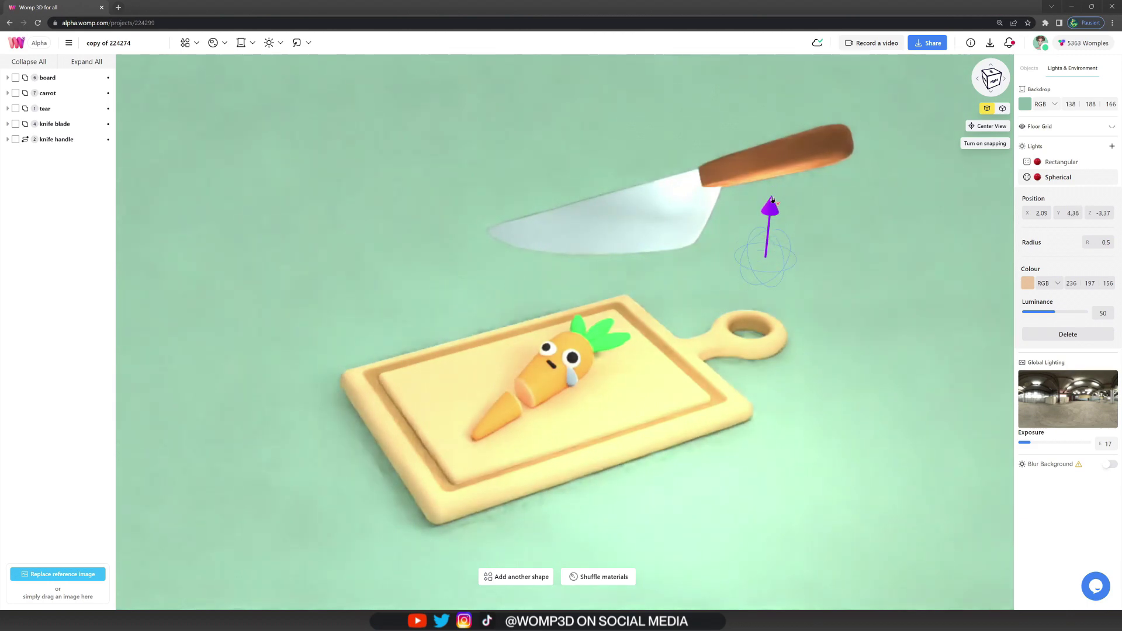
mouse_move(772, 200)
mouse_down()
mouse_move(774, 170)
mouse_move(781, 197)
mouse_up()
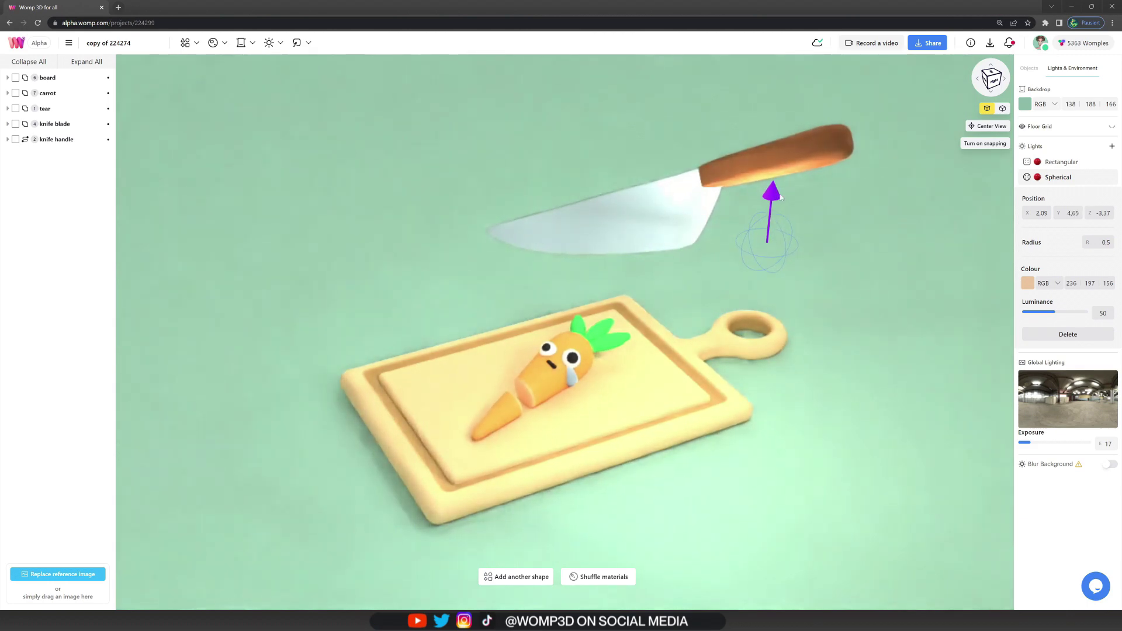
drag(728, 257, 755, 253)
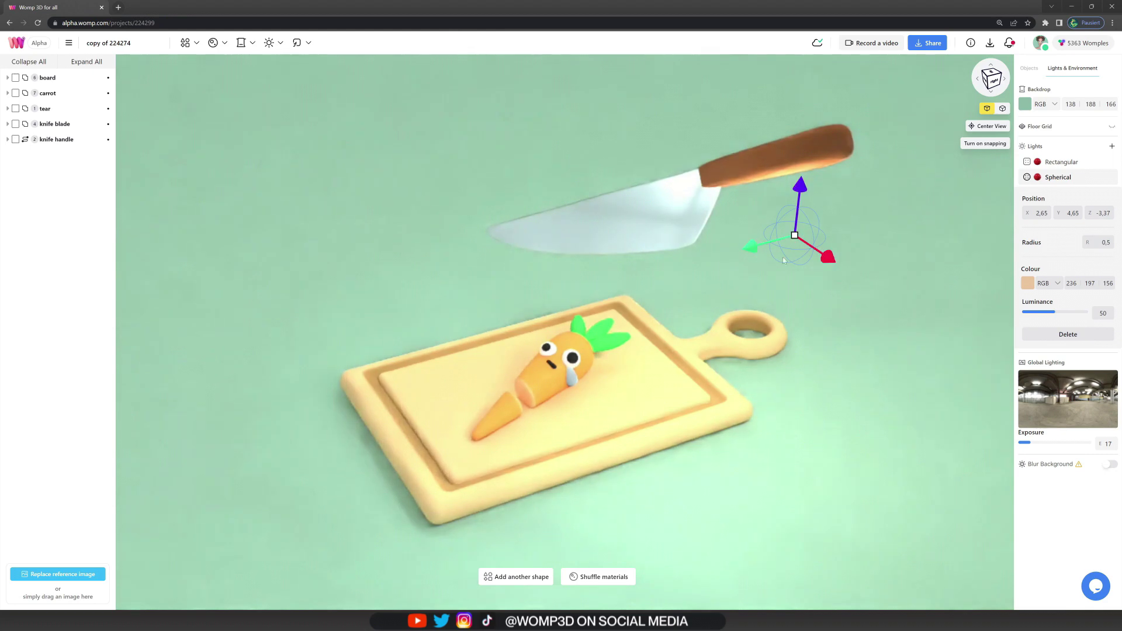
click(890, 269)
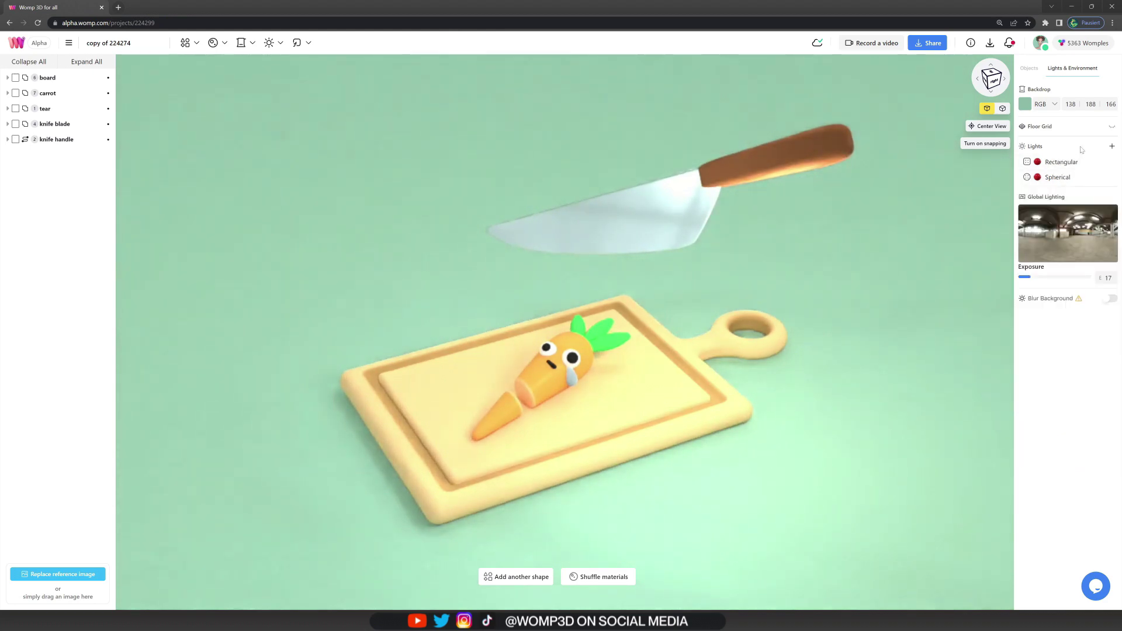
Delete the rectangular light from the scene.
click(1061, 162)
key(Delete)
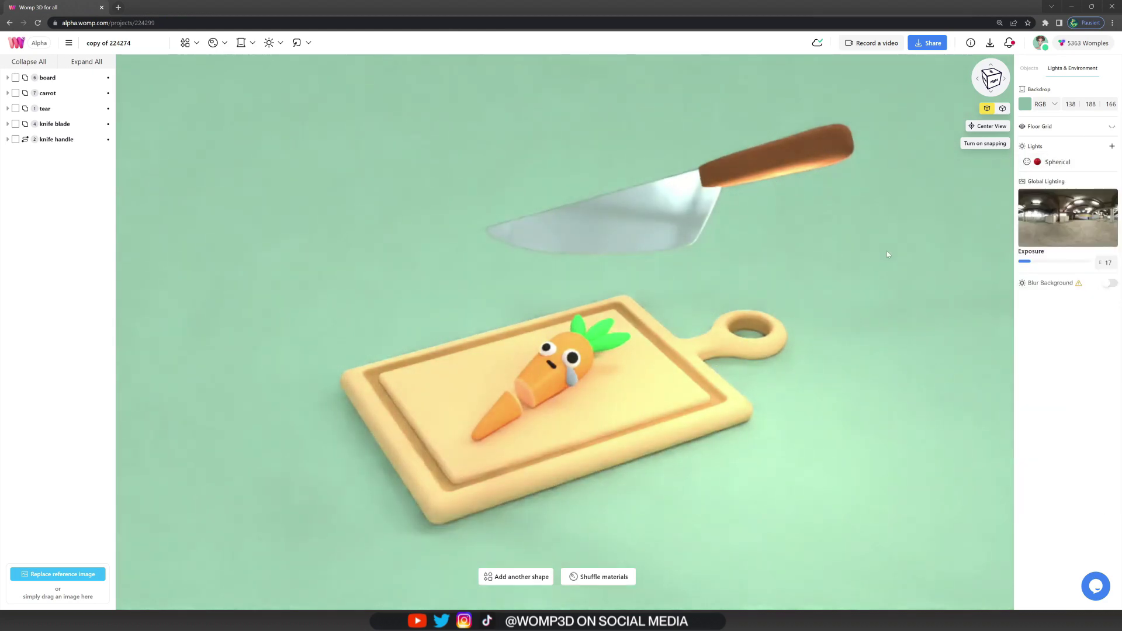
Duplicate the spherical light to make three in total, raising one copy above the knife handle.
click(1065, 163)
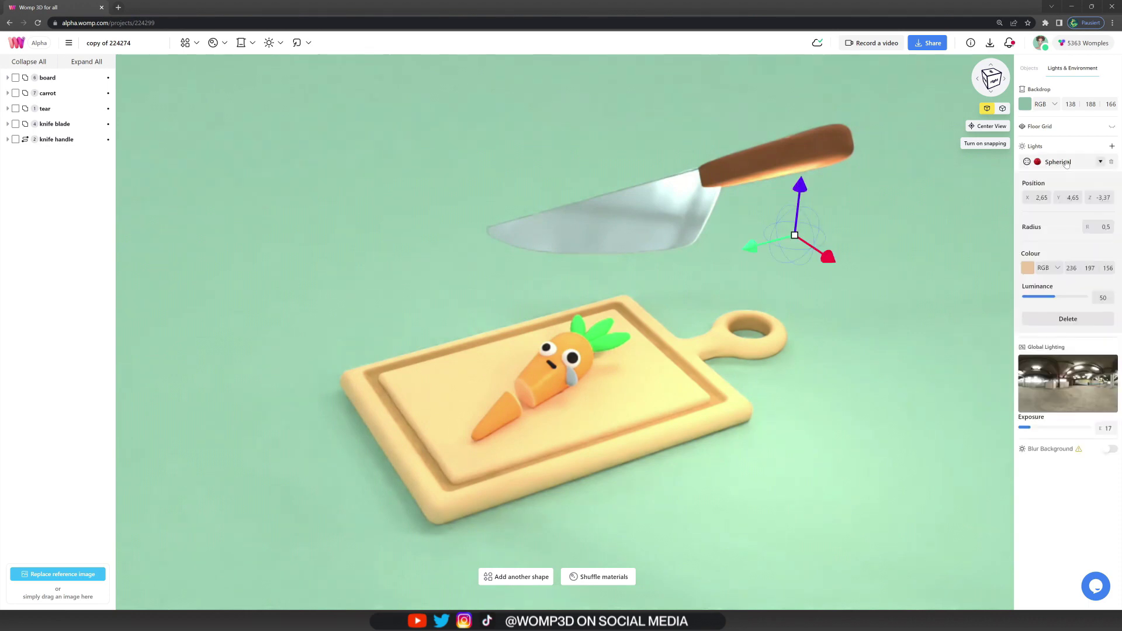
key(ctrl+c)
key(ctrl+v)
drag(799, 186, 793, 105)
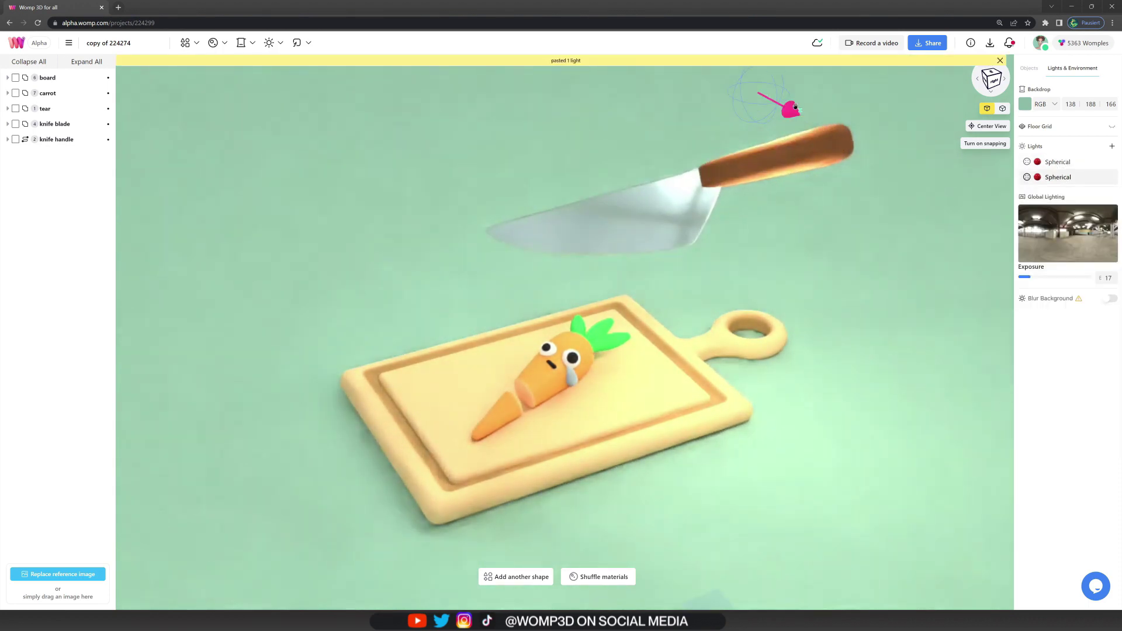
click(923, 190)
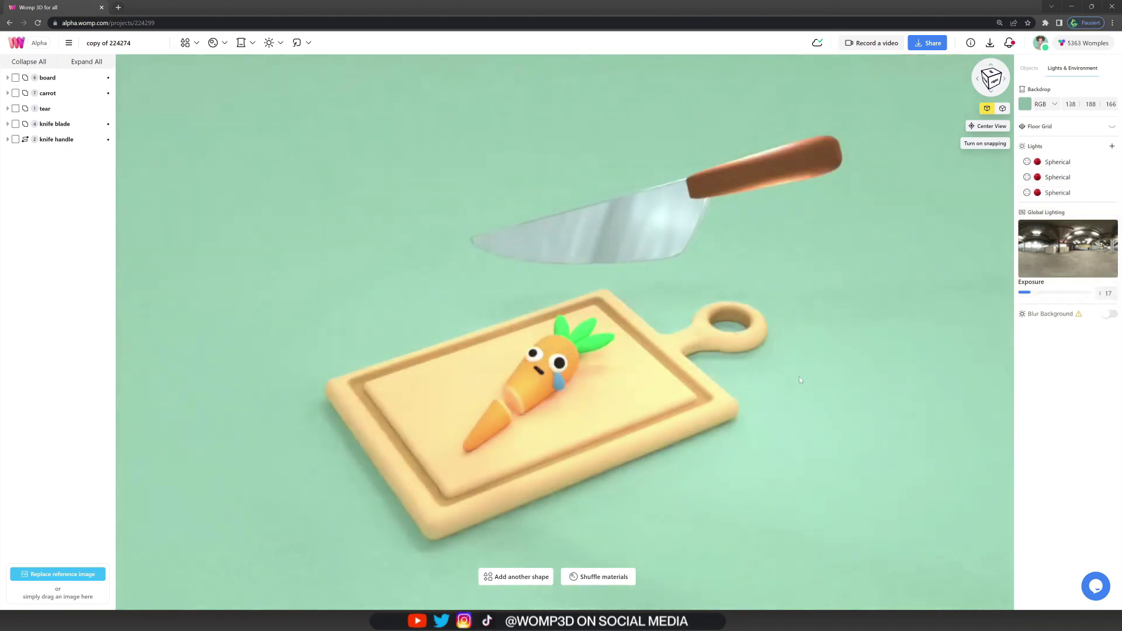
mouse_move(799, 380)
mouse_down()
mouse_move(839, 384)
mouse_move(786, 374)
mouse_move(794, 367)
mouse_move(799, 378)
mouse_up()
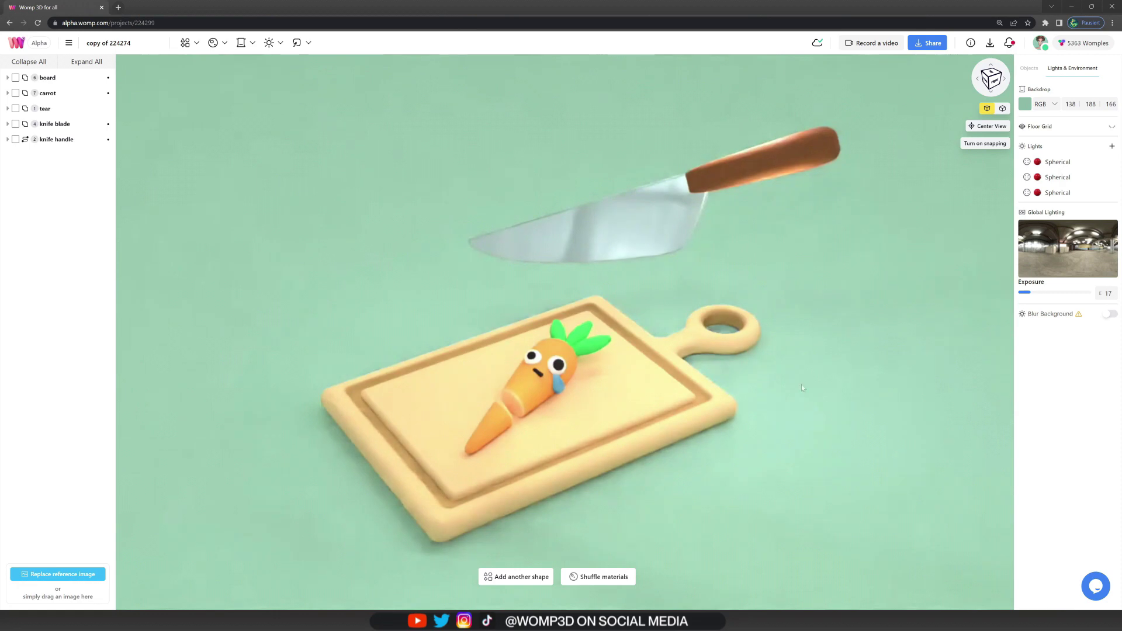
Start publishing the project with the square thumbnail and name it "Murdered Carrot x(".
click(929, 45)
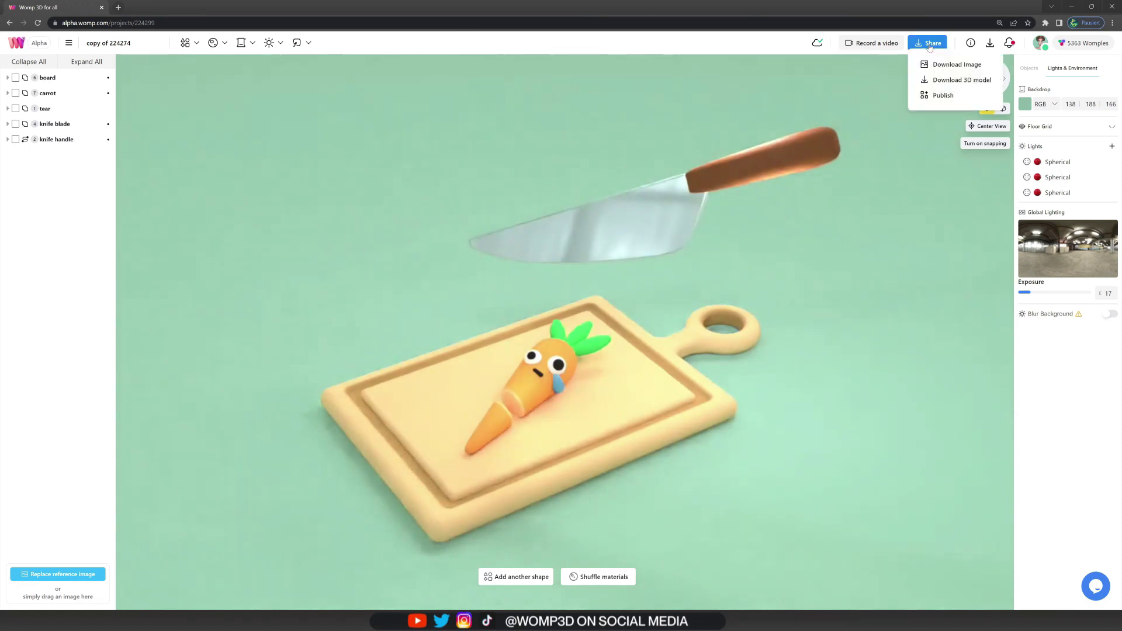
click(944, 95)
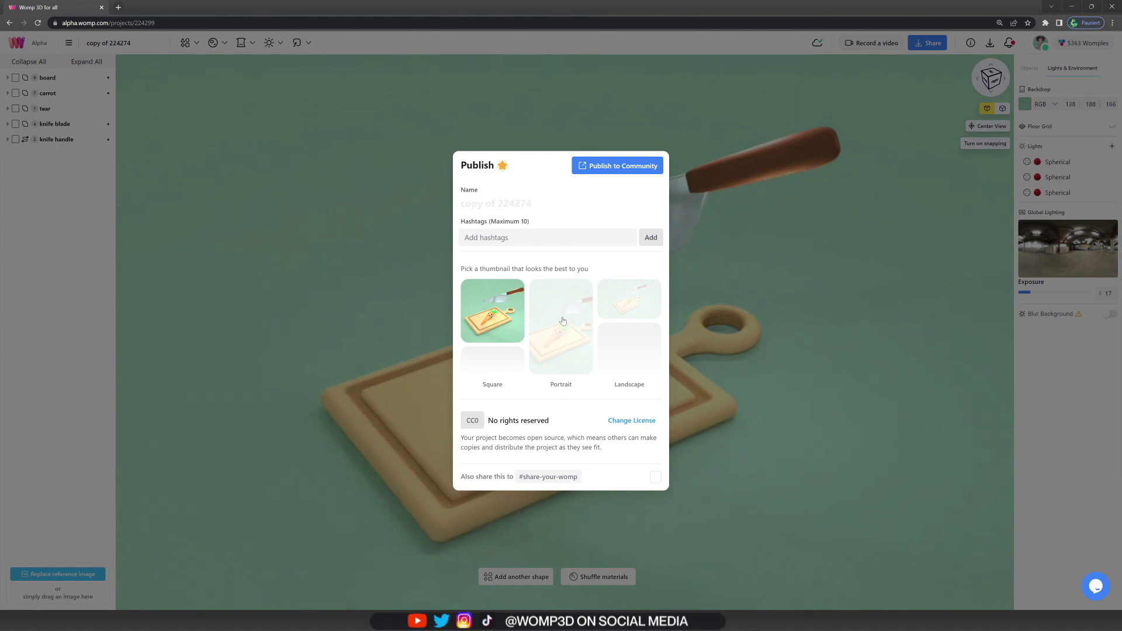
click(477, 321)
text(Murdered Carrot x()
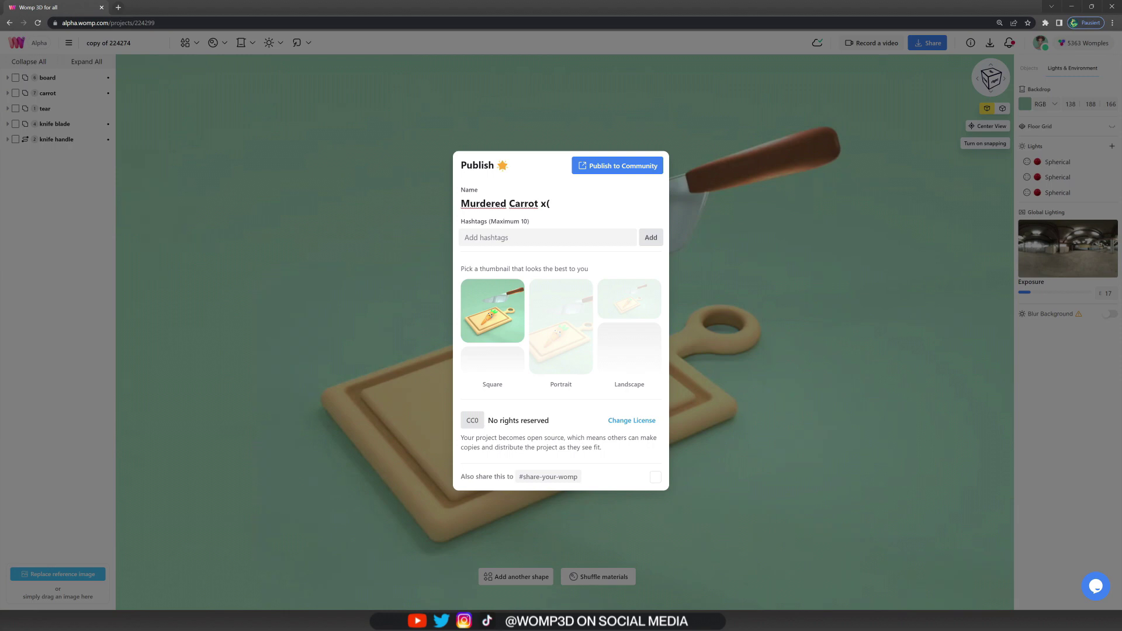
Add the hashtags #tragic, #3dmodel and #tutorial to the project being published.
click(526, 237)
text(#tragic)
key(Return)
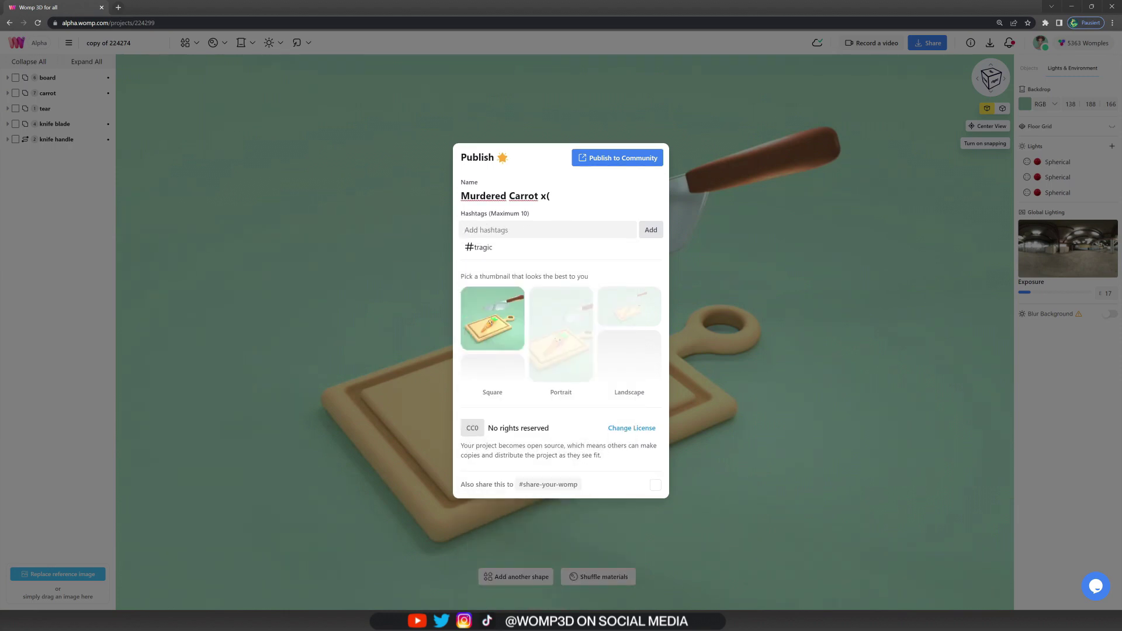
text(#3dmodel)
key(Return)
text(#tutorial)
key(Return)
Change the project's license to CC BY-ND, No derivatives, so others can only download credited renders.
click(631, 428)
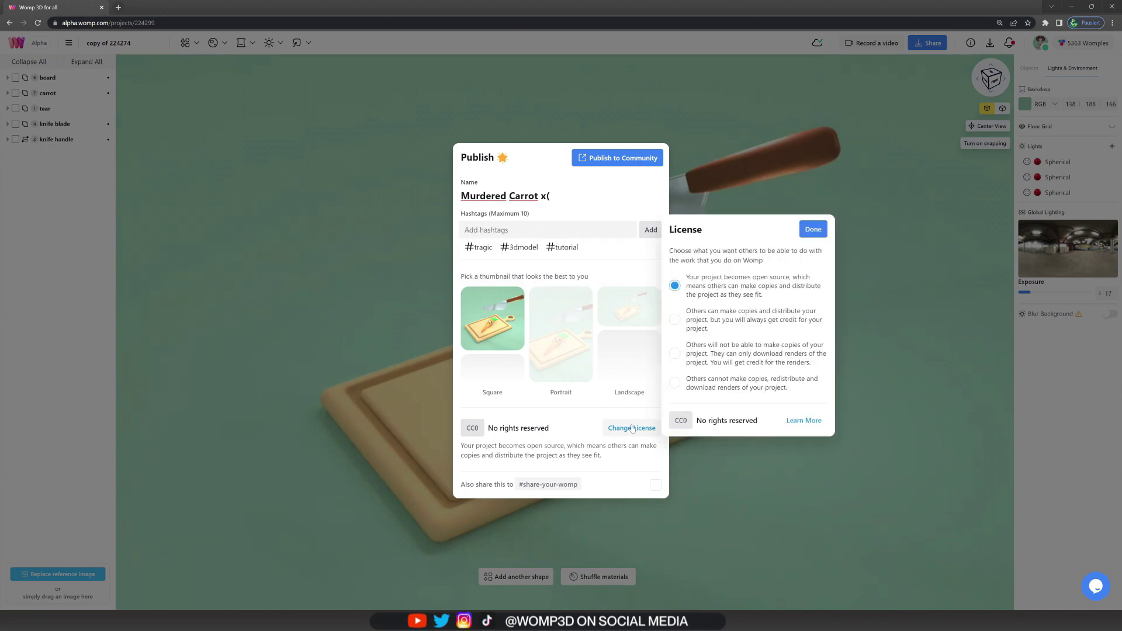
click(675, 353)
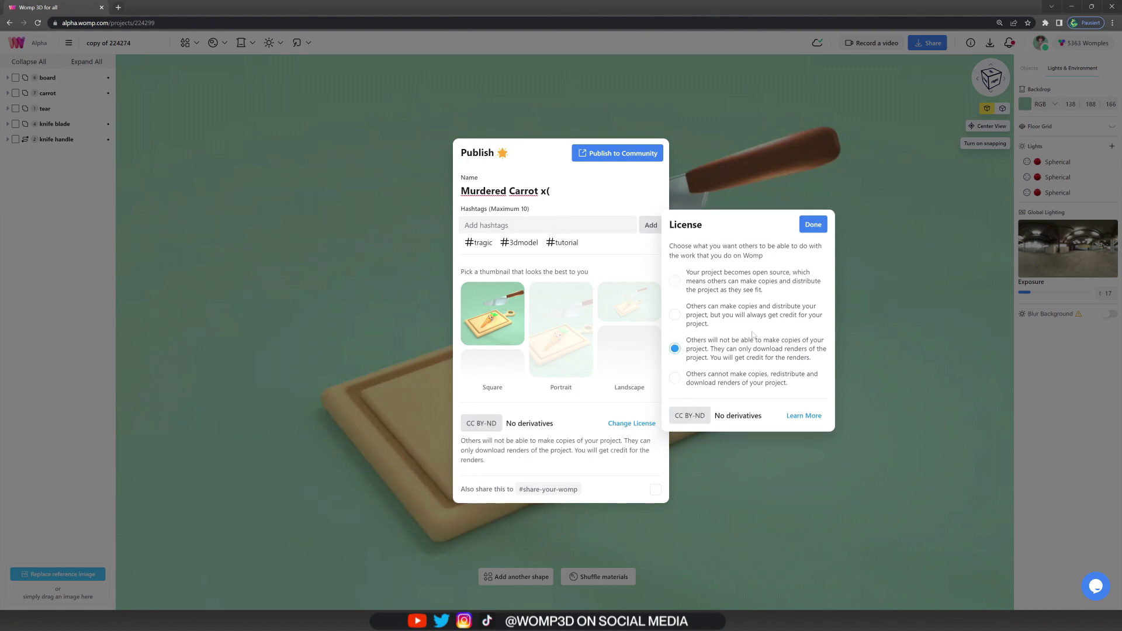
click(812, 227)
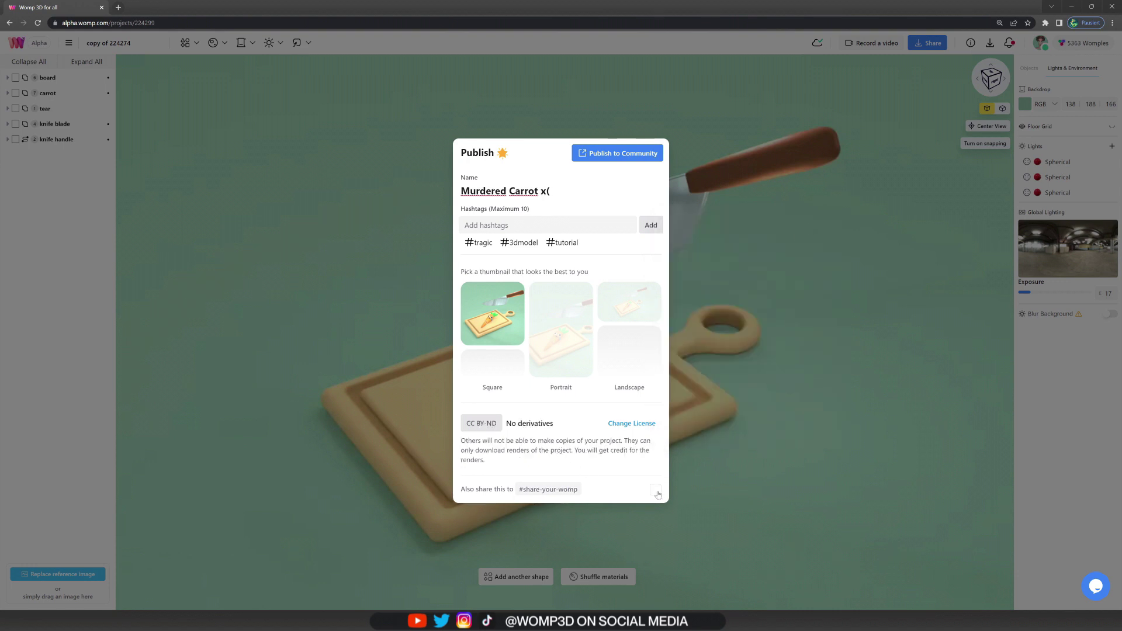